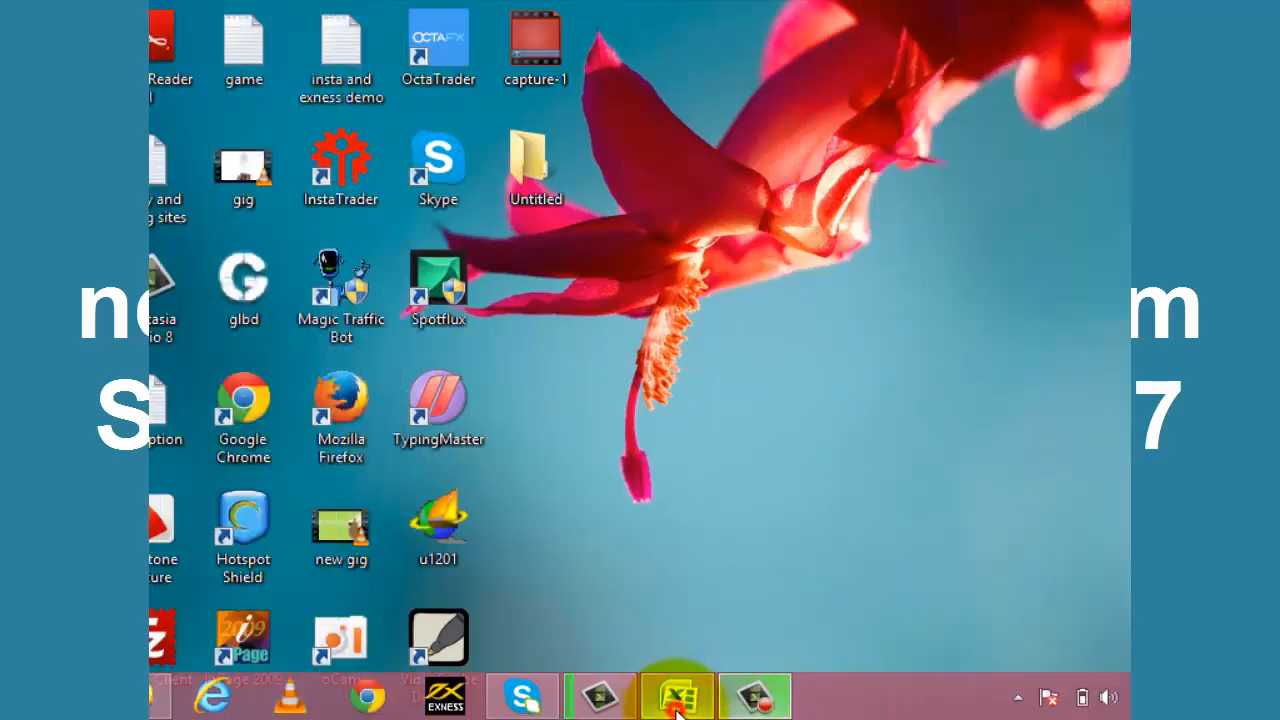
# Switch to Excel and enter 45, 34567, 2345, 9685 and 4038 down cells D4 to D8.
pyautogui.click(677, 695)
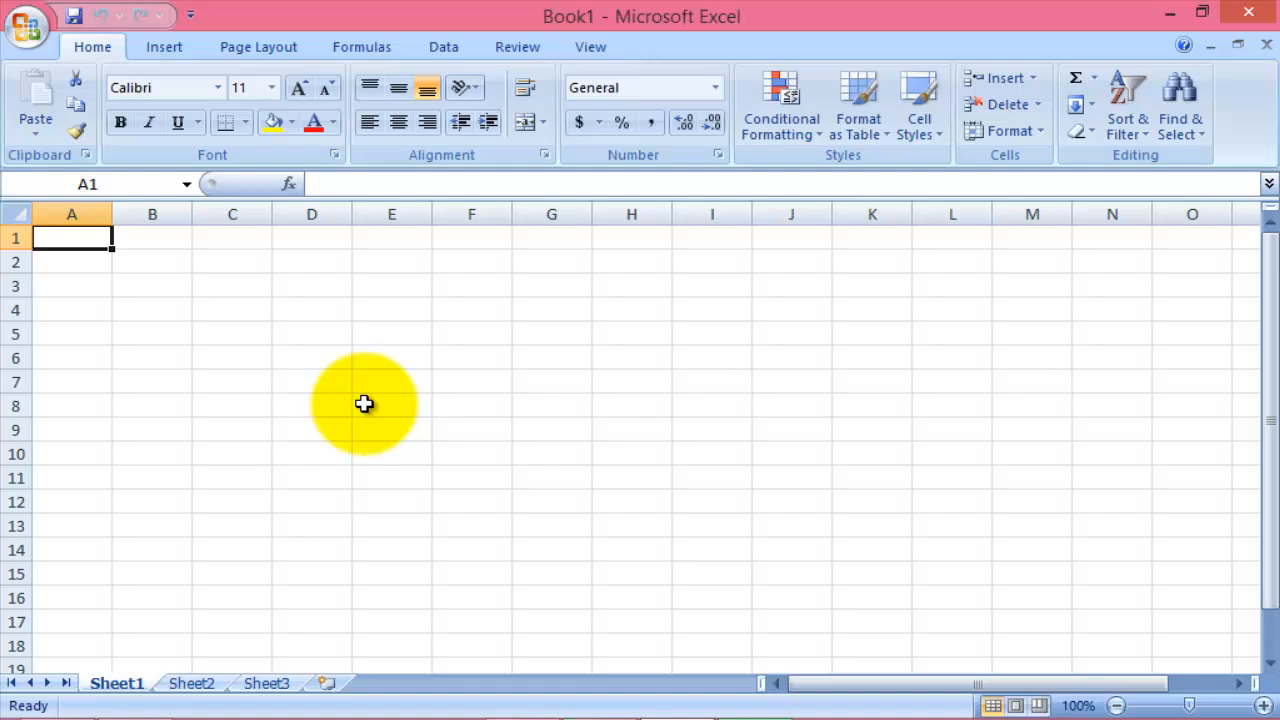
pyautogui.click(306, 311)
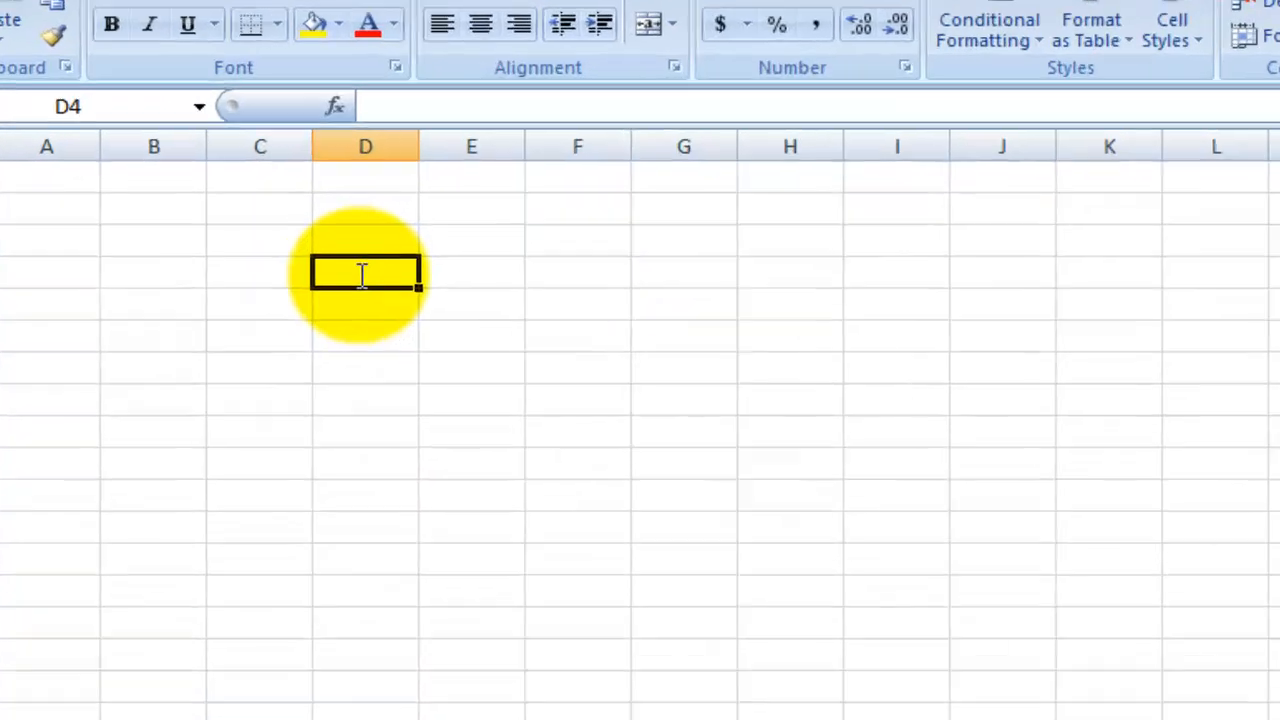
pyautogui.write('45')
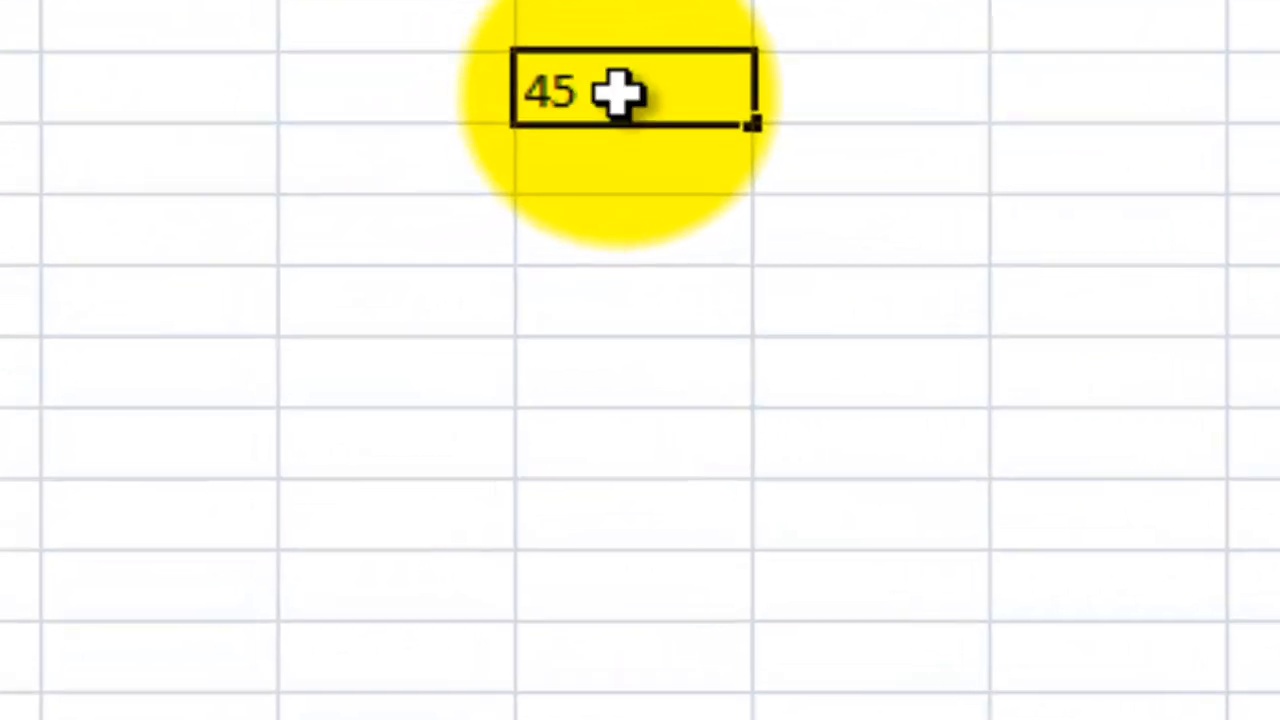
pyautogui.press('Return')
pyautogui.write('34567')
pyautogui.press('Return')
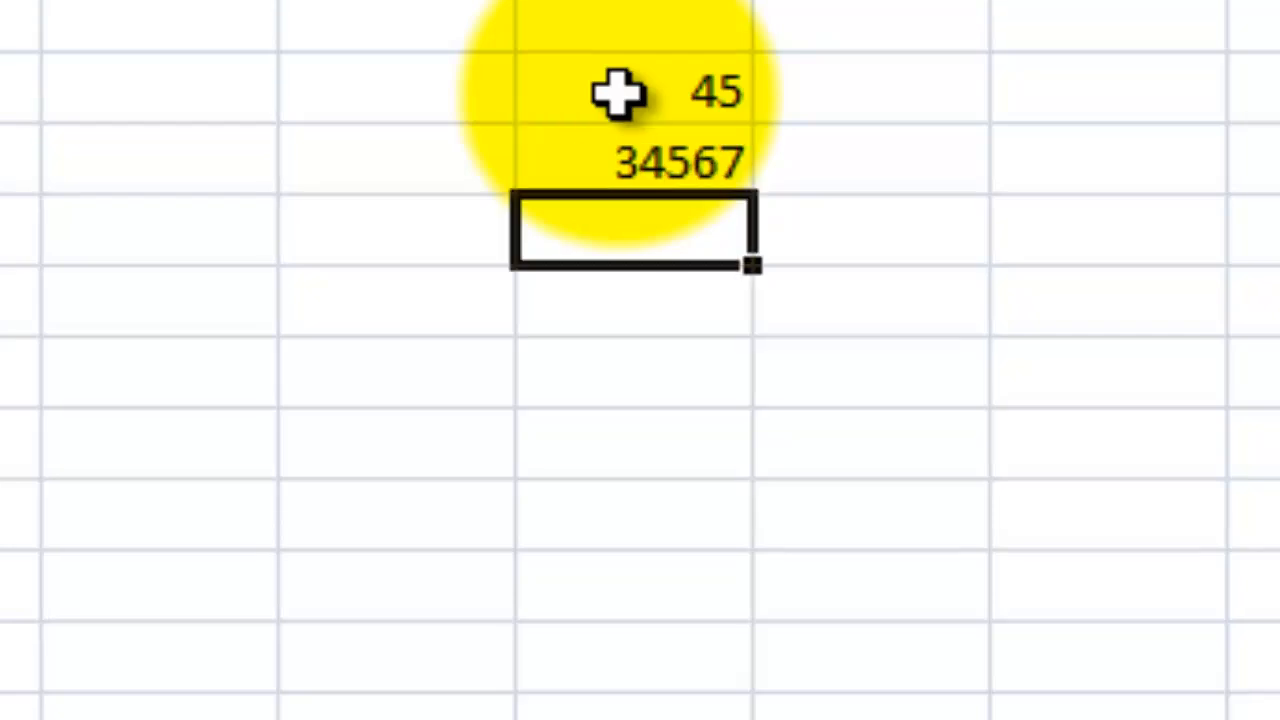
pyautogui.write('2345')
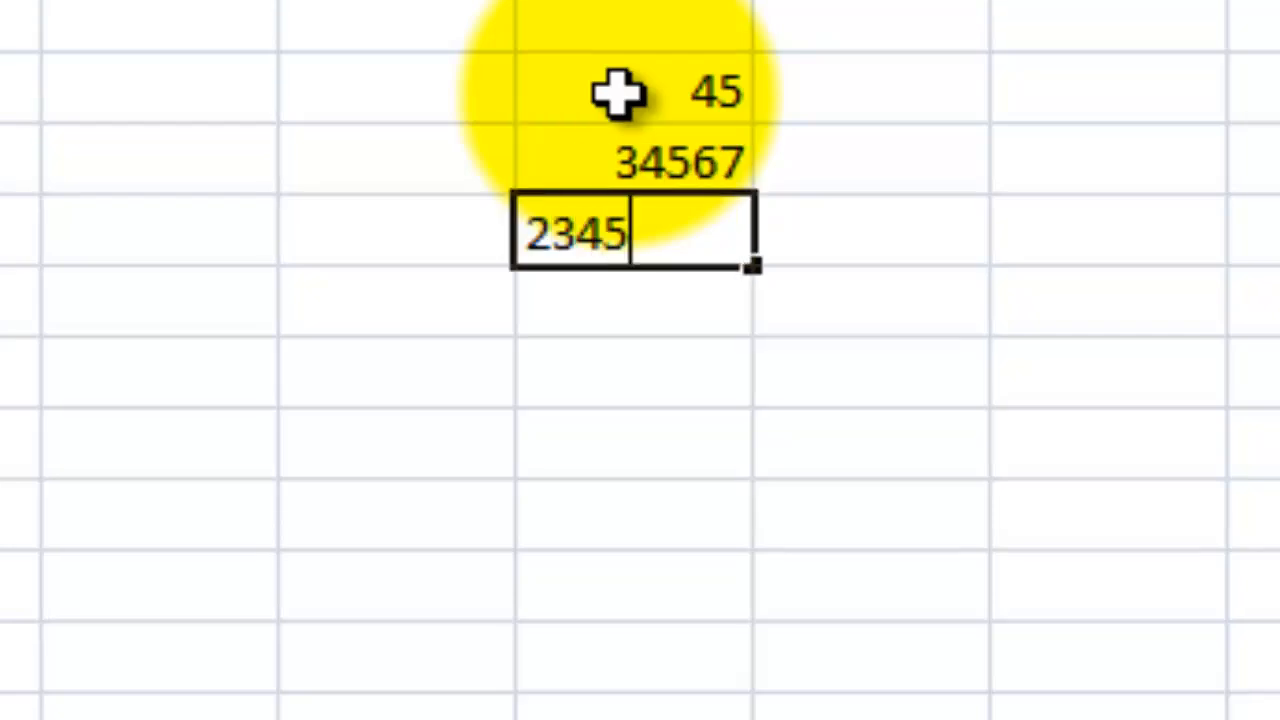
pyautogui.press('Return')
pyautogui.write('9685')
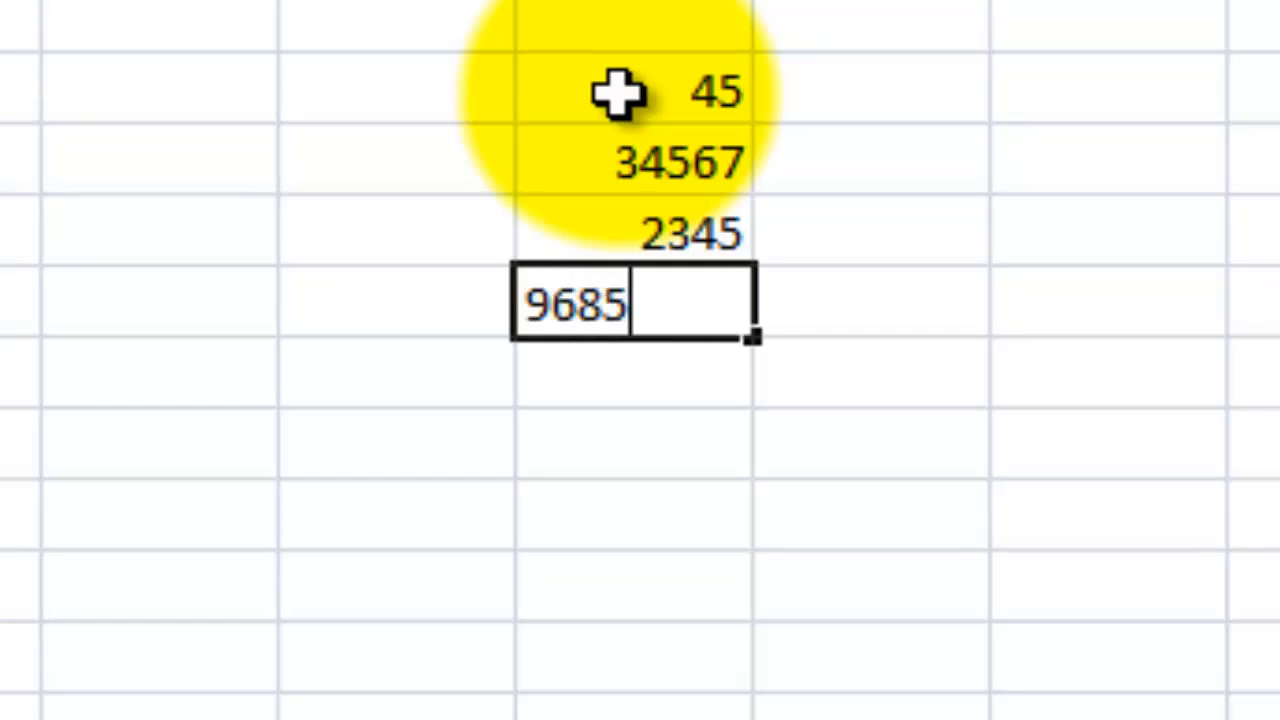
pyautogui.press('Return')
pyautogui.write('4038')
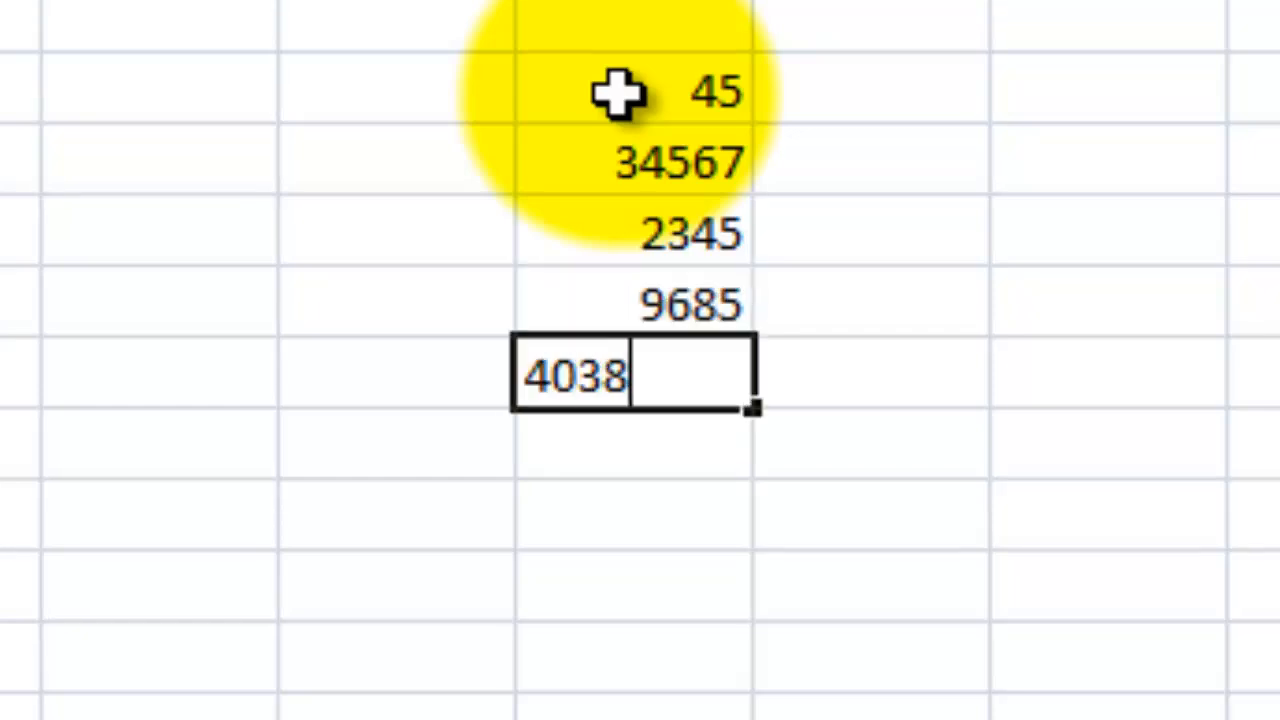
pyautogui.click(900, 510)
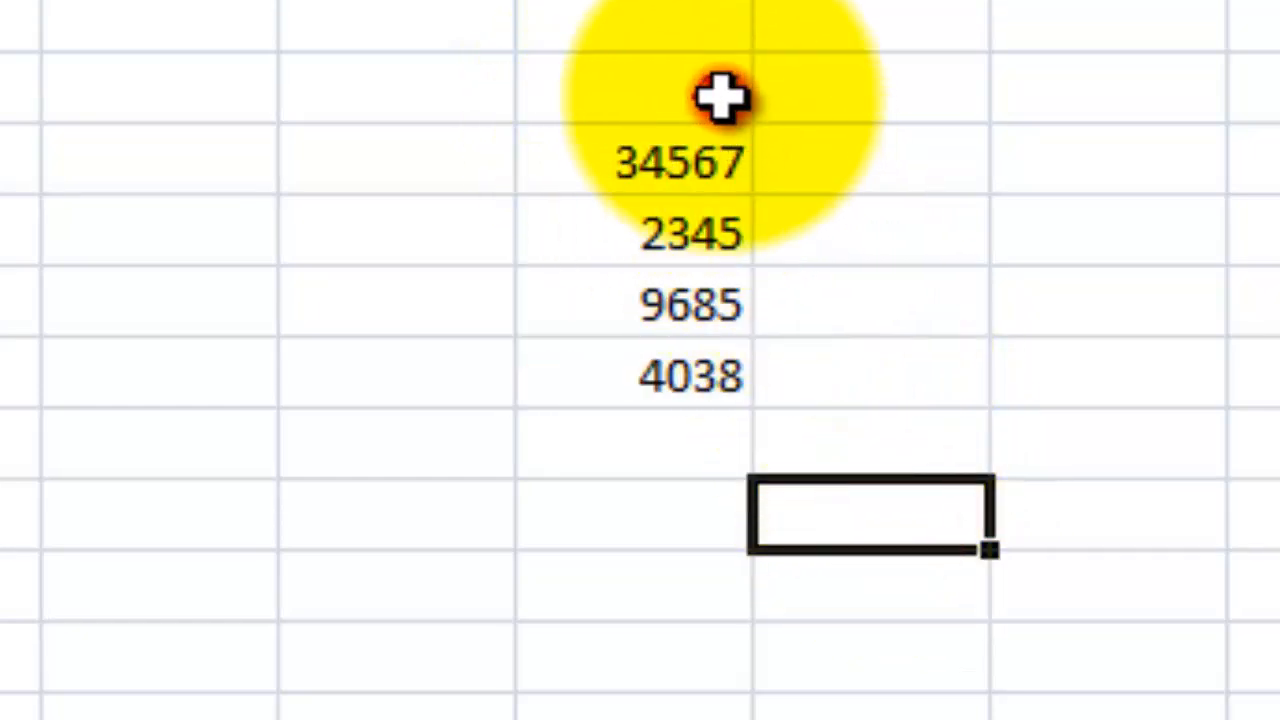
# Format cell D4 as Currency.
pyautogui.click(720, 97)
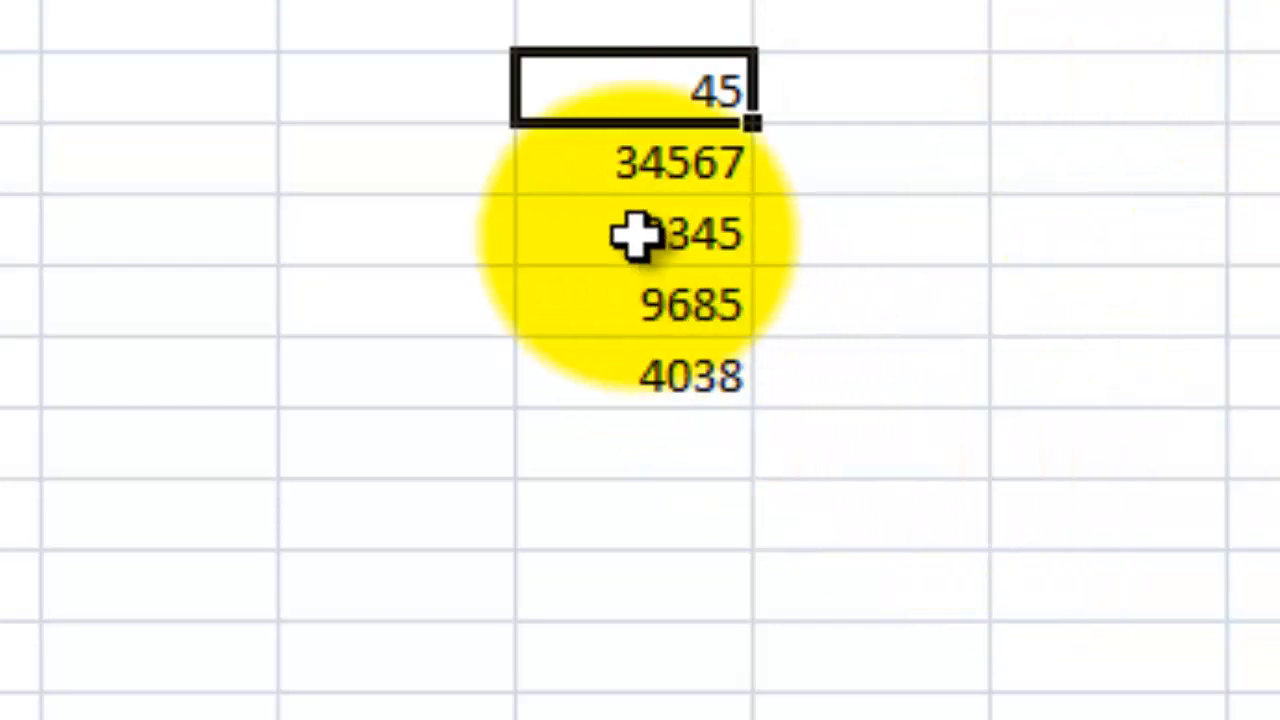
pyautogui.press('Delete')
pyautogui.hotkey('ctrl', 'z')
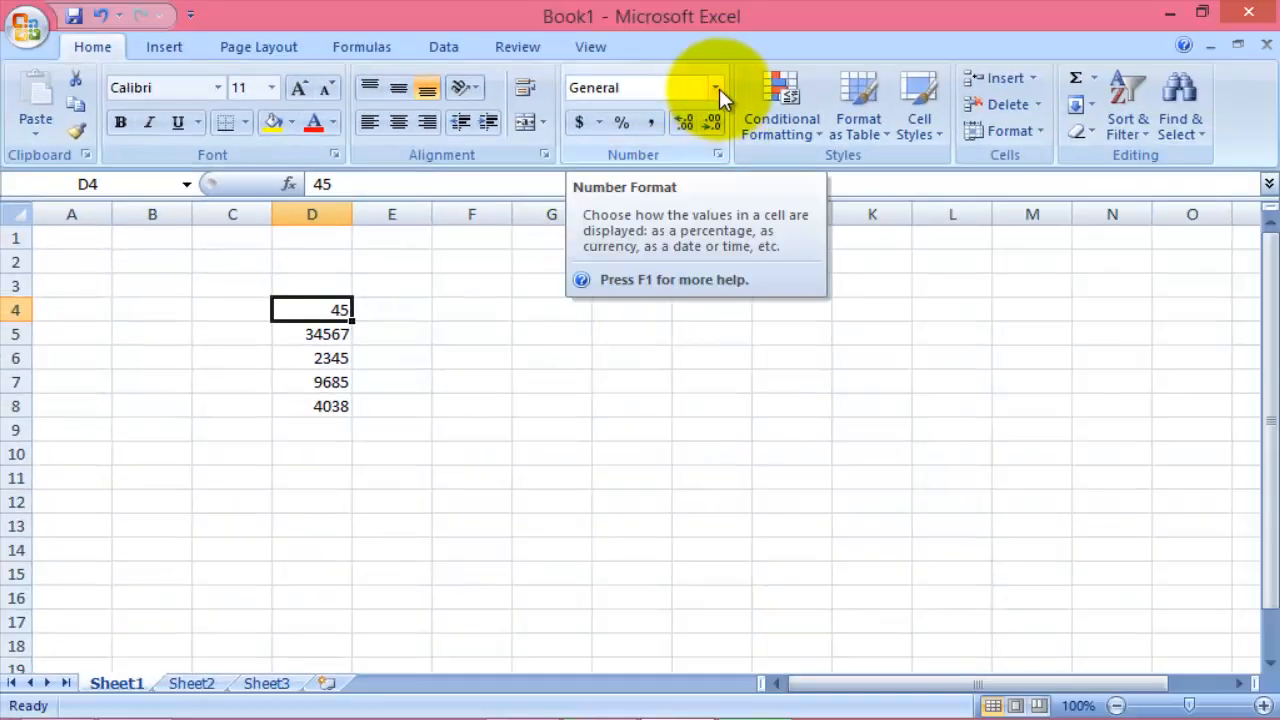
pyautogui.click(719, 88)
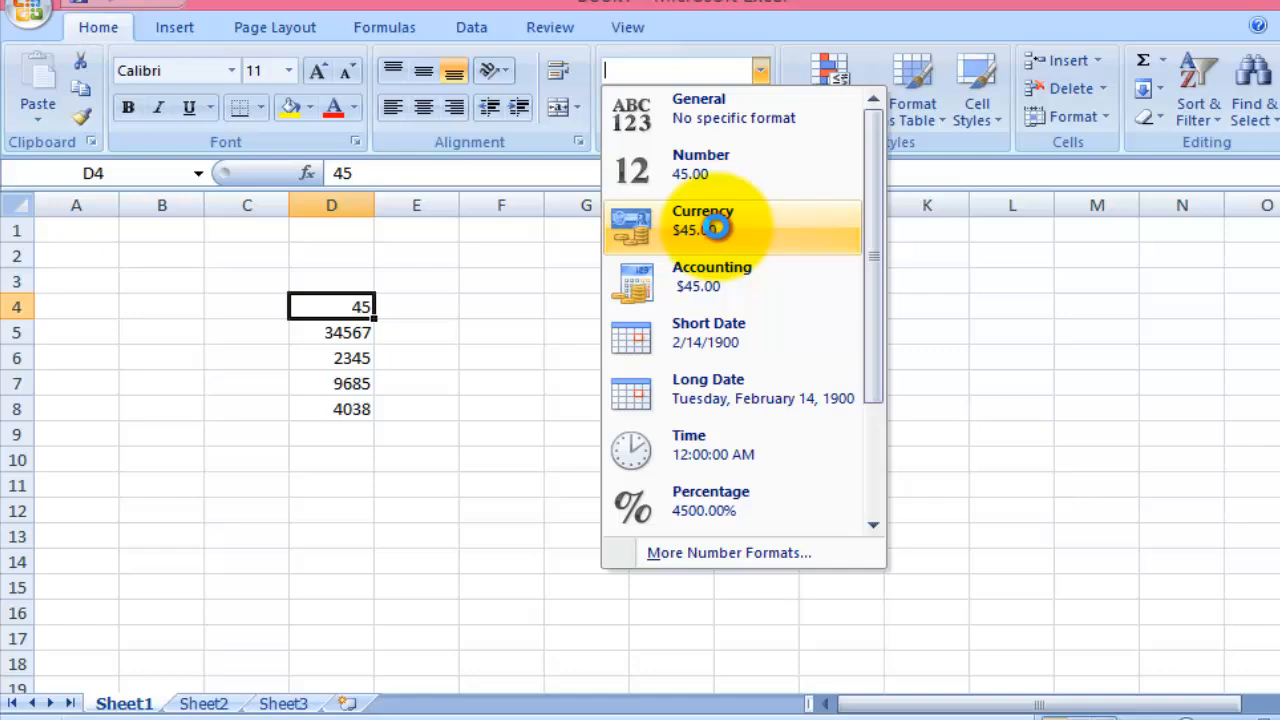
pyautogui.click(680, 235)
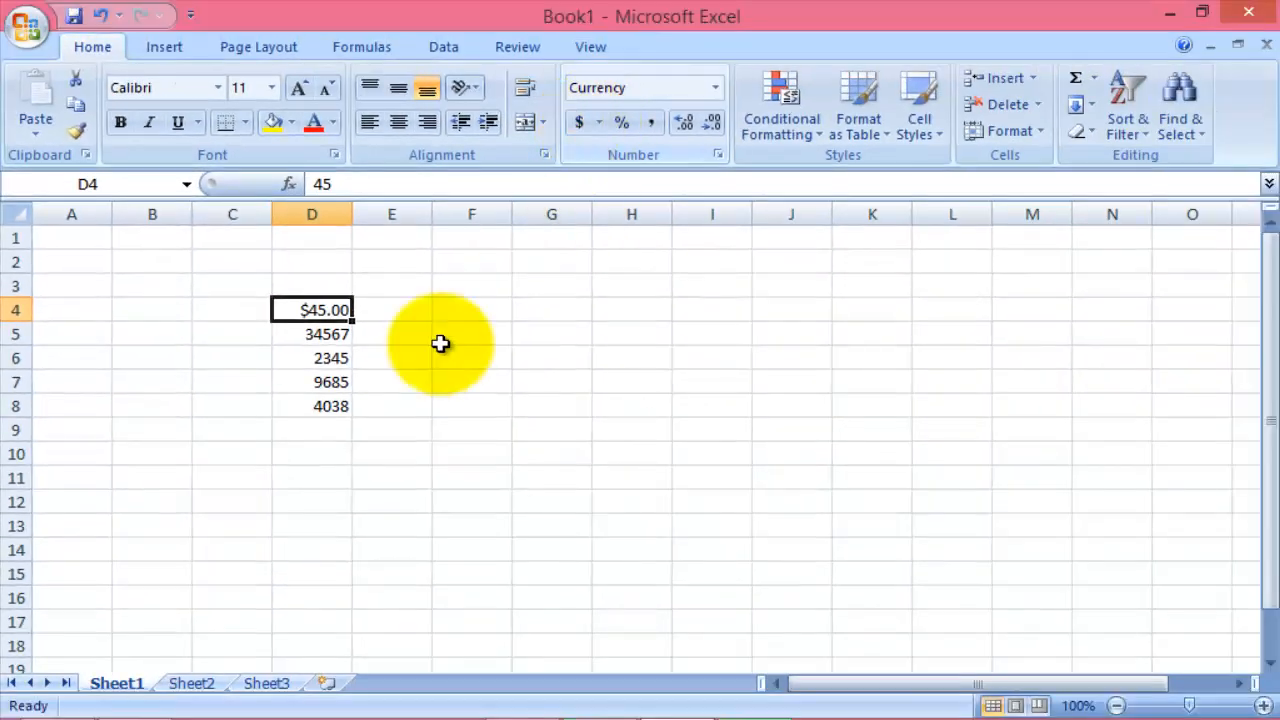
# Apply the Accounting number format with the PKR symbol to cell D5.
pyautogui.click(346, 335)
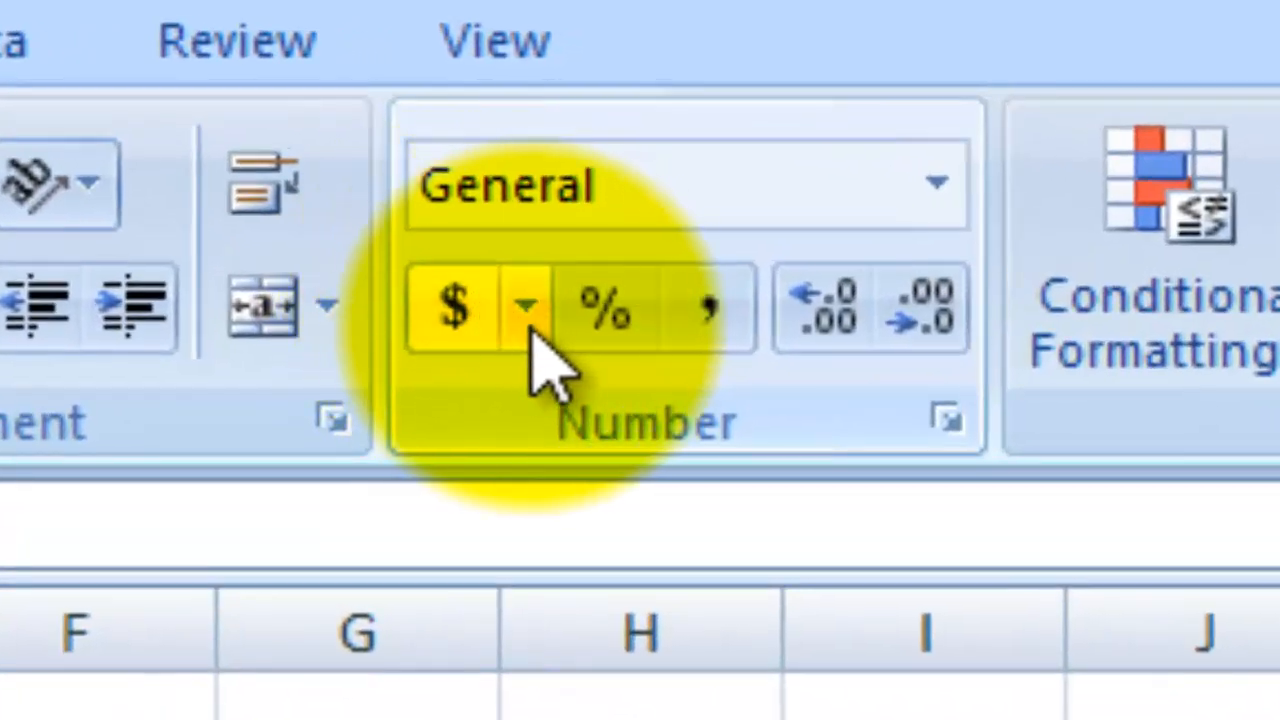
pyautogui.click(529, 318)
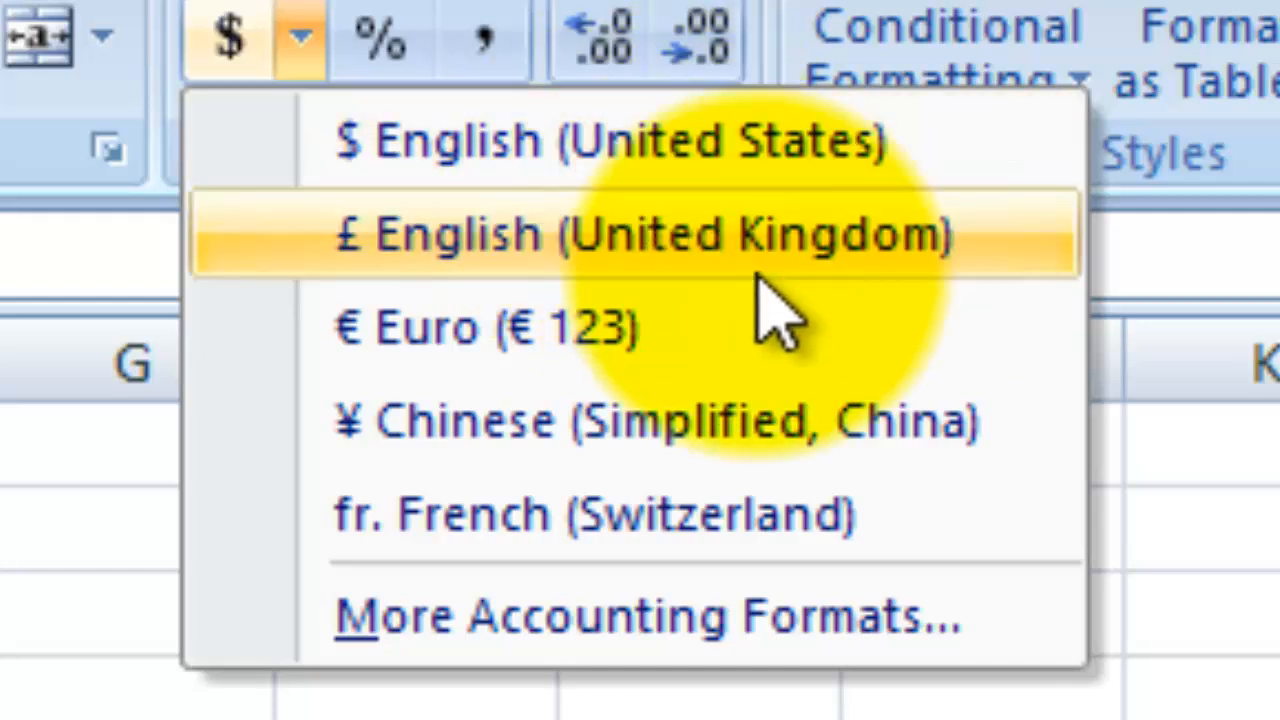
pyautogui.click(746, 617)
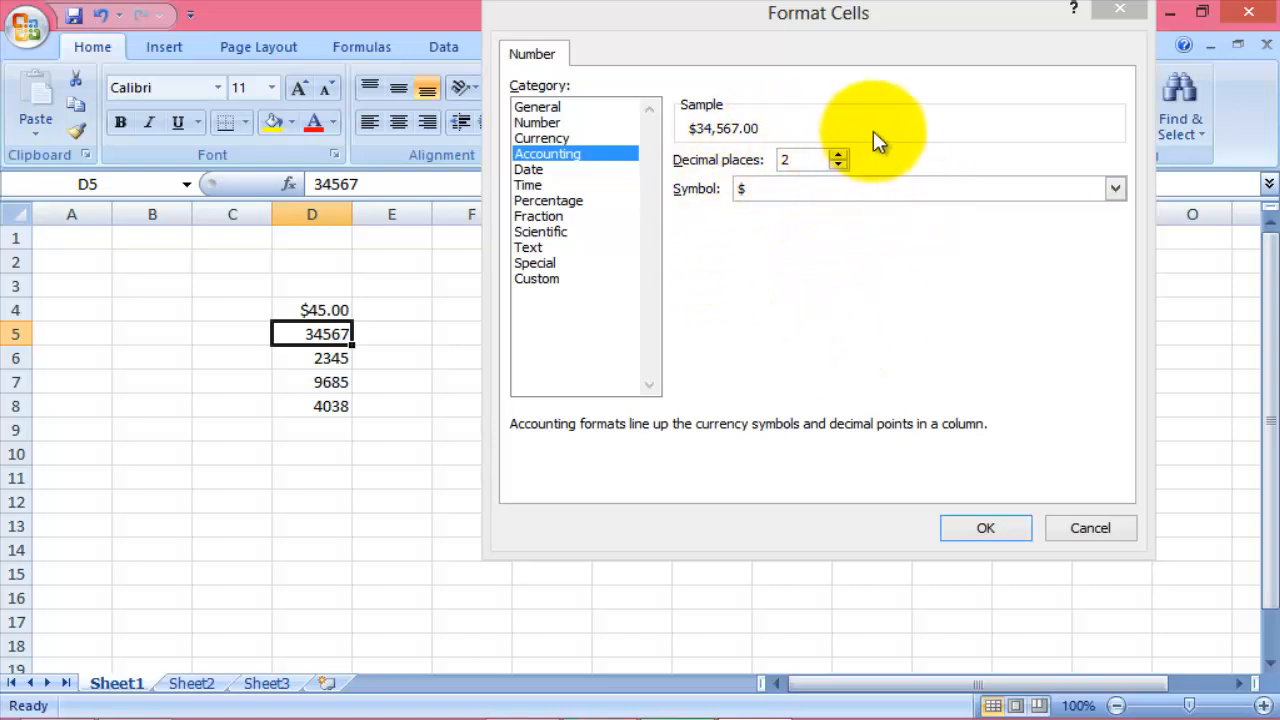
pyautogui.click(812, 192)
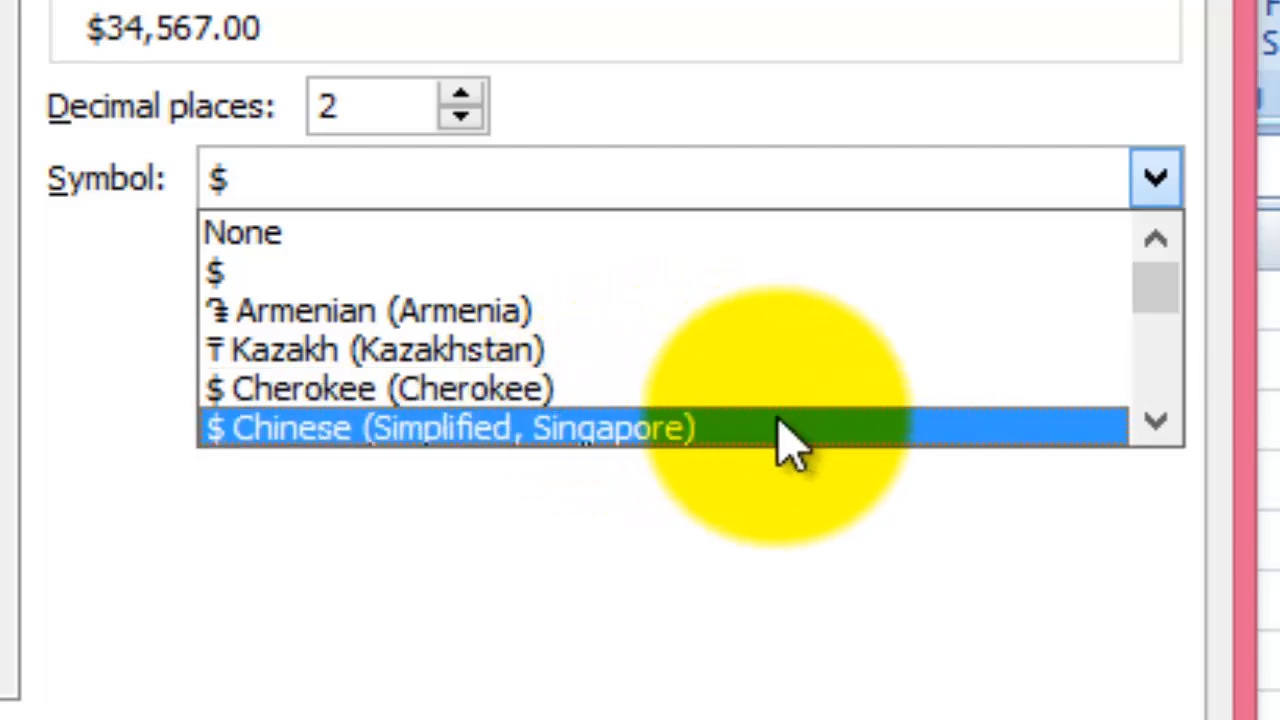
pyautogui.press('p')
pyautogui.press('p')
pyautogui.press('p')
pyautogui.press('p')
pyautogui.press('p')
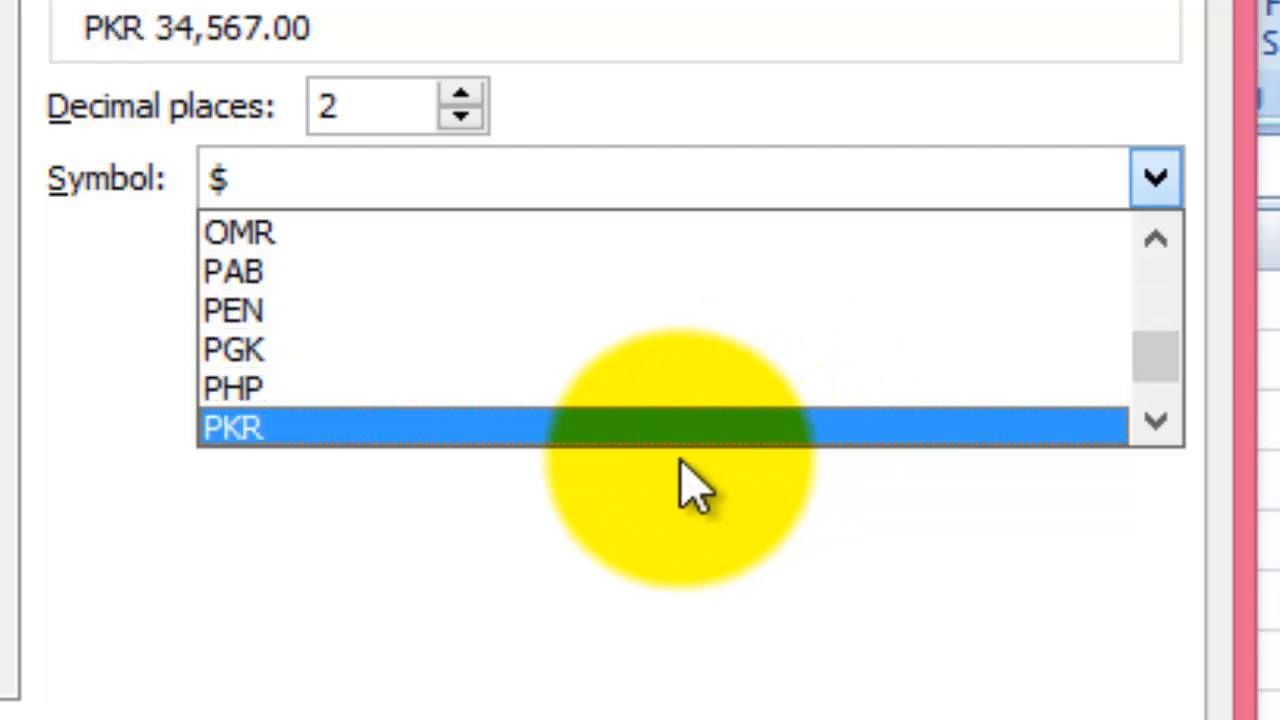
pyautogui.click(651, 434)
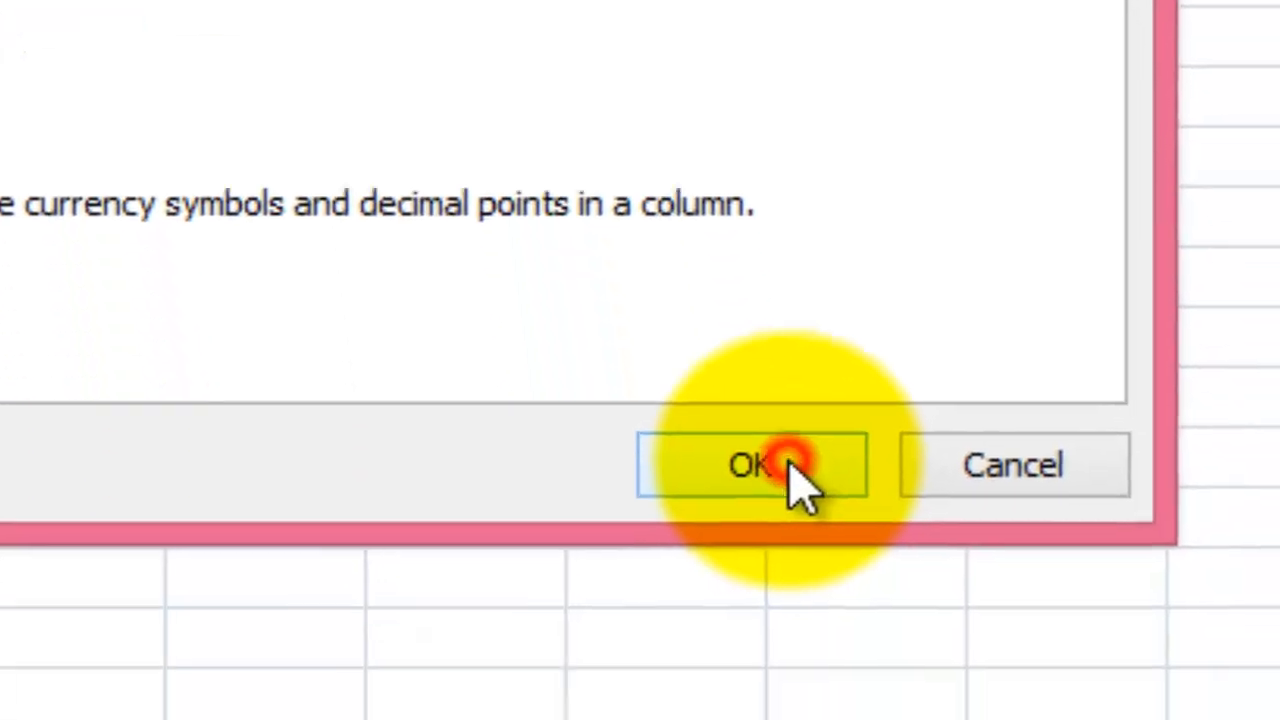
pyautogui.click(777, 466)
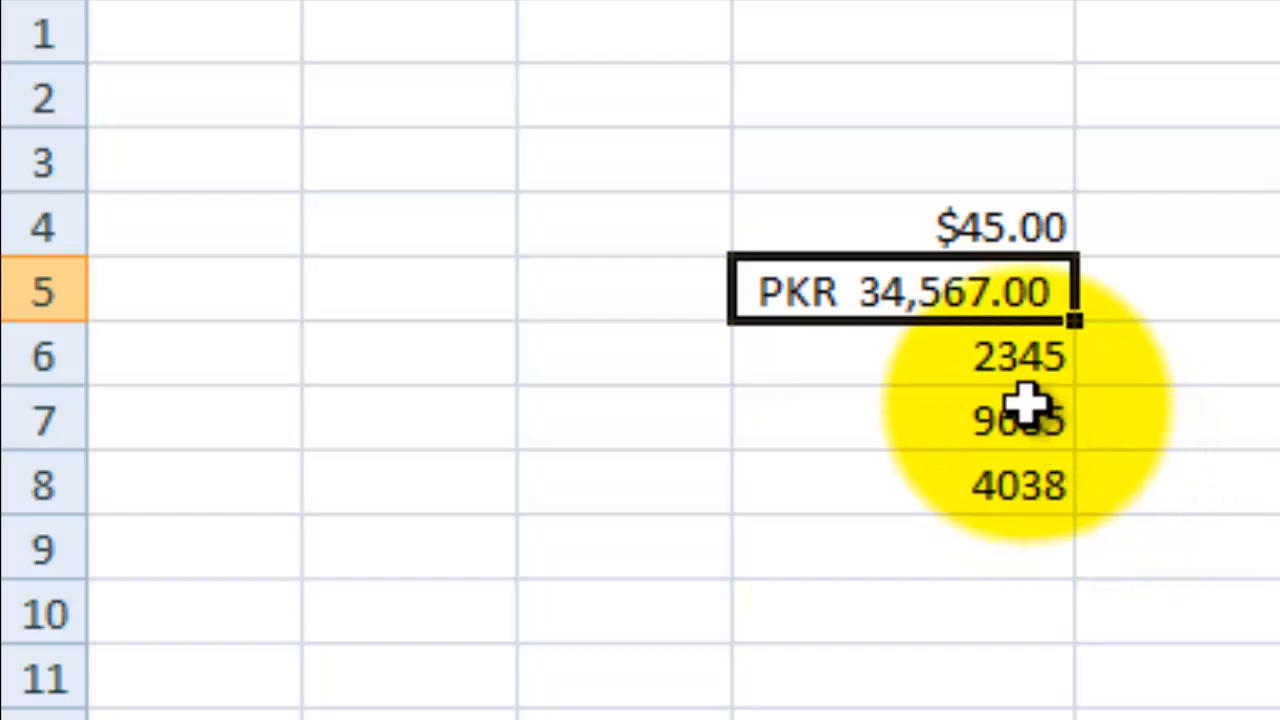
# Apply Percent Style to cell D6 and Comma Style to cell D7.
pyautogui.click(1022, 372)
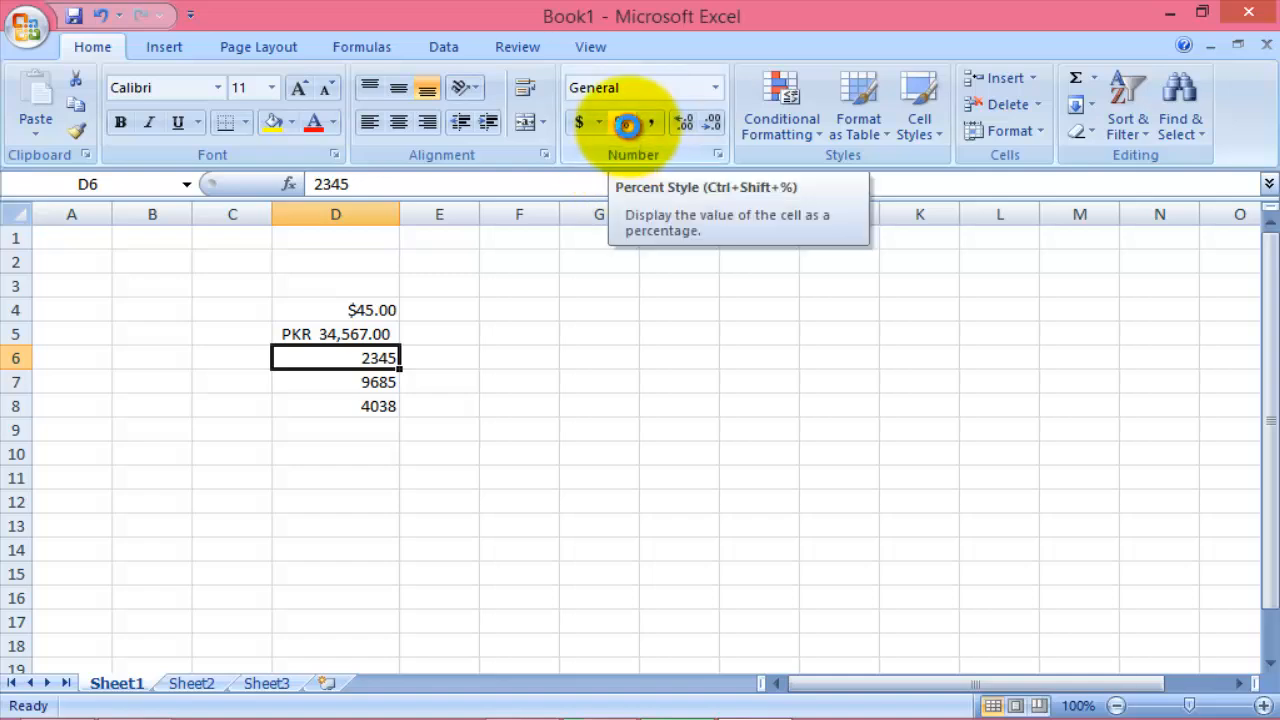
pyautogui.click(628, 126)
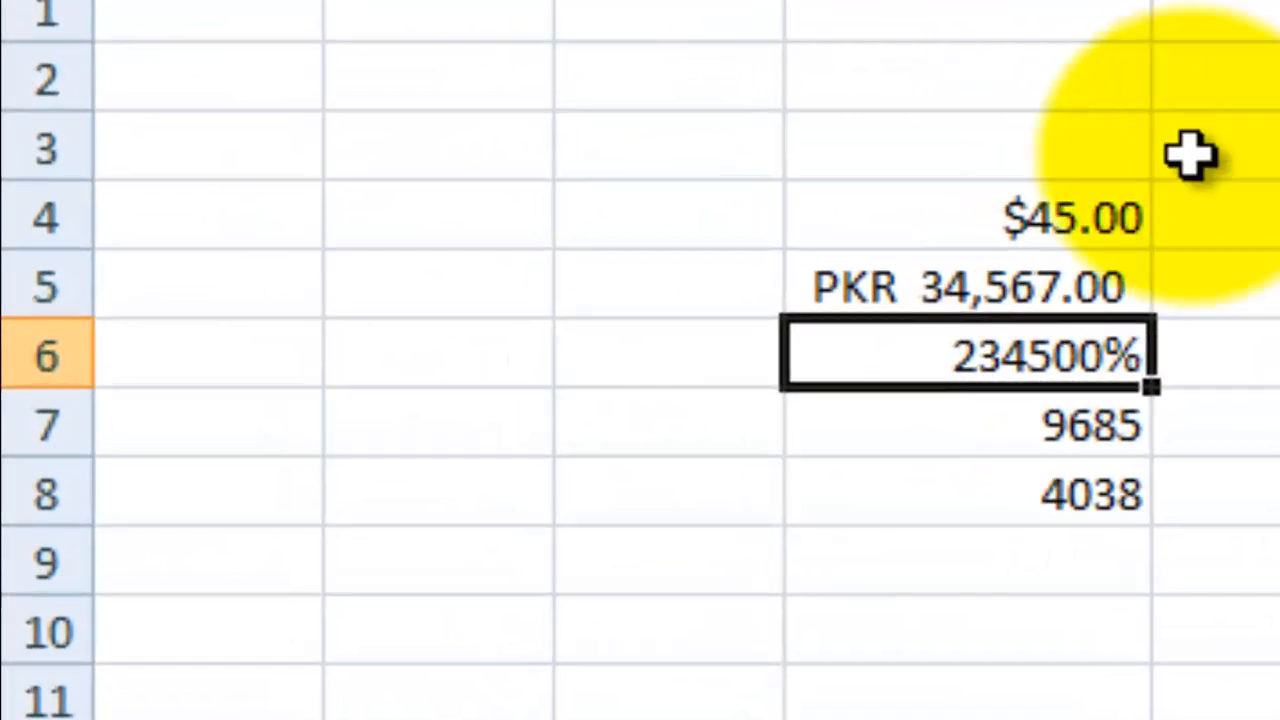
pyautogui.click(1065, 425)
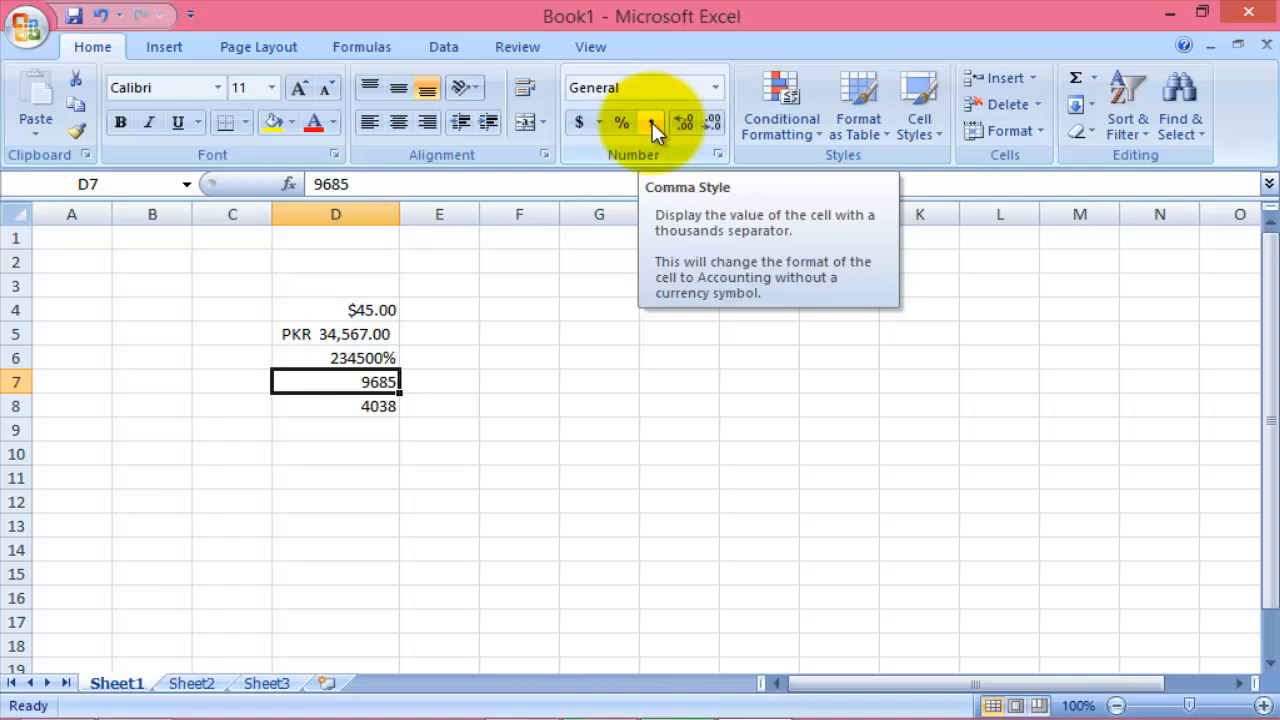
pyautogui.click(652, 122)
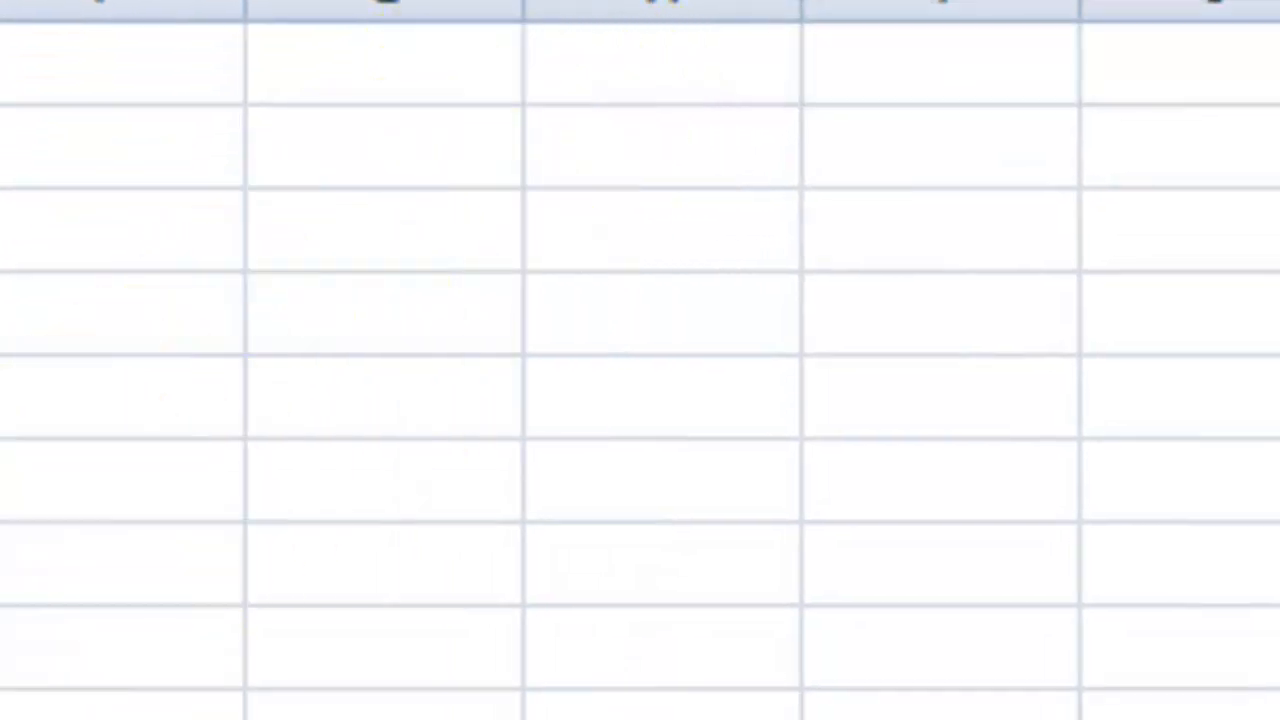
# Enter the formula =10/3 in cell F4.
pyautogui.click(70, 340)
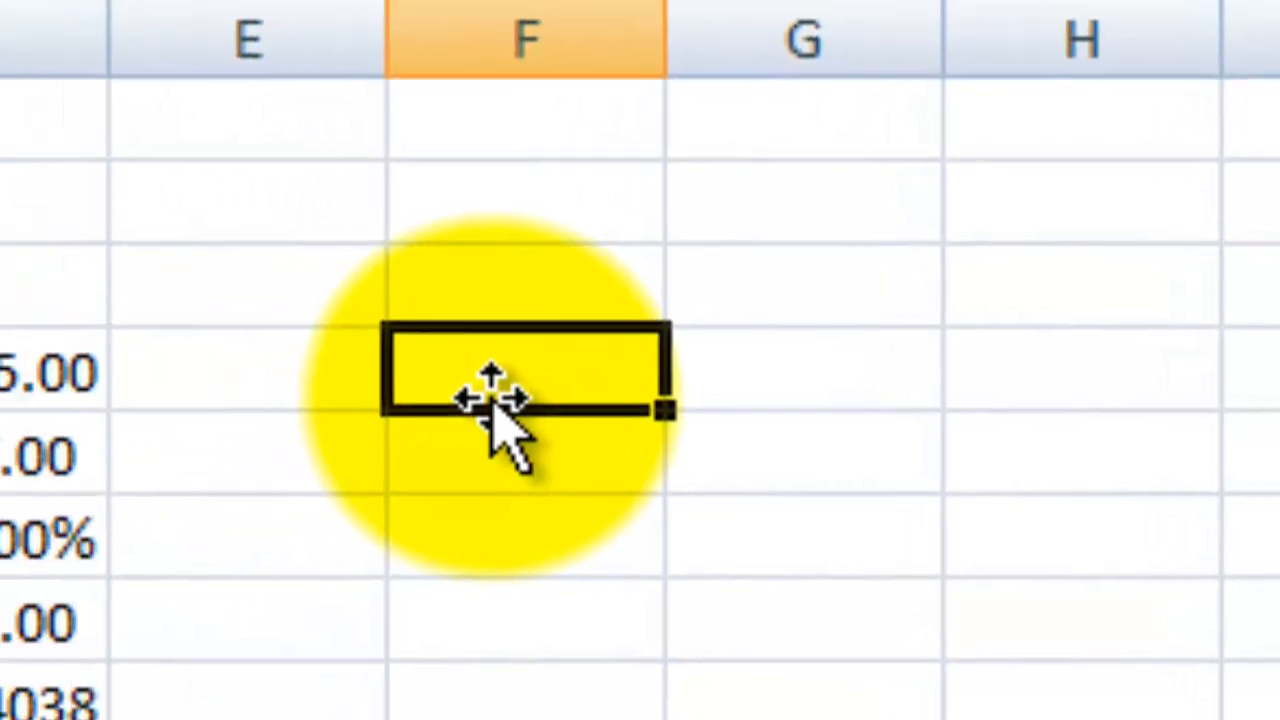
pyautogui.write('=10')
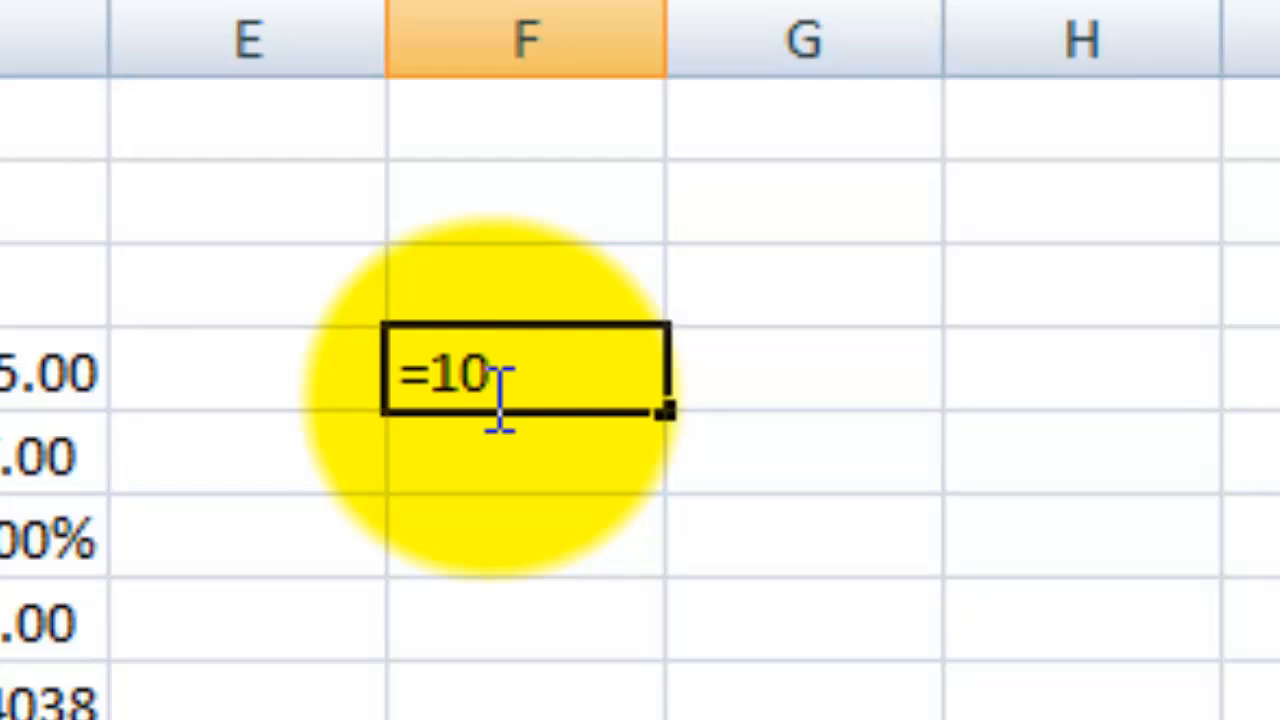
pyautogui.write('/3')
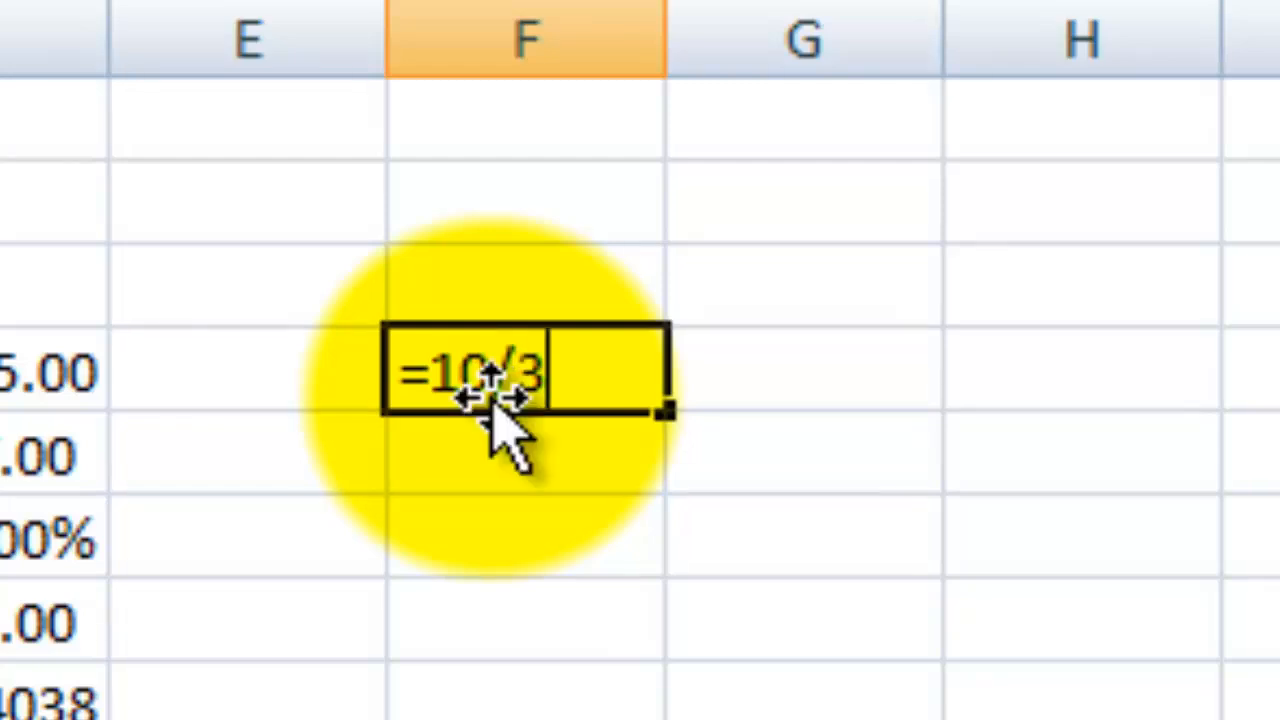
pyautogui.press('Return')
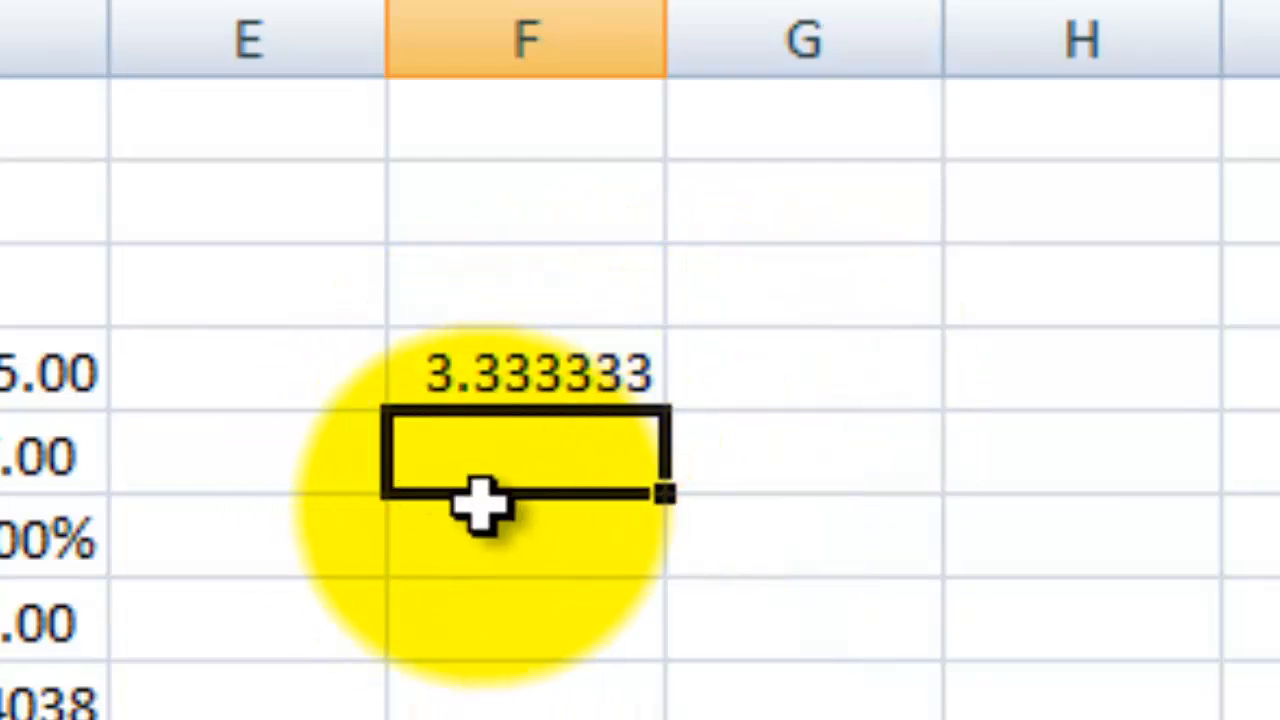
# Reduce the number of decimals shown in cell F4 to two.
pyautogui.click(468, 368)
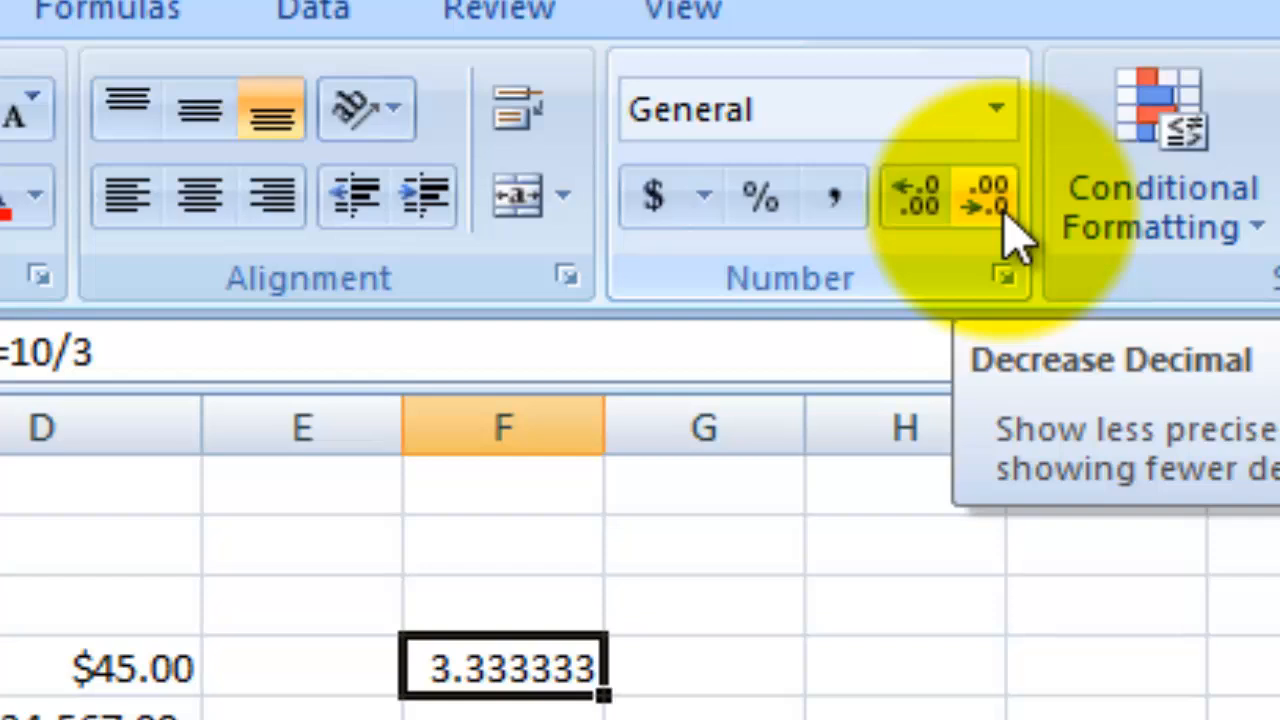
pyautogui.click(1005, 225)
pyautogui.click(1005, 225)
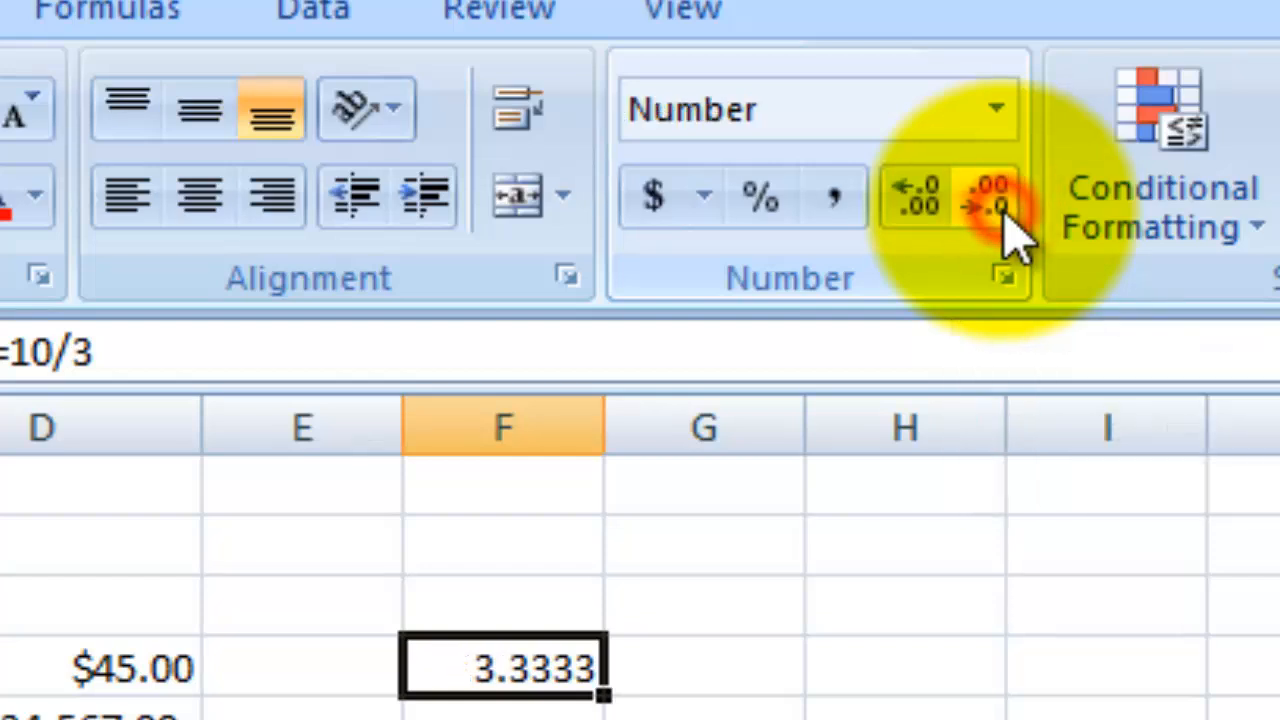
pyautogui.click(1005, 225)
pyautogui.click(1003, 210)
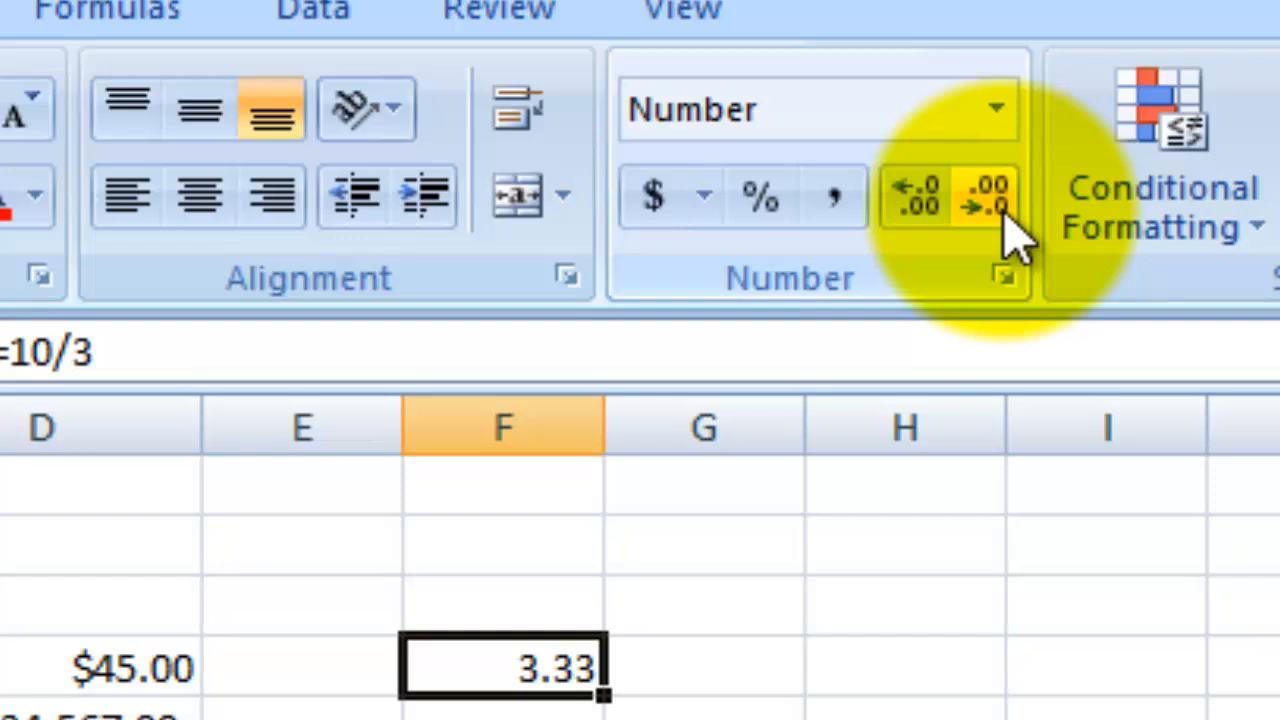
# Extend the display of the division result in F4 to five decimal places.
pyautogui.click(928, 222)
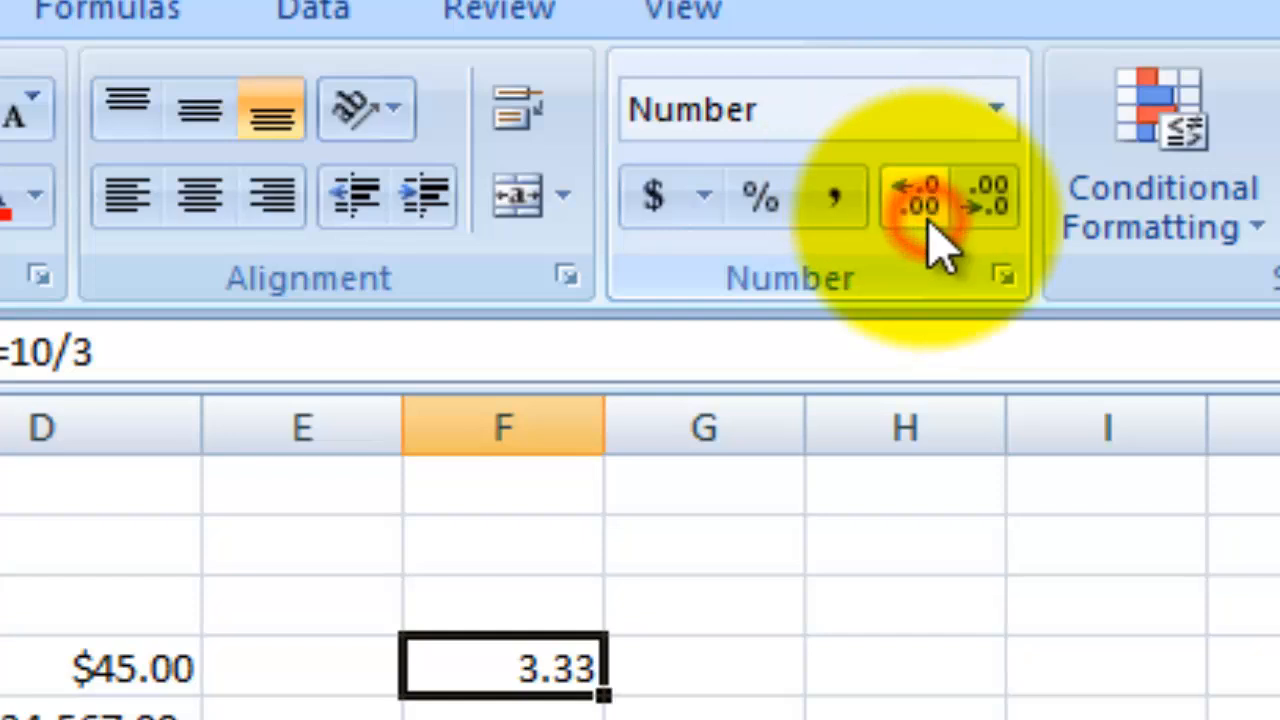
pyautogui.doubleClick(922, 220)
pyautogui.click(922, 220)
pyautogui.click(988, 245)
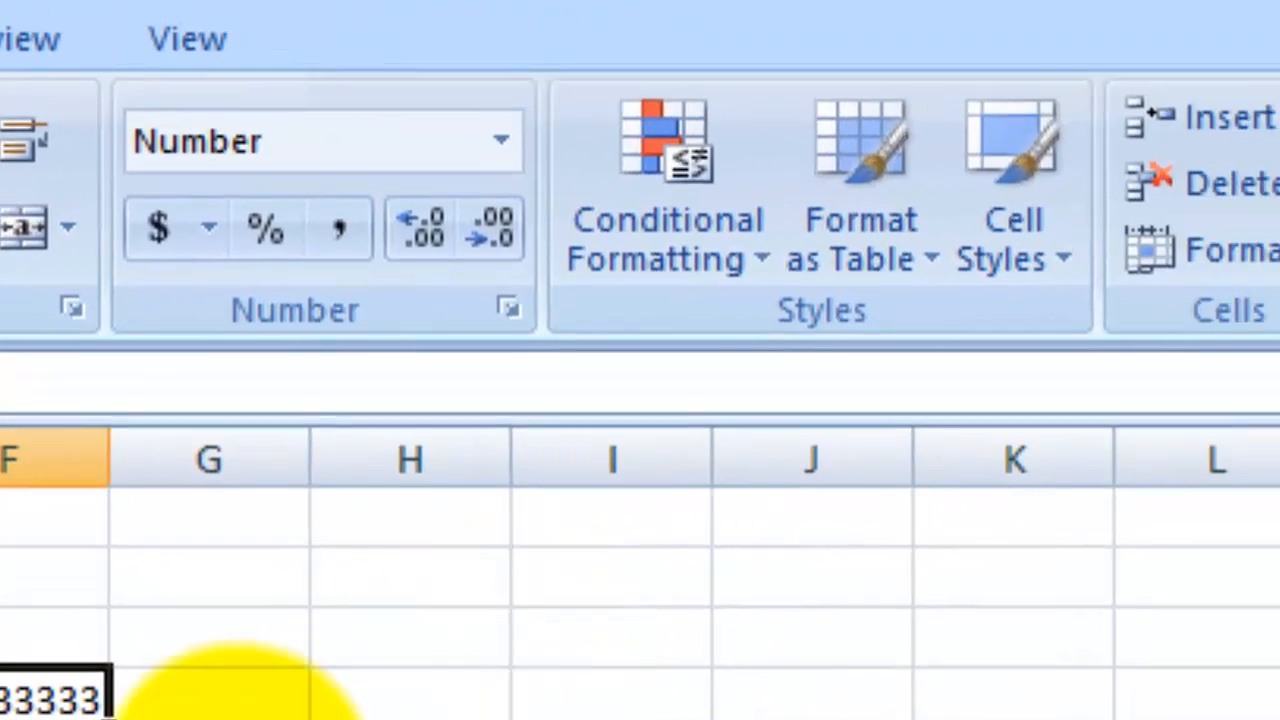
pyautogui.click(340, 702)
pyautogui.click(706, 248)
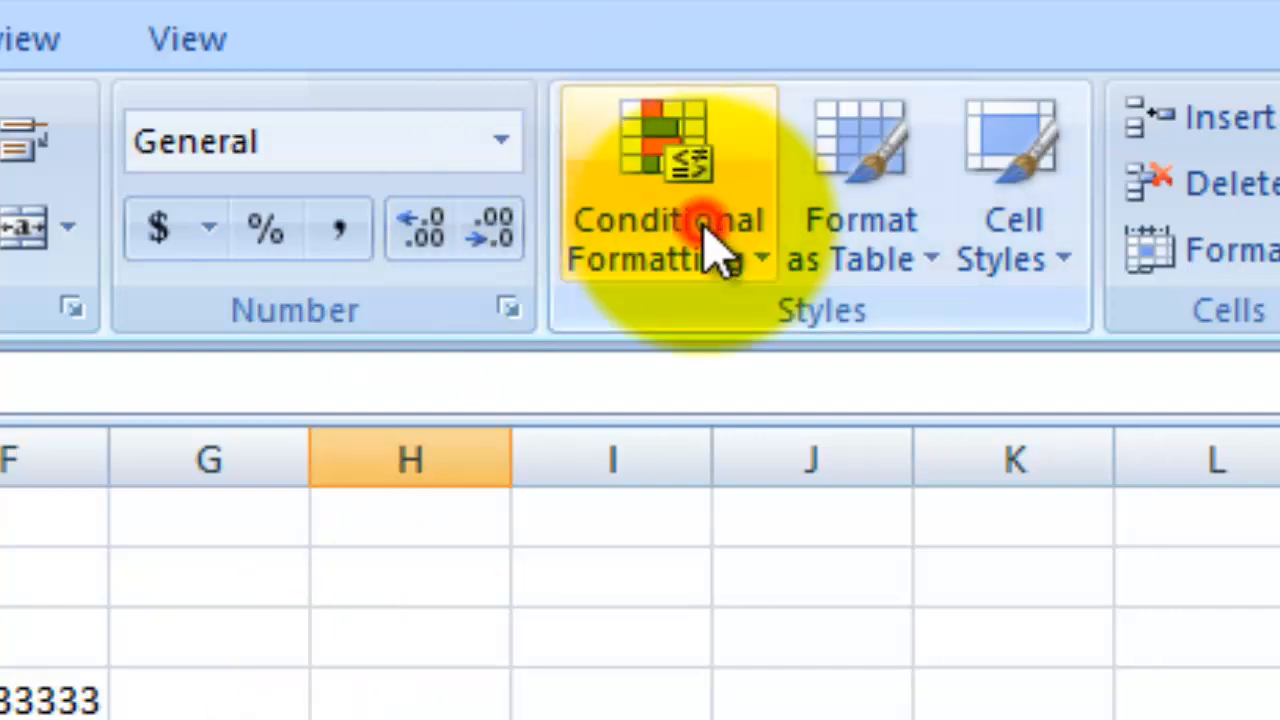
pyautogui.moveTo(871, 392)
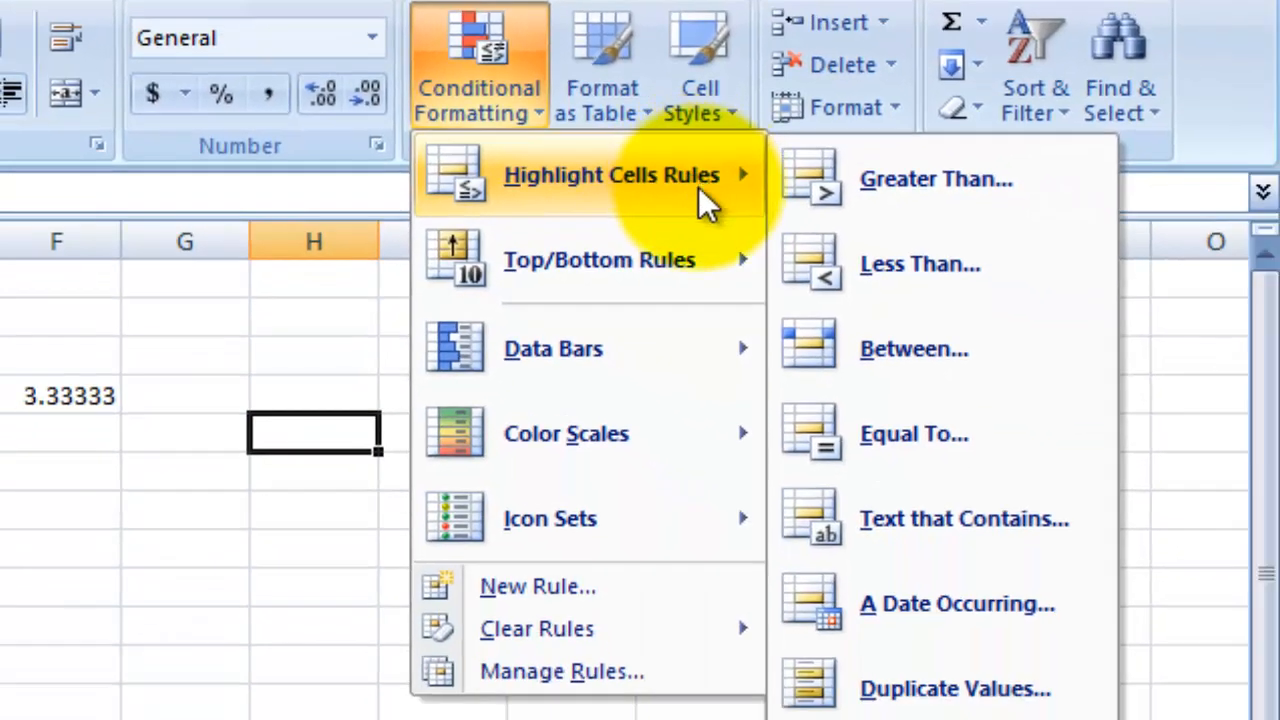
pyautogui.click(214, 495)
pyautogui.click(316, 350)
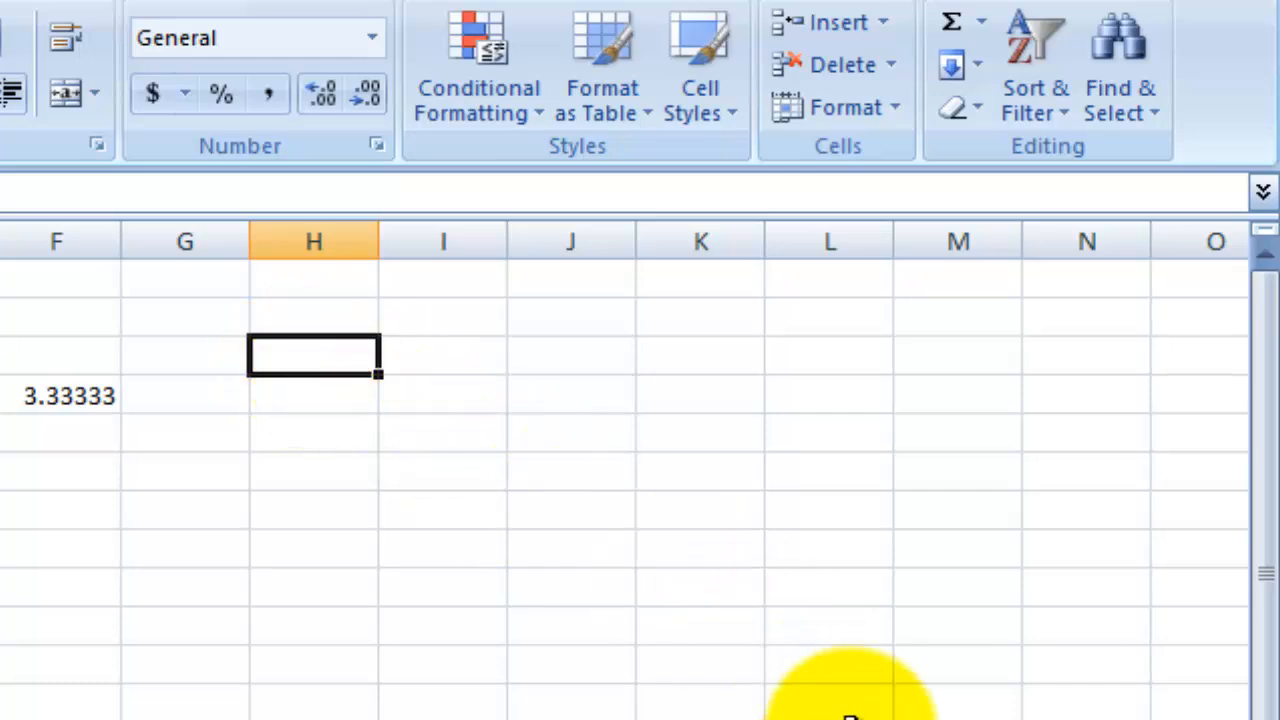
# Enter the values 34, 56, 23, 56, 67, 12, 34, 57 and 86 down column H from H3 to H11.
pyautogui.write('34')
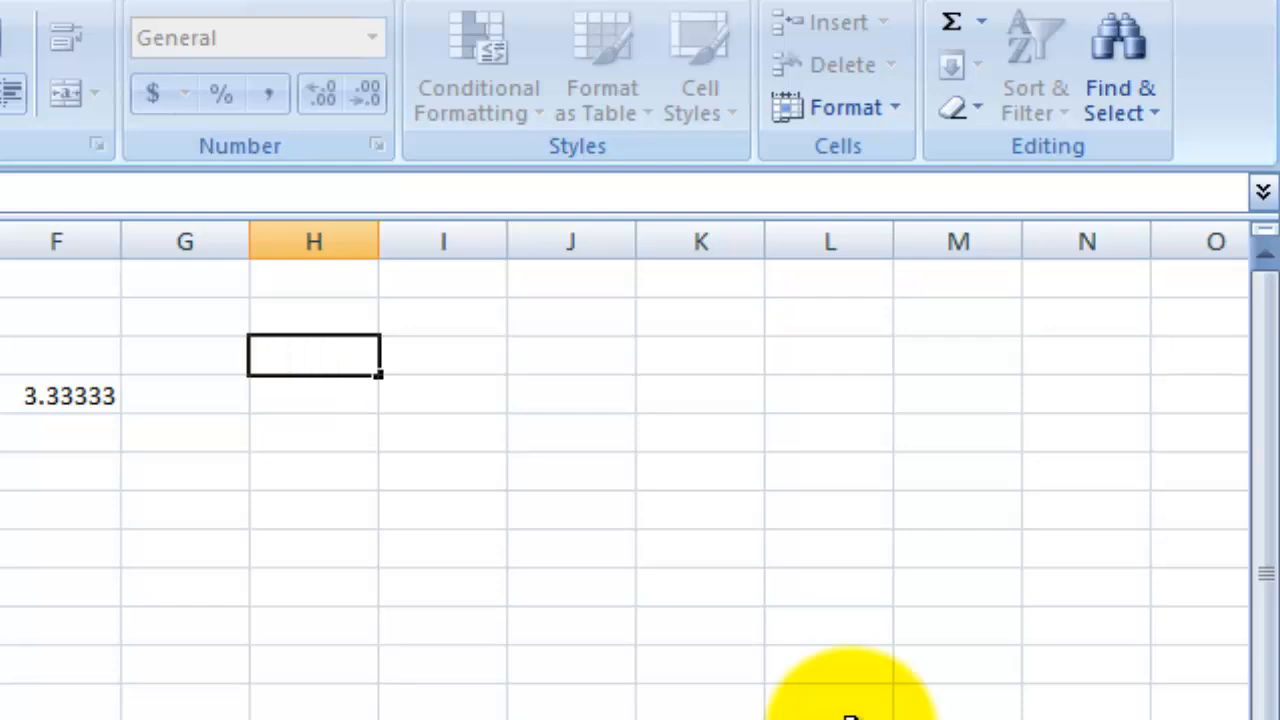
pyautogui.press('Return')
pyautogui.write('56')
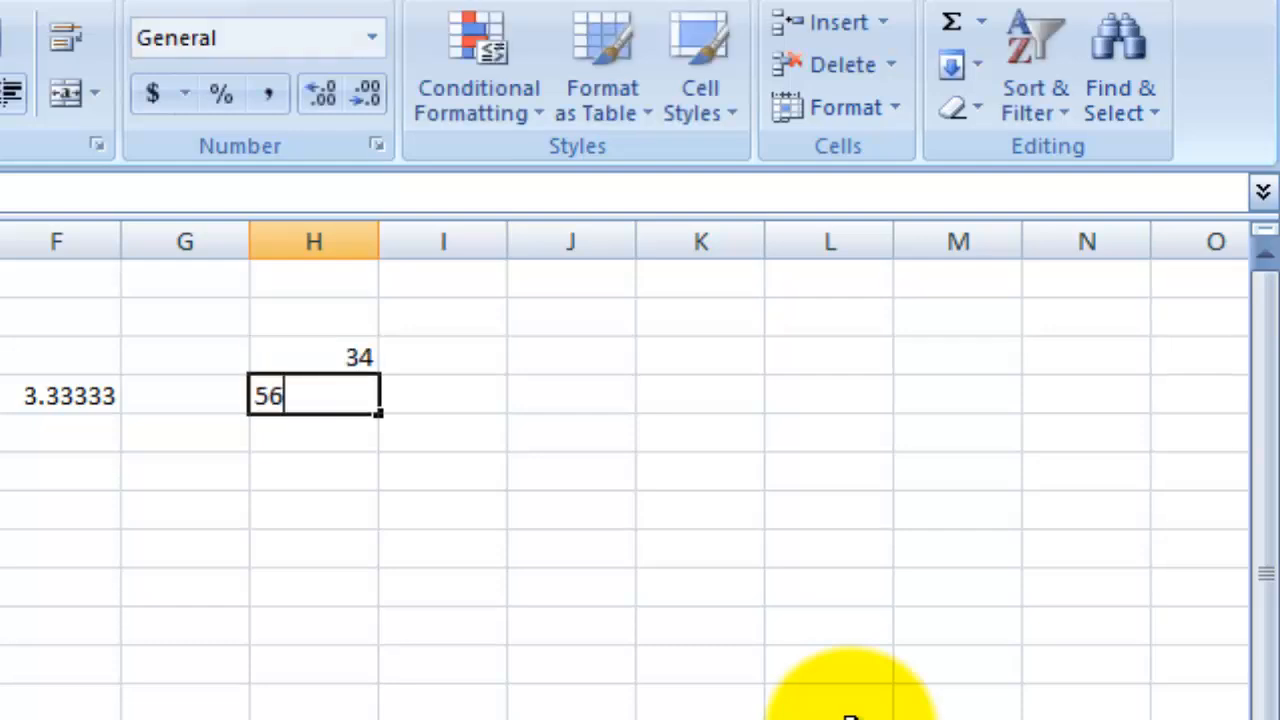
pyautogui.press('Return')
pyautogui.write('23')
pyautogui.press('Return')
pyautogui.write('56')
pyautogui.press('Return')
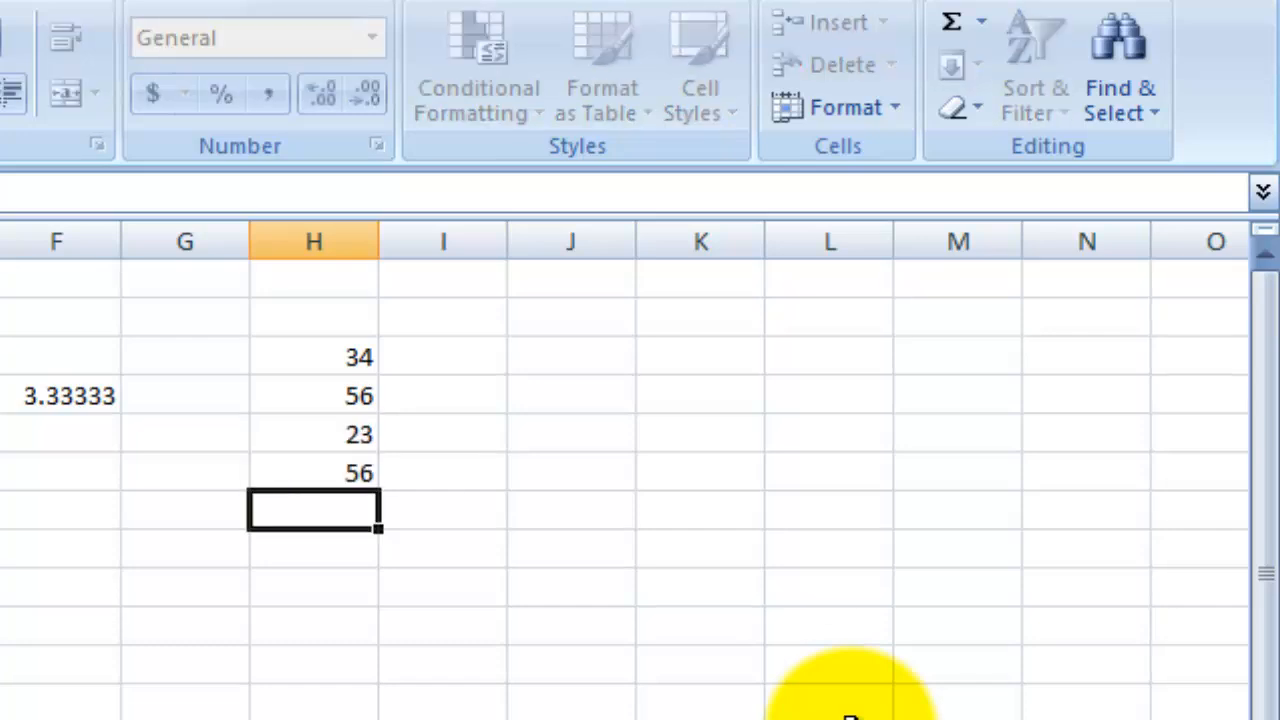
pyautogui.write('67')
pyautogui.press('Return')
pyautogui.write('12')
pyautogui.press('Return')
pyautogui.write('34')
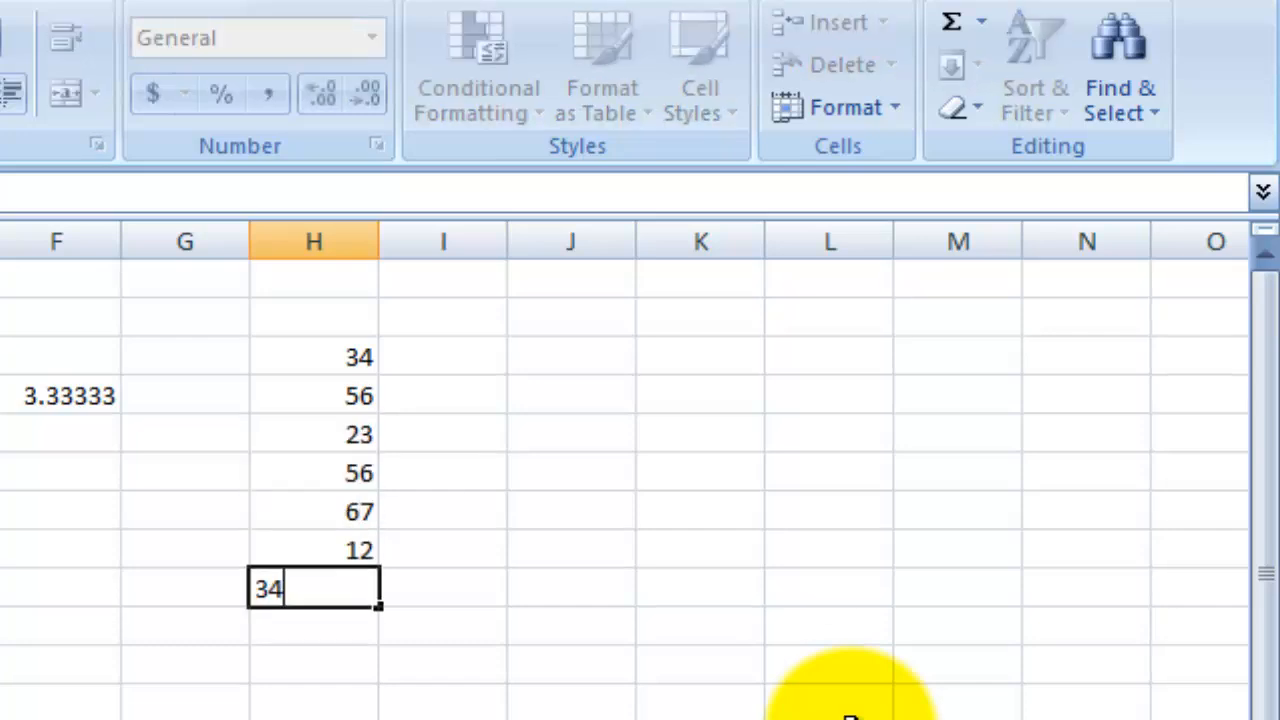
pyautogui.press('Return')
pyautogui.write('57')
pyautogui.press('Return')
pyautogui.write('8')
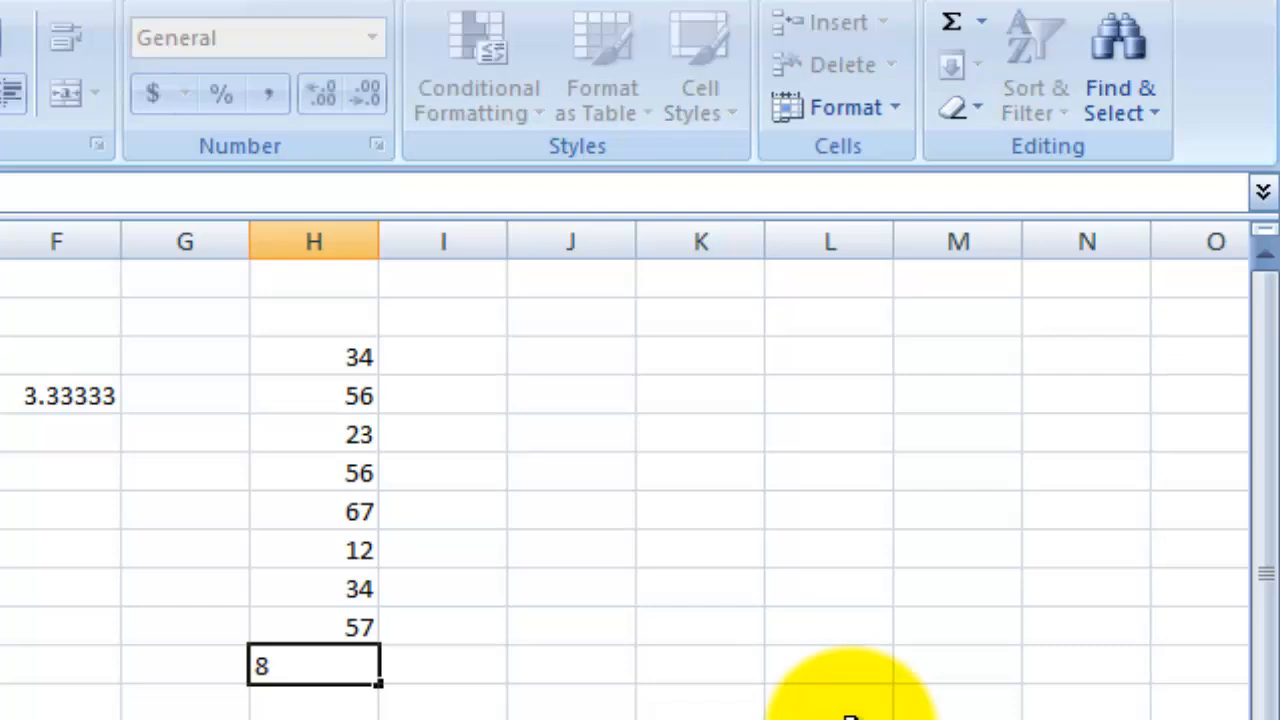
pyautogui.write('6')
pyautogui.click(560, 705)
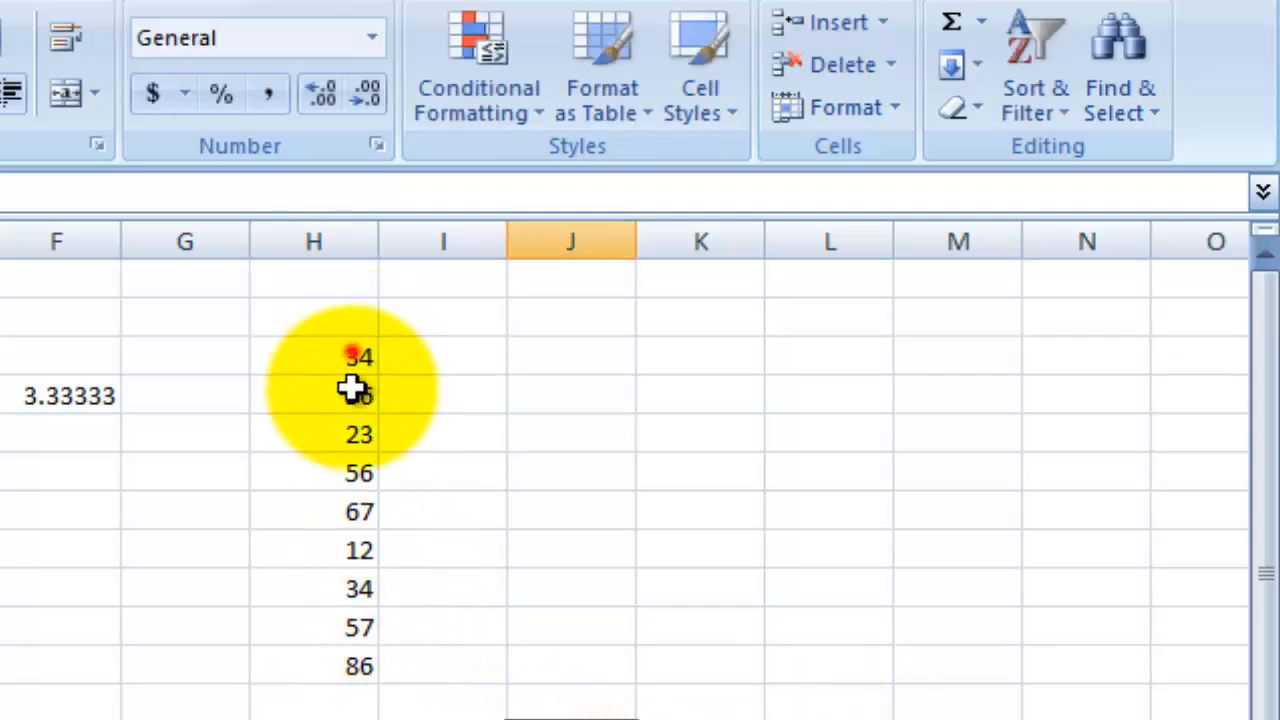
# Preview a Greater Than highlight rule with a threshold of 70 on cells H3:H11.
pyautogui.moveTo(355, 357); pyautogui.dragTo(357, 665)
pyautogui.click(472, 92)
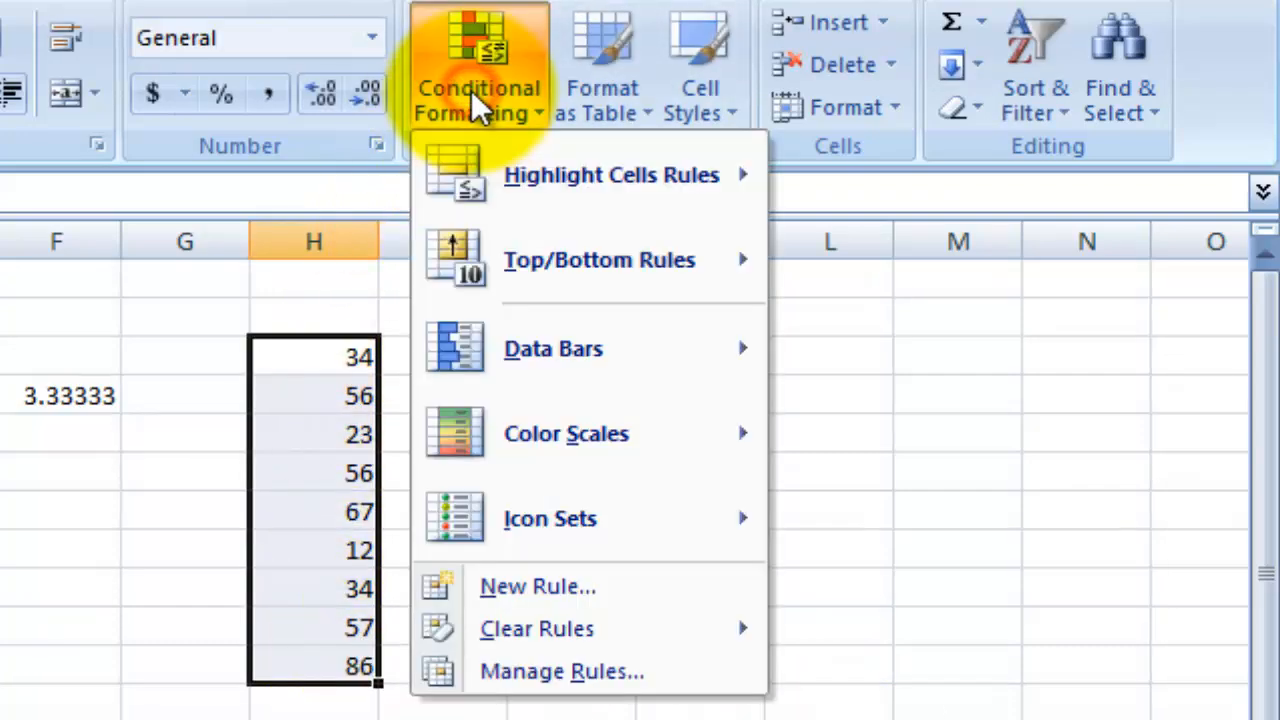
pyautogui.moveTo(662, 184)
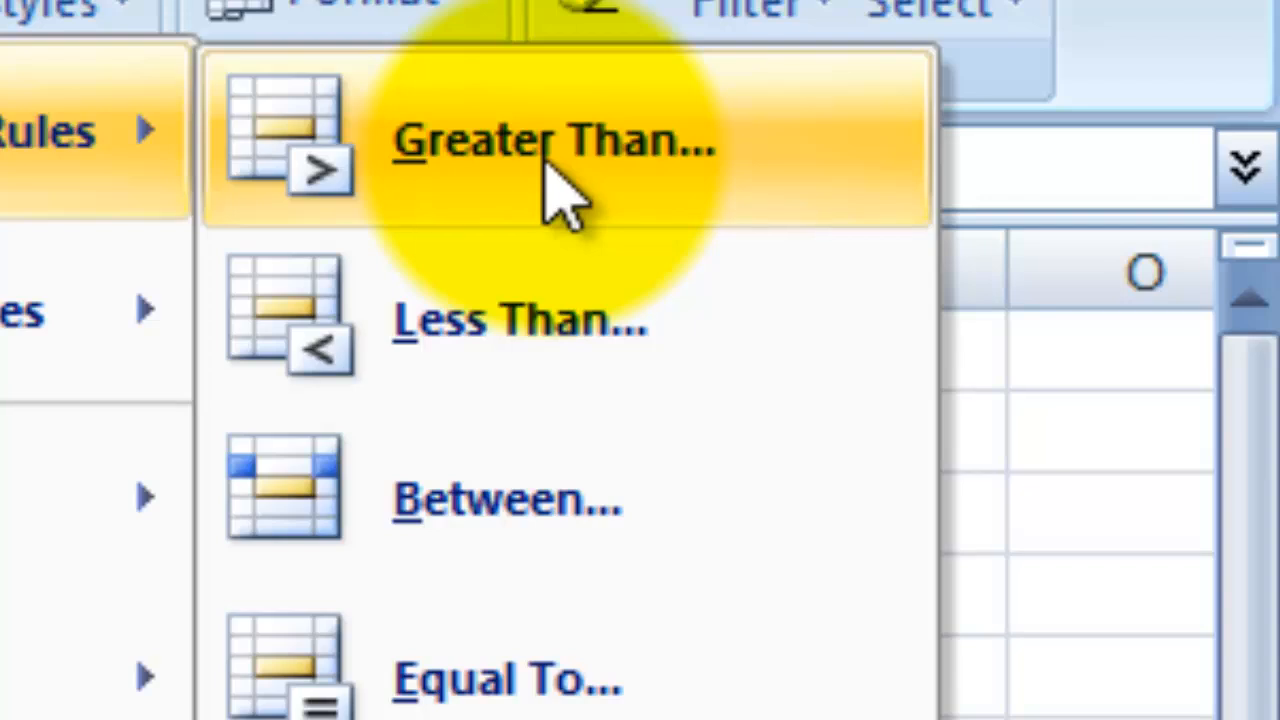
pyautogui.click(549, 157)
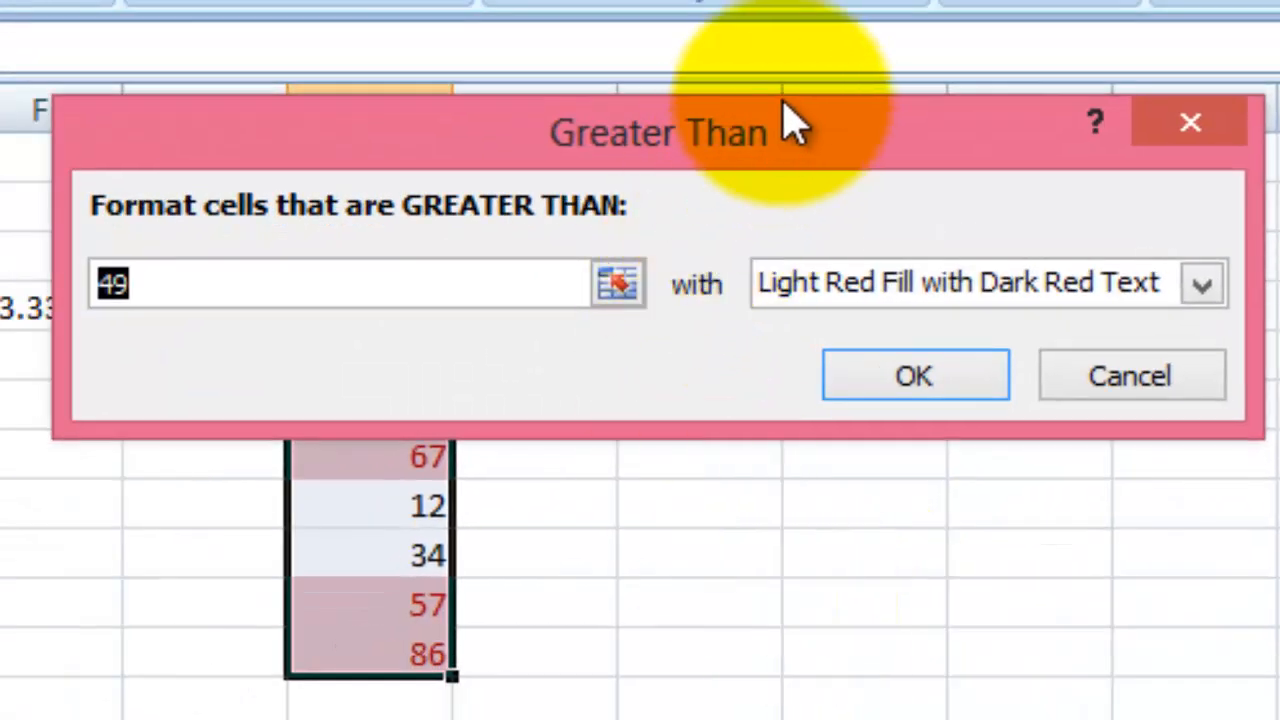
pyautogui.moveTo(800, 137); pyautogui.dragTo(823, 1)
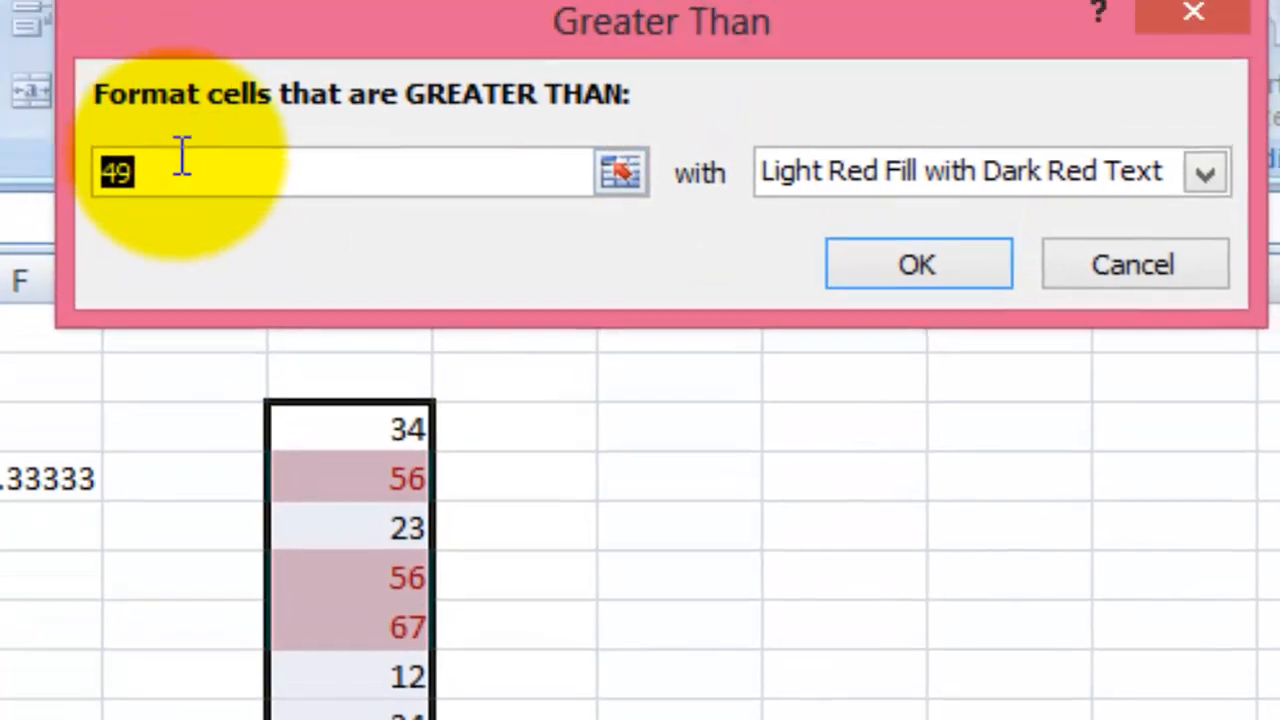
pyautogui.moveTo(183, 160); pyautogui.dragTo(100, 170)
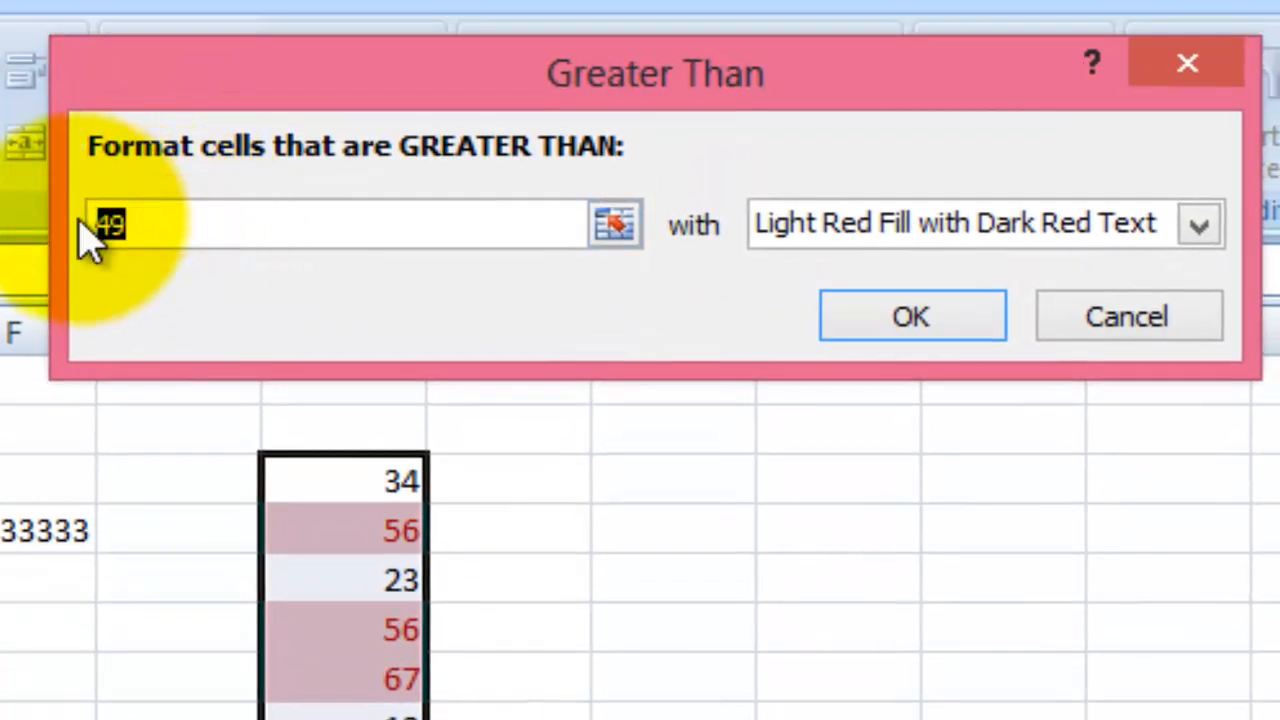
pyautogui.write('70')
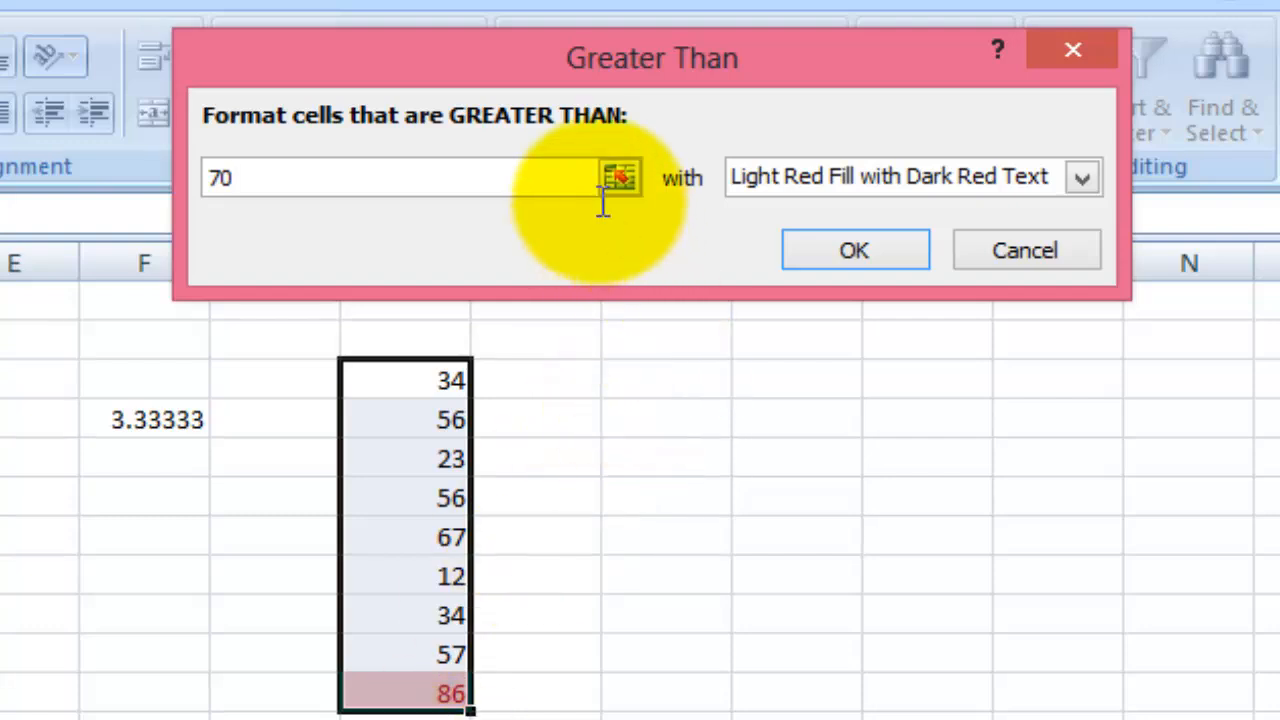
# Change the Greater Than rule's threshold to 30.
pyautogui.click(536, 175)
pyautogui.doubleClick(266, 179)
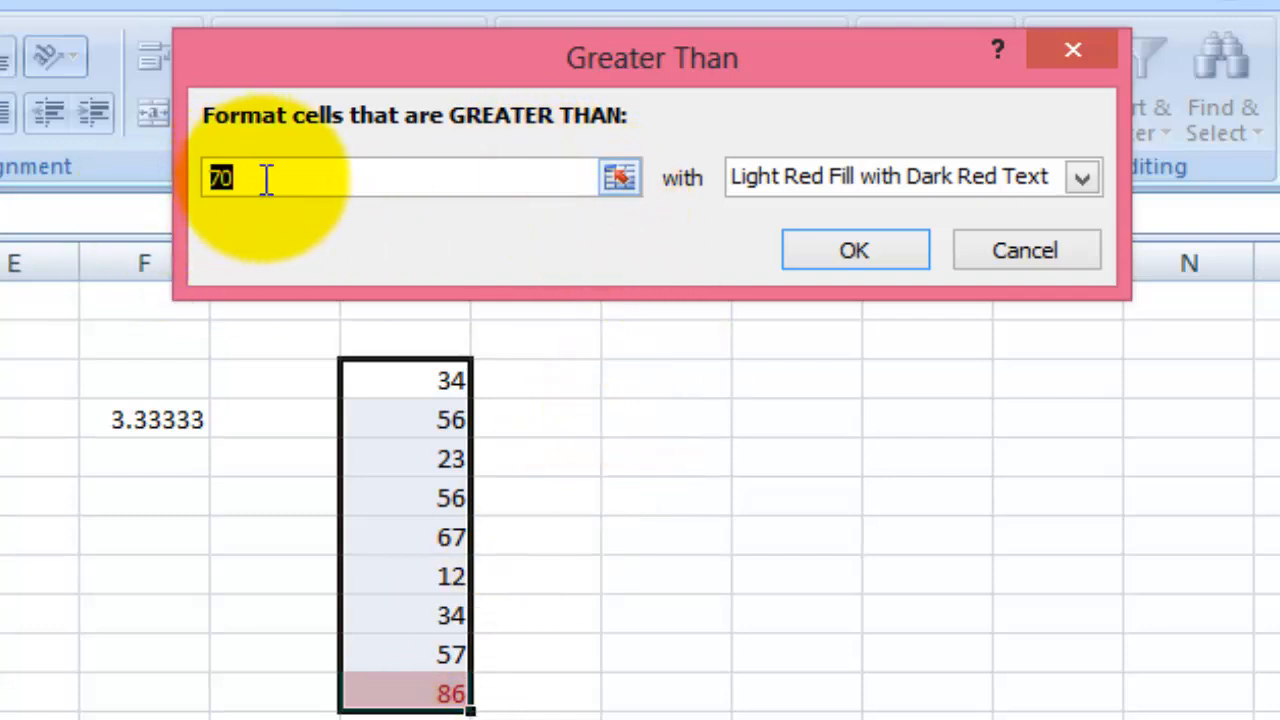
pyautogui.write('30')
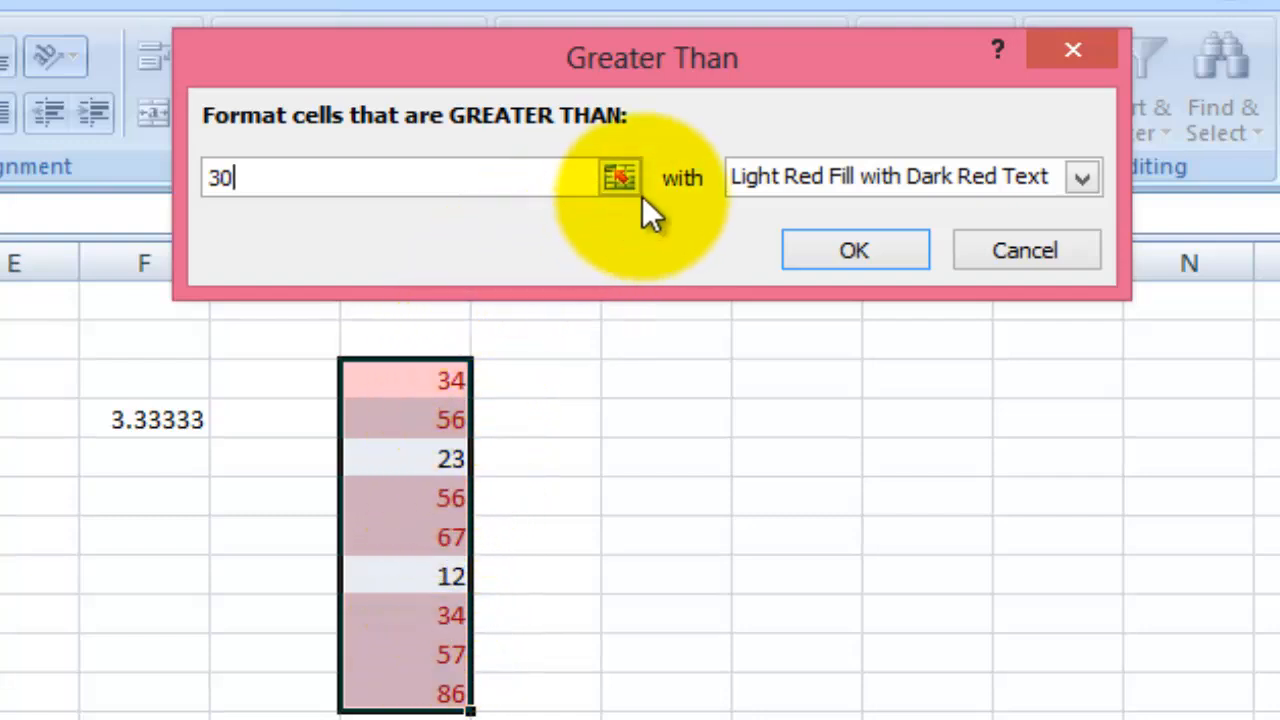
# Preview Yellow Fill with Dark Yellow Text and Green Fill with Dark Green Text for the rule, and discard it.
pyautogui.click(789, 184)
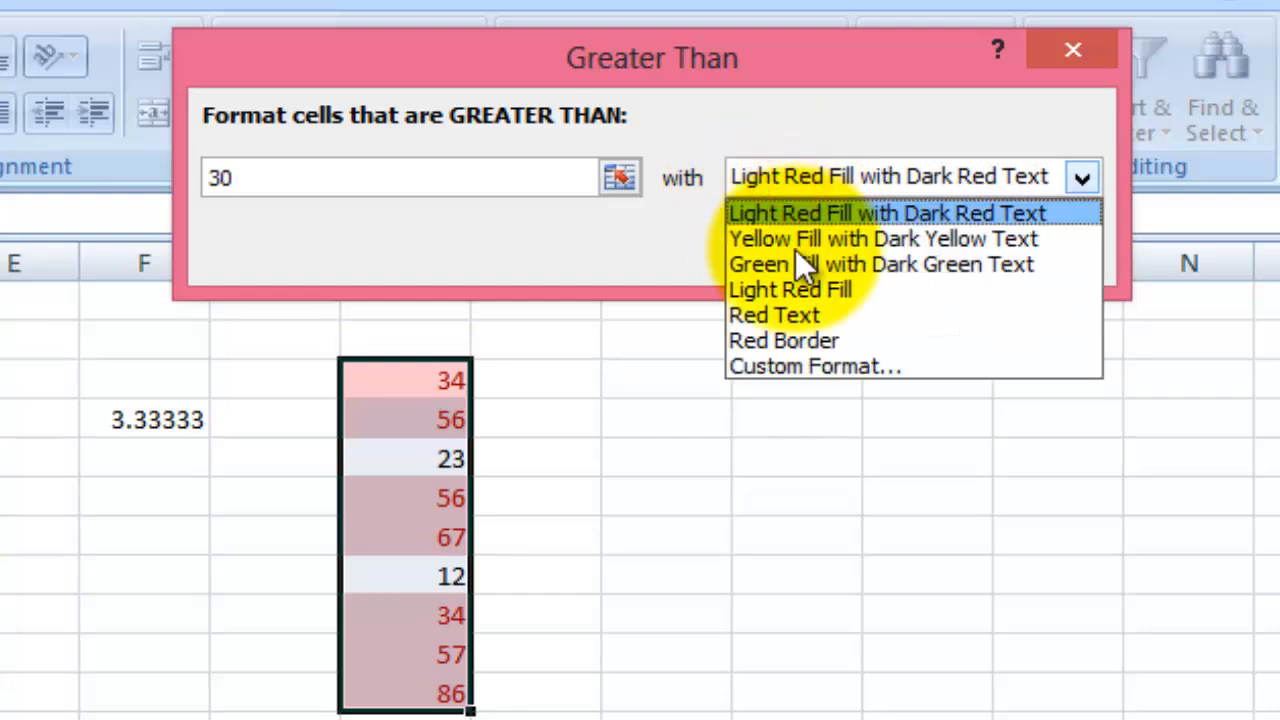
pyautogui.click(802, 239)
pyautogui.click(830, 180)
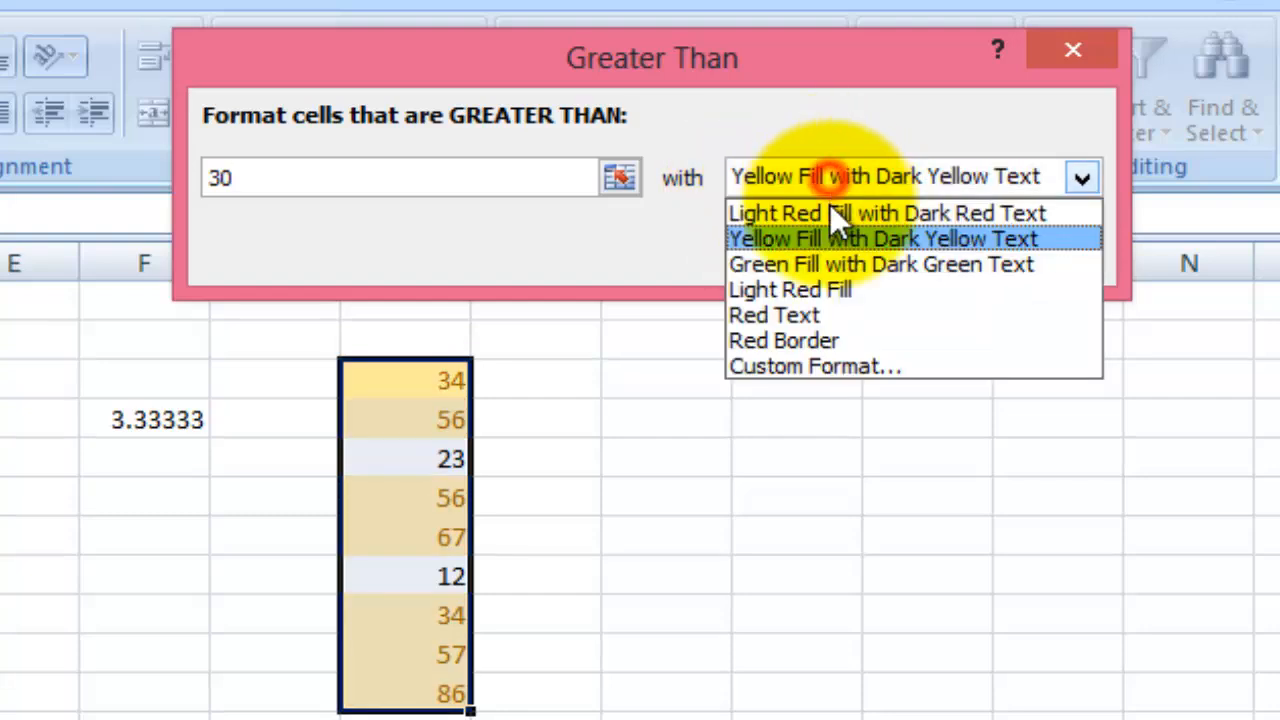
pyautogui.click(830, 264)
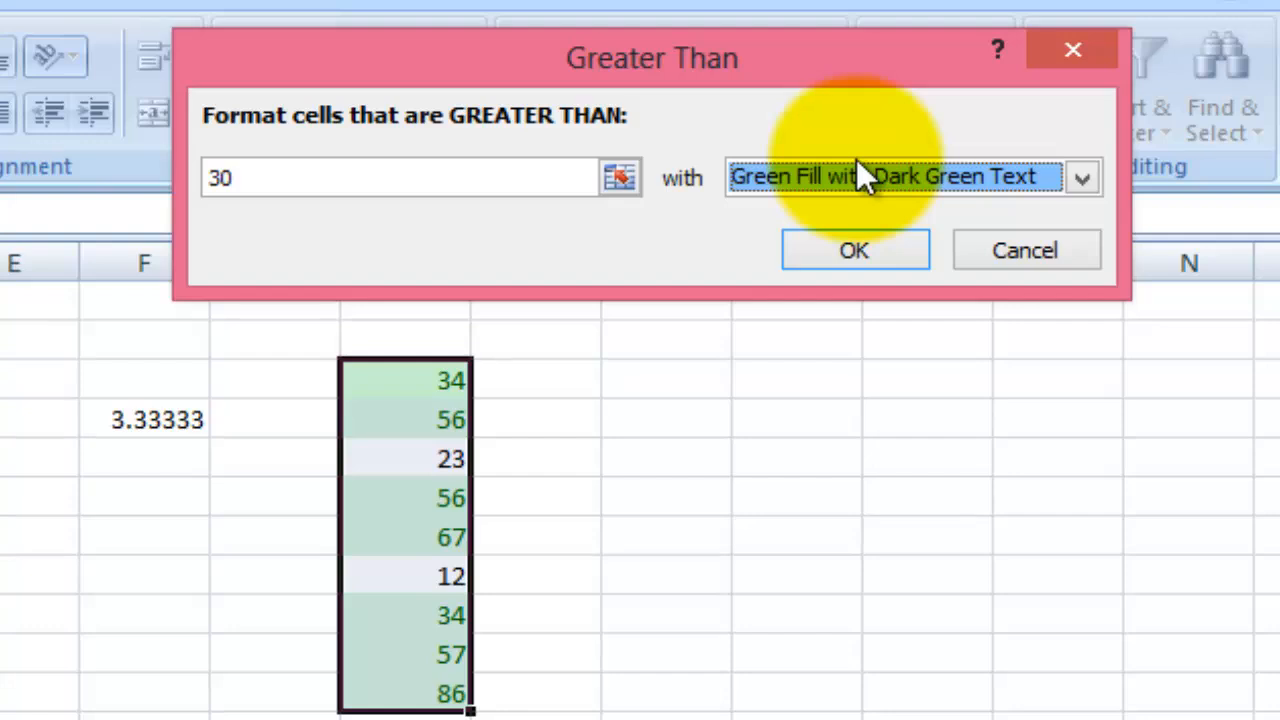
pyautogui.click(982, 258)
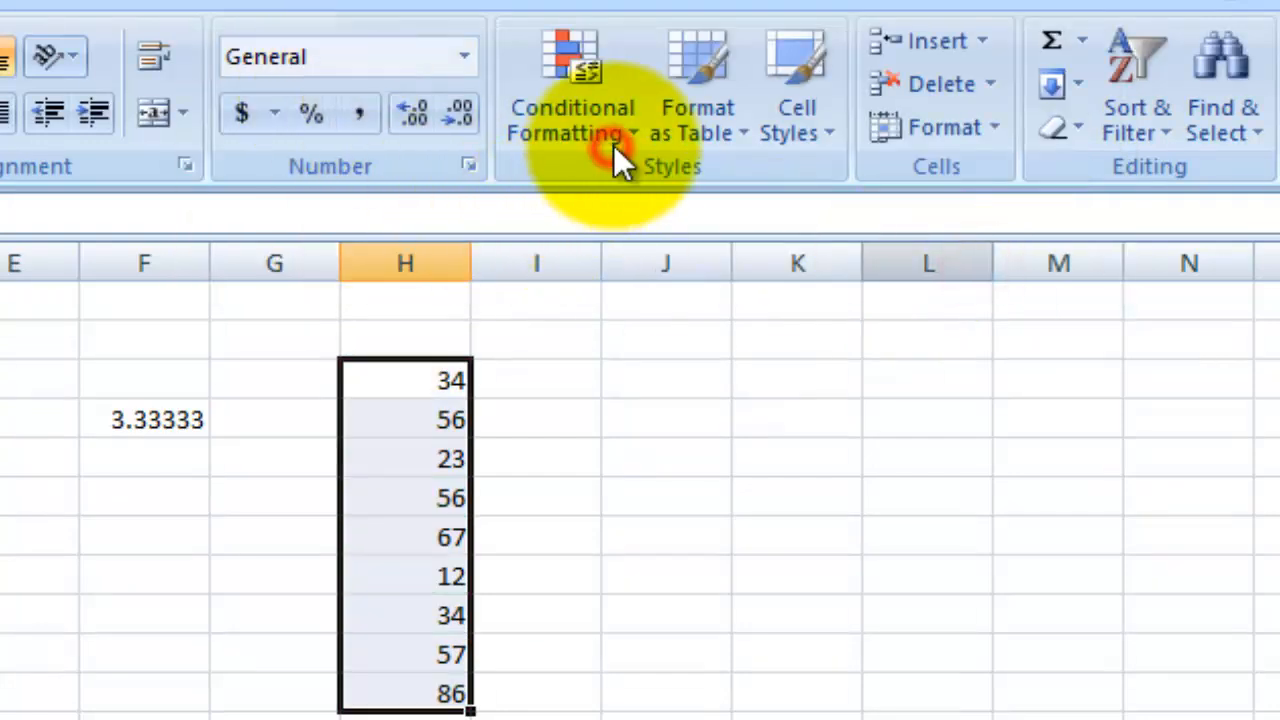
pyautogui.click(613, 144)
pyautogui.moveTo(780, 210)
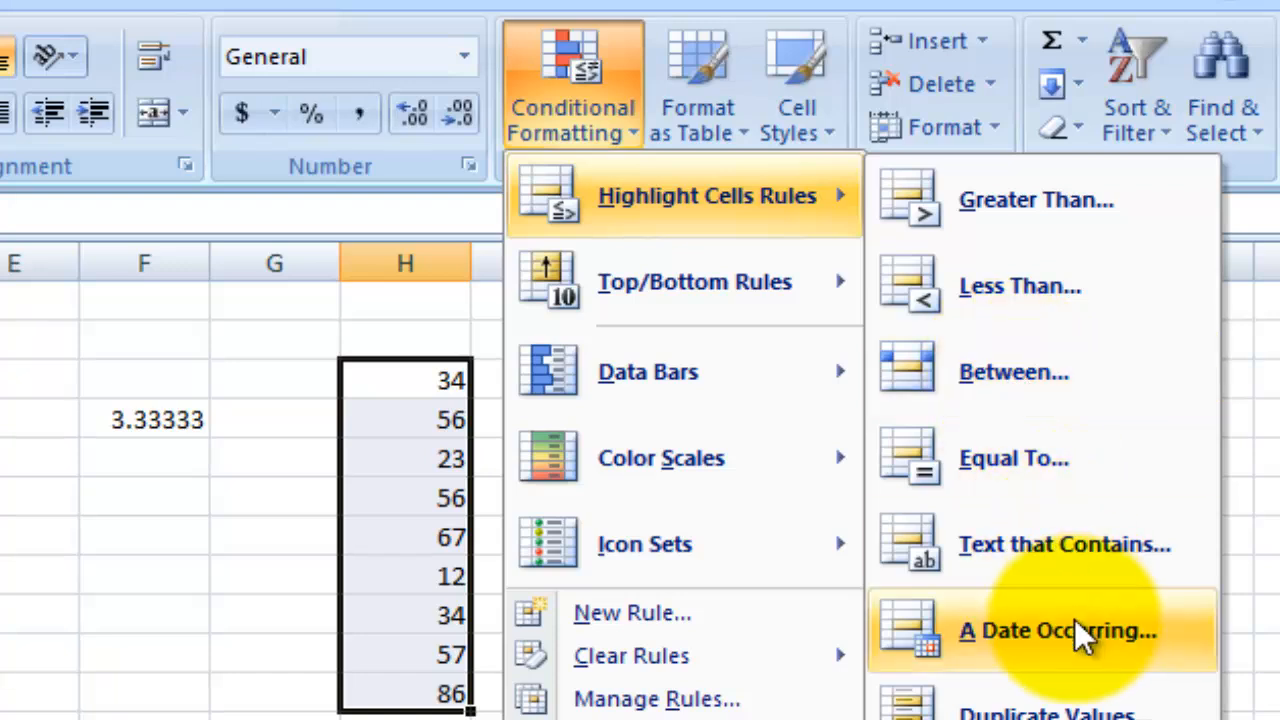
pyautogui.click(492, 716)
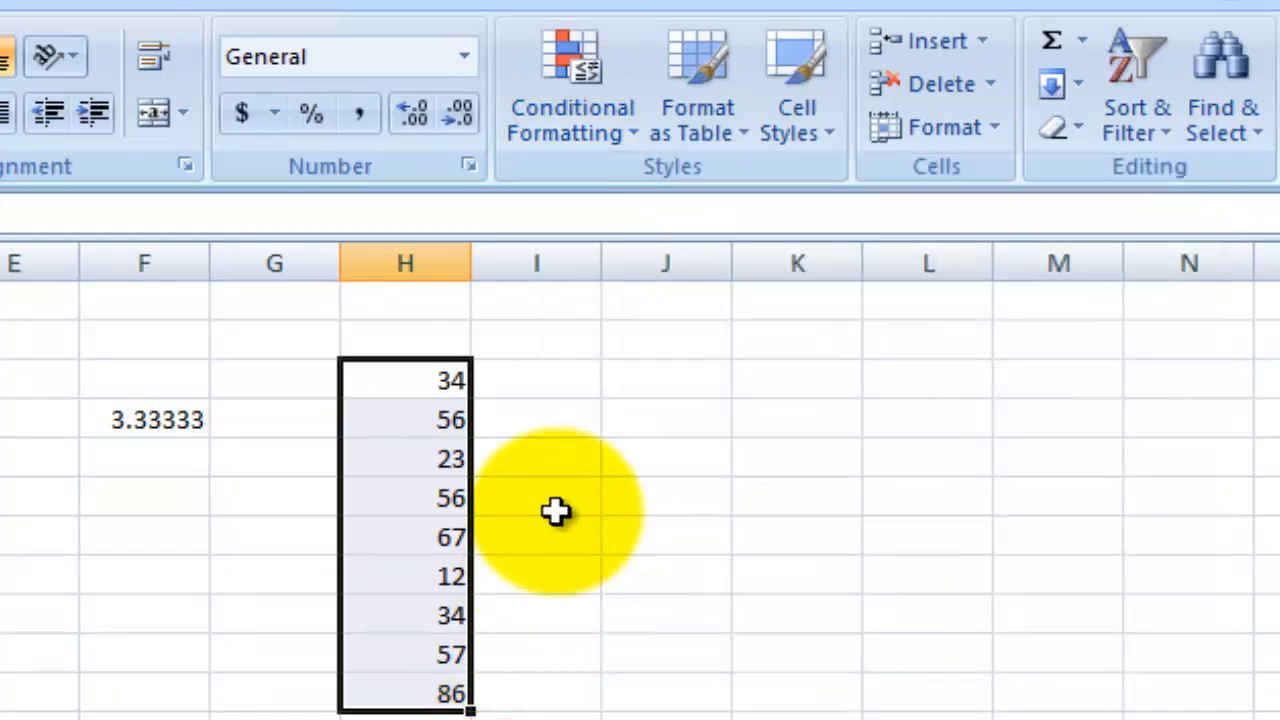
# Fill J3:J15 with Pass, Pass, fail, fail, fial, Pass, fail, Pass, Pass, fial, jfiafj, fial and Pass.
pyautogui.click(678, 384)
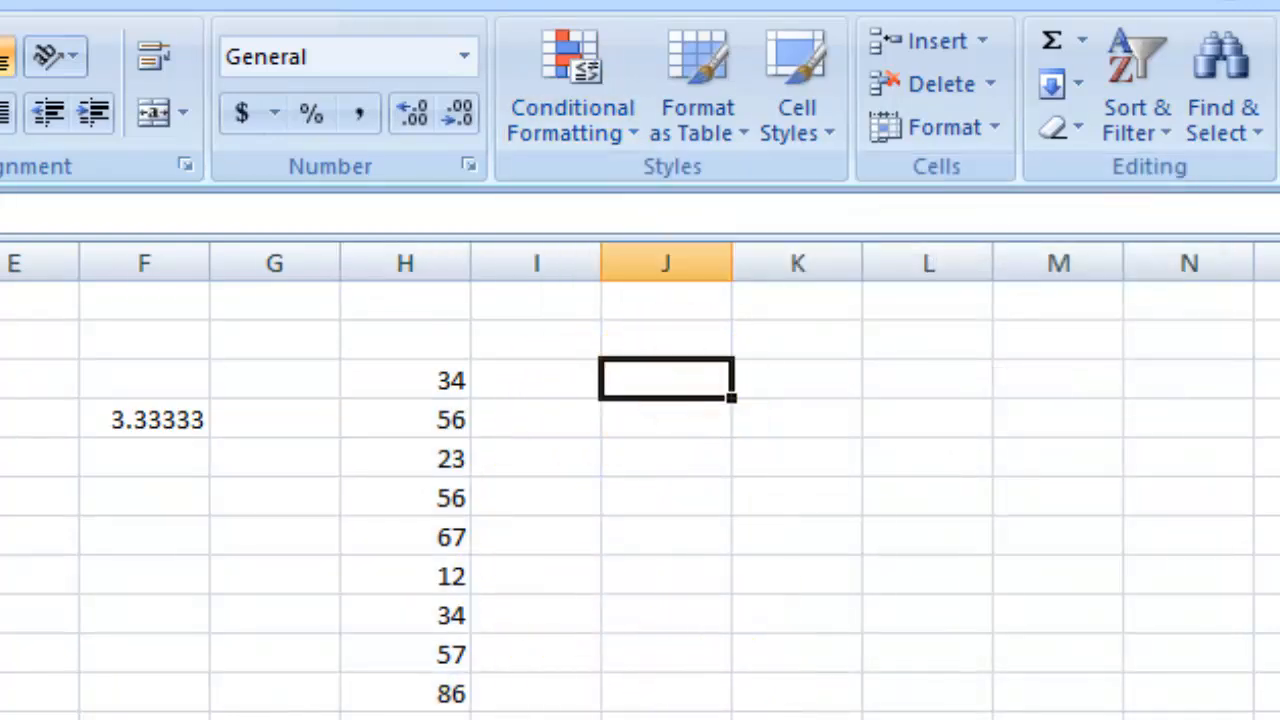
pyautogui.write('Pass')
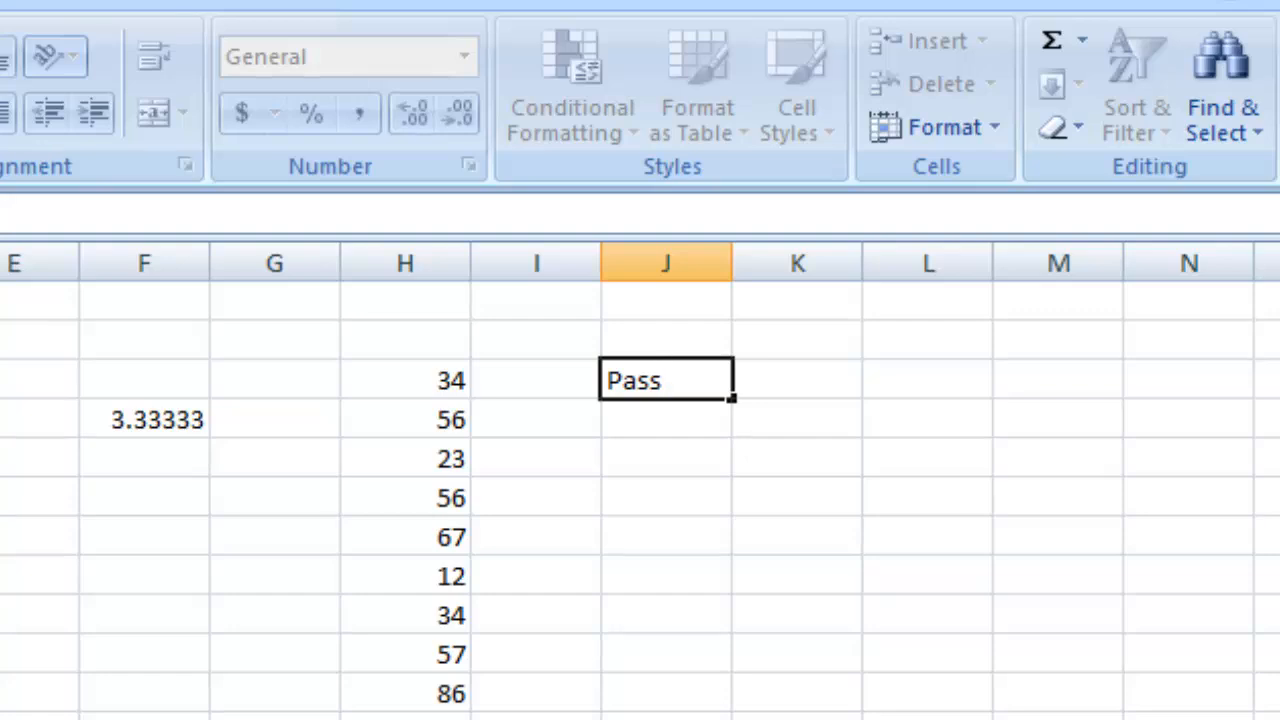
pyautogui.press('Return')
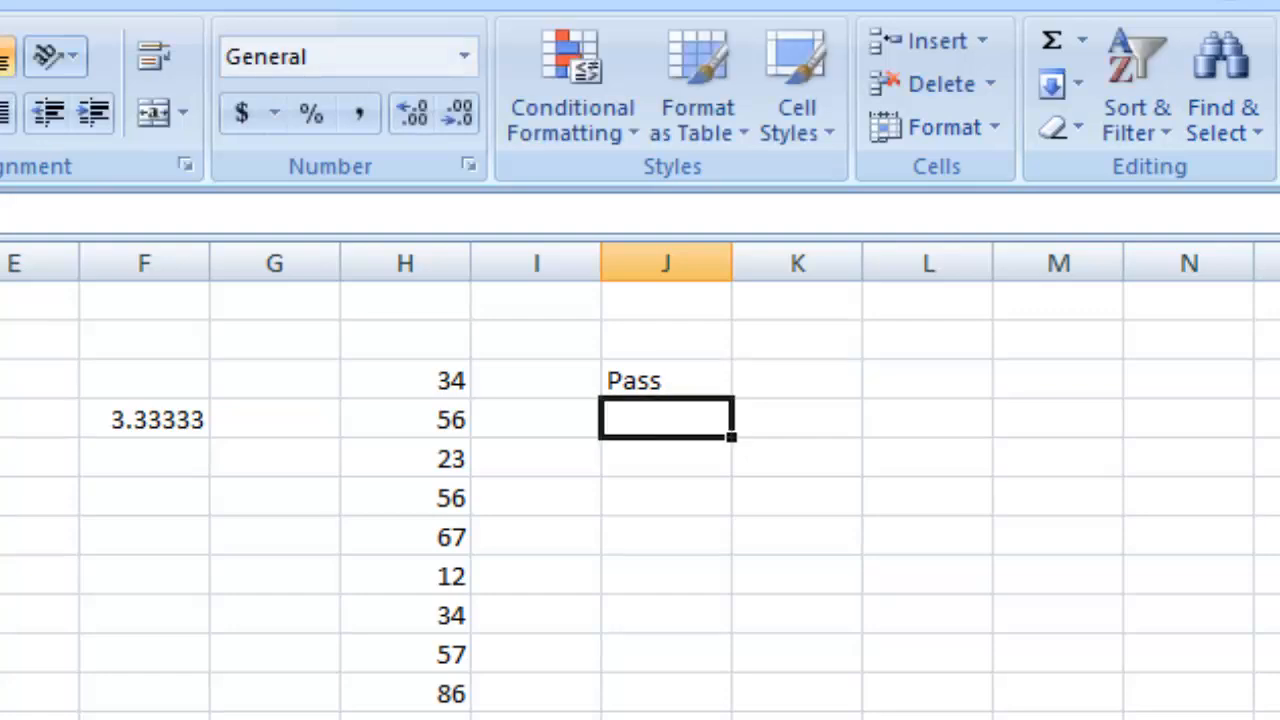
pyautogui.write('as')
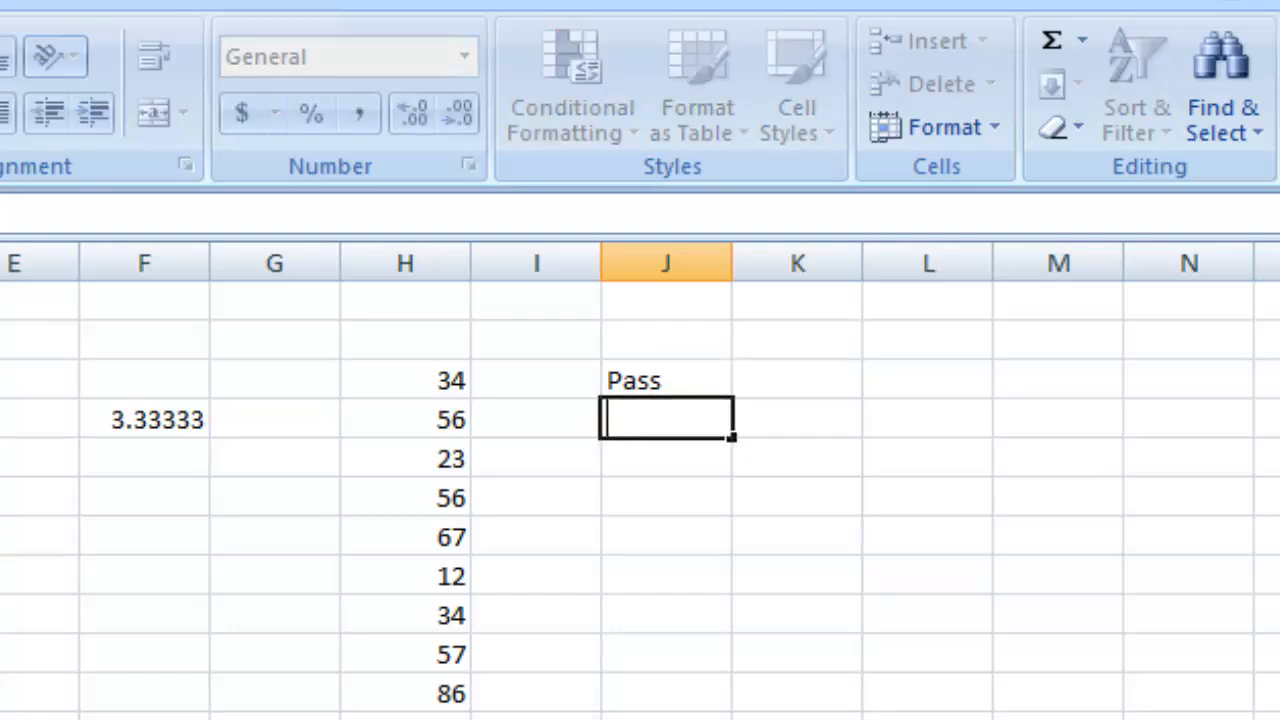
pyautogui.write('p')
pyautogui.press('Return')
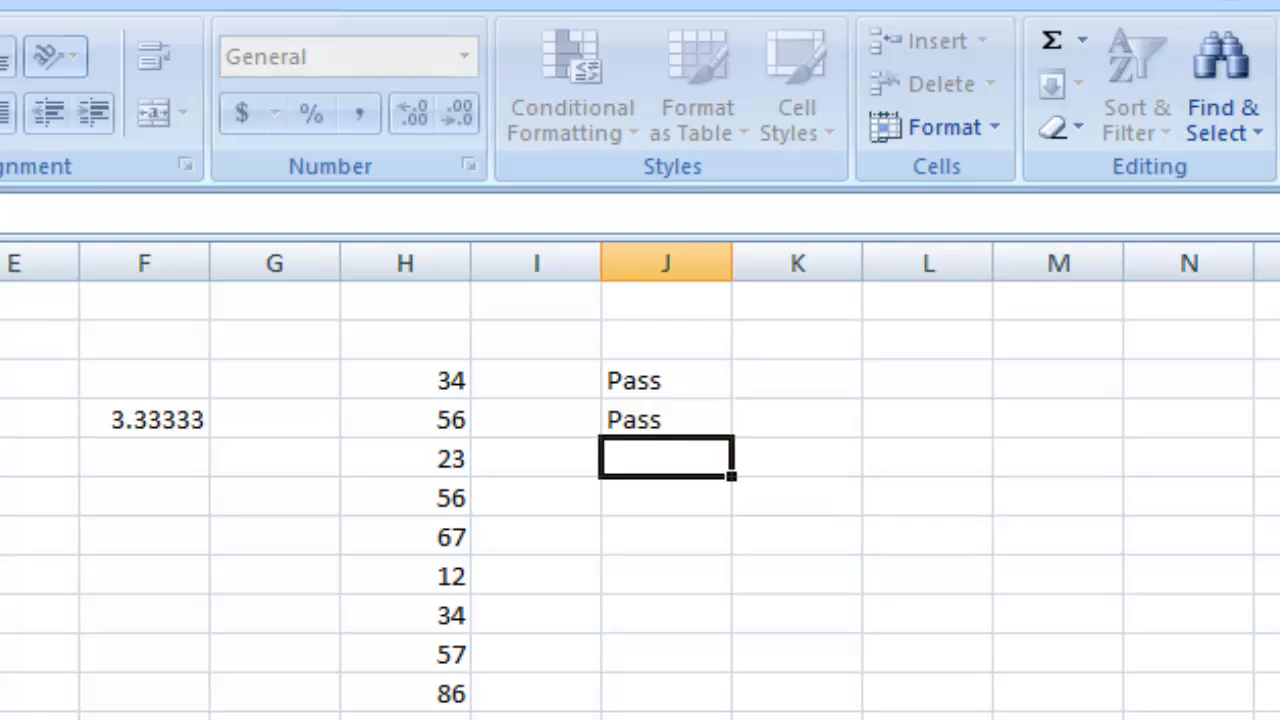
pyautogui.write('fail')
pyautogui.press('Return')
pyautogui.write('fail')
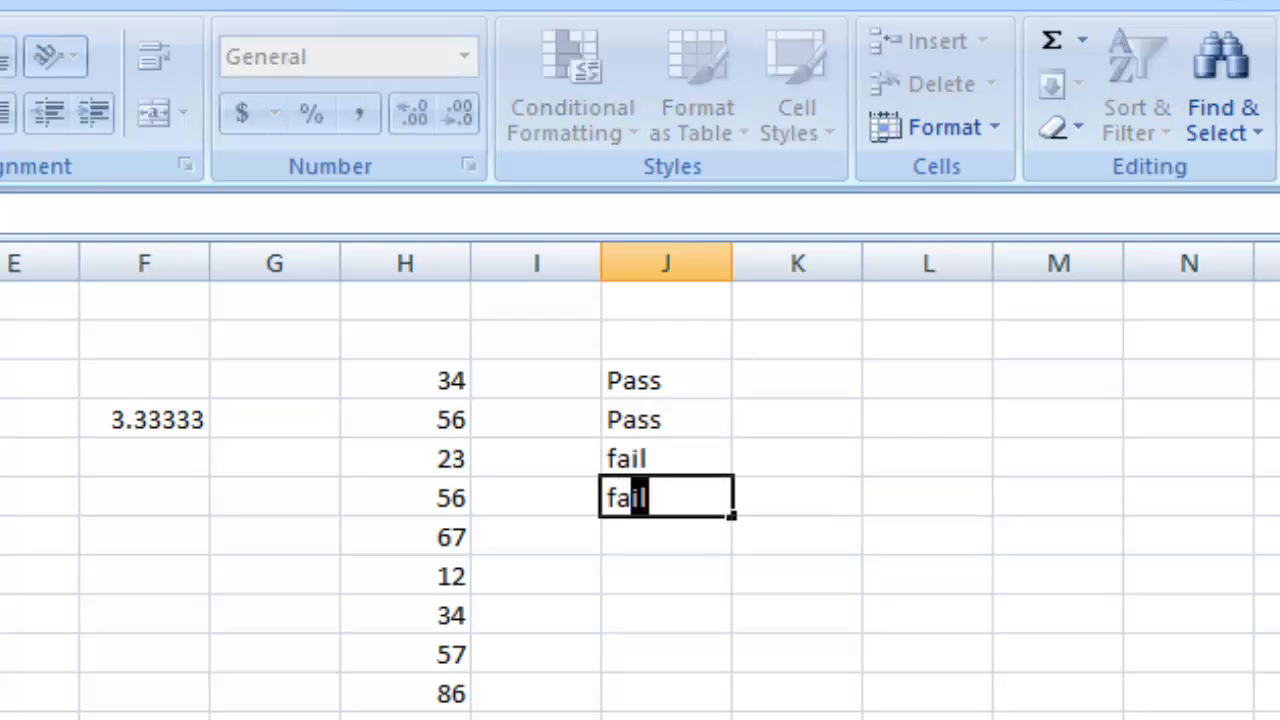
pyautogui.press('Return')
pyautogui.write('f')
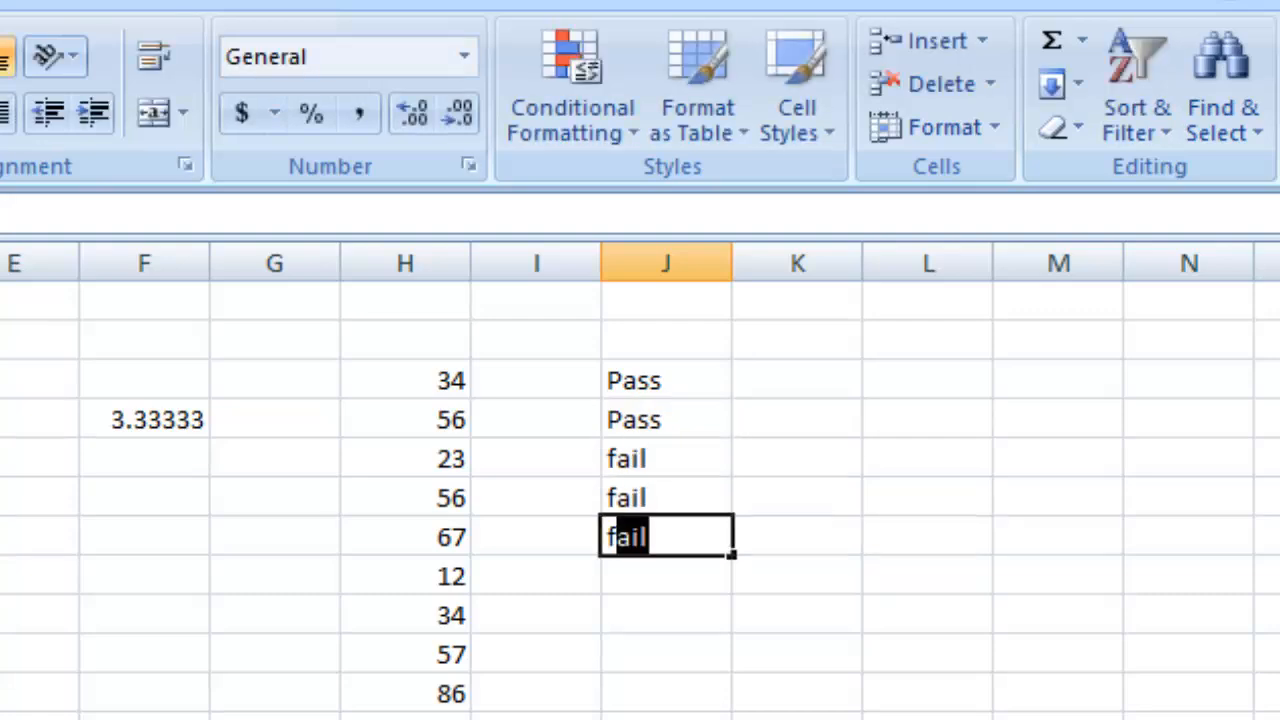
pyautogui.write('ial')
pyautogui.press('Return')
pyautogui.write('pass')
pyautogui.press('Return')
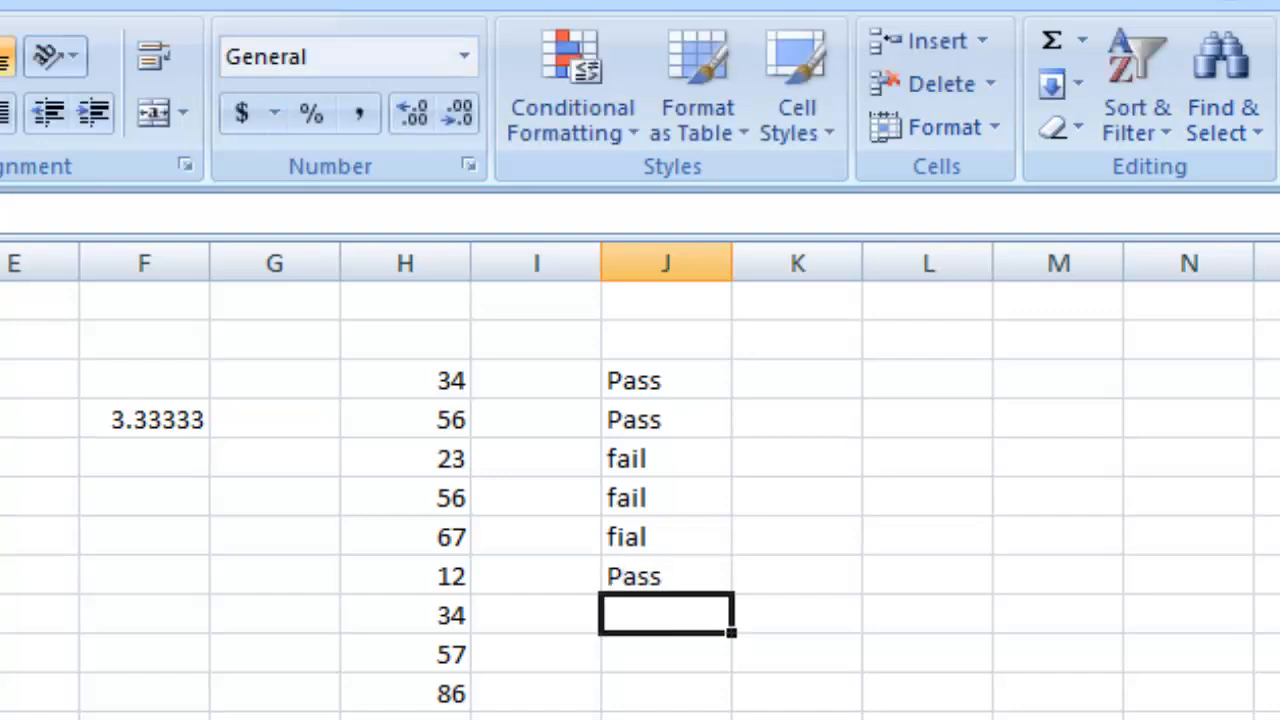
pyautogui.write('fail')
pyautogui.press('Return')
pyautogui.write('pass')
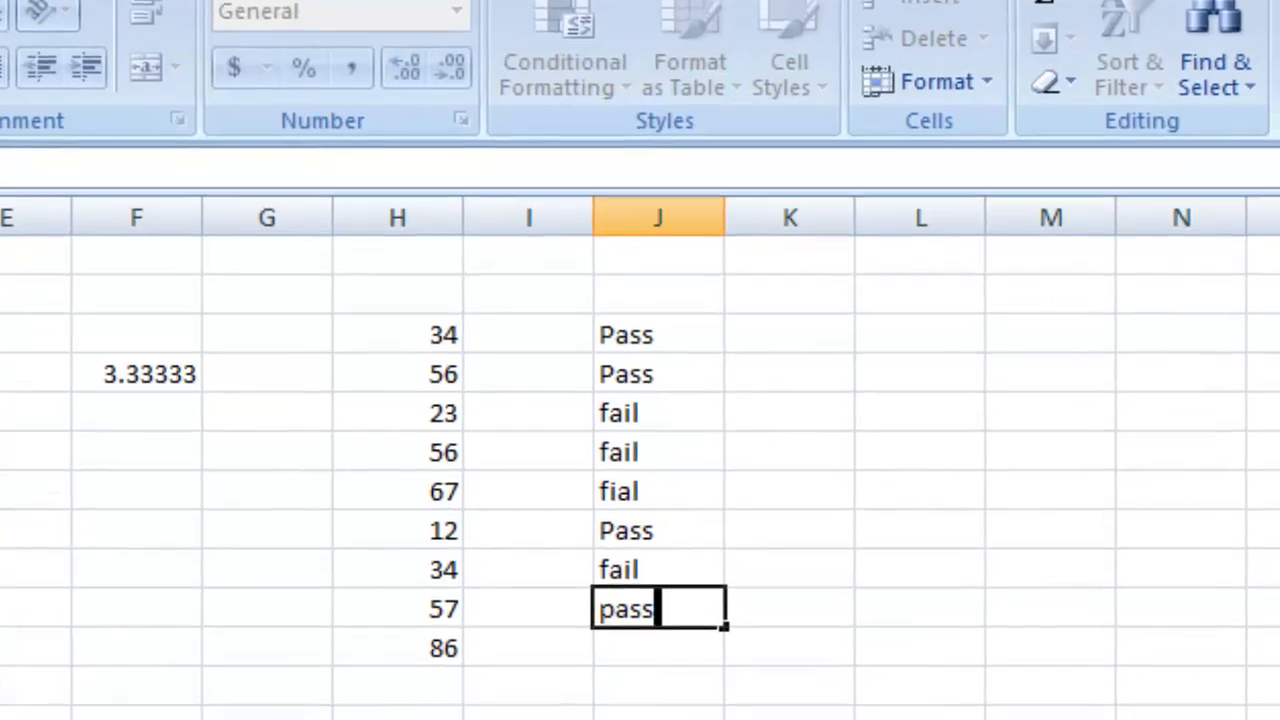
pyautogui.press('Return')
pyautogui.write('pass')
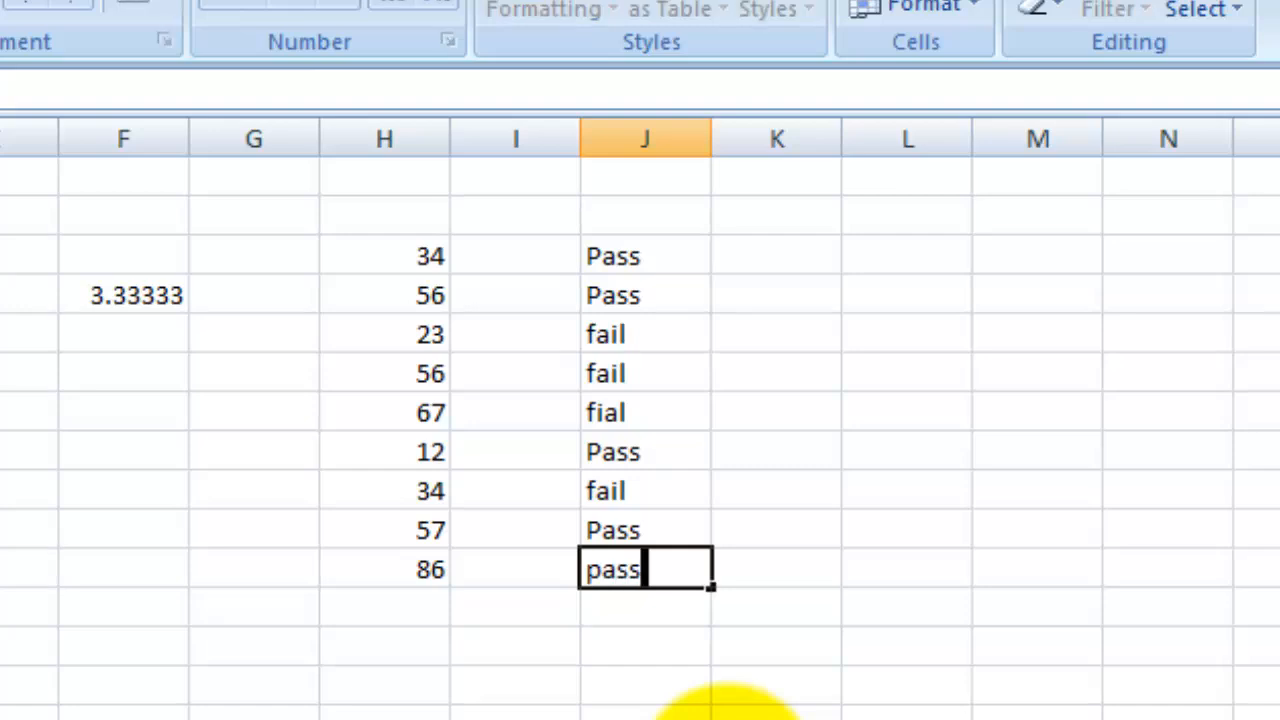
pyautogui.press('Return')
pyautogui.write('fial')
pyautogui.press('Return')
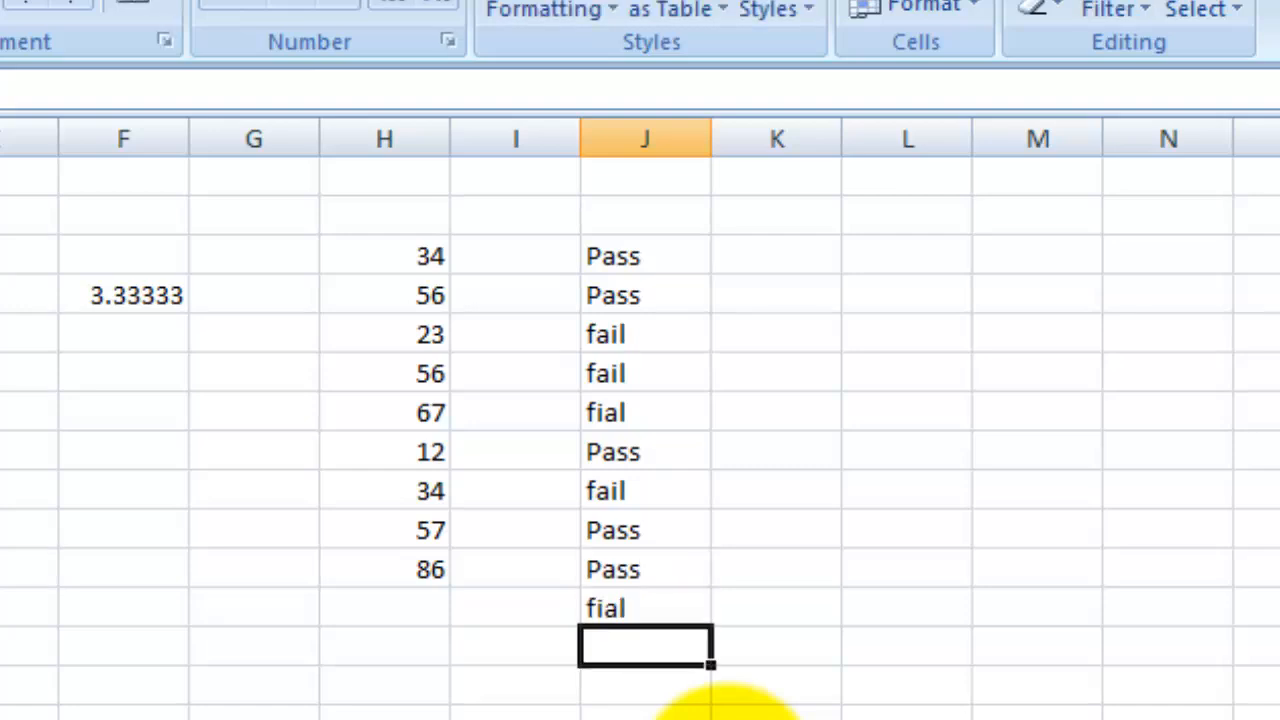
pyautogui.write('jfiafj')
pyautogui.press('Return')
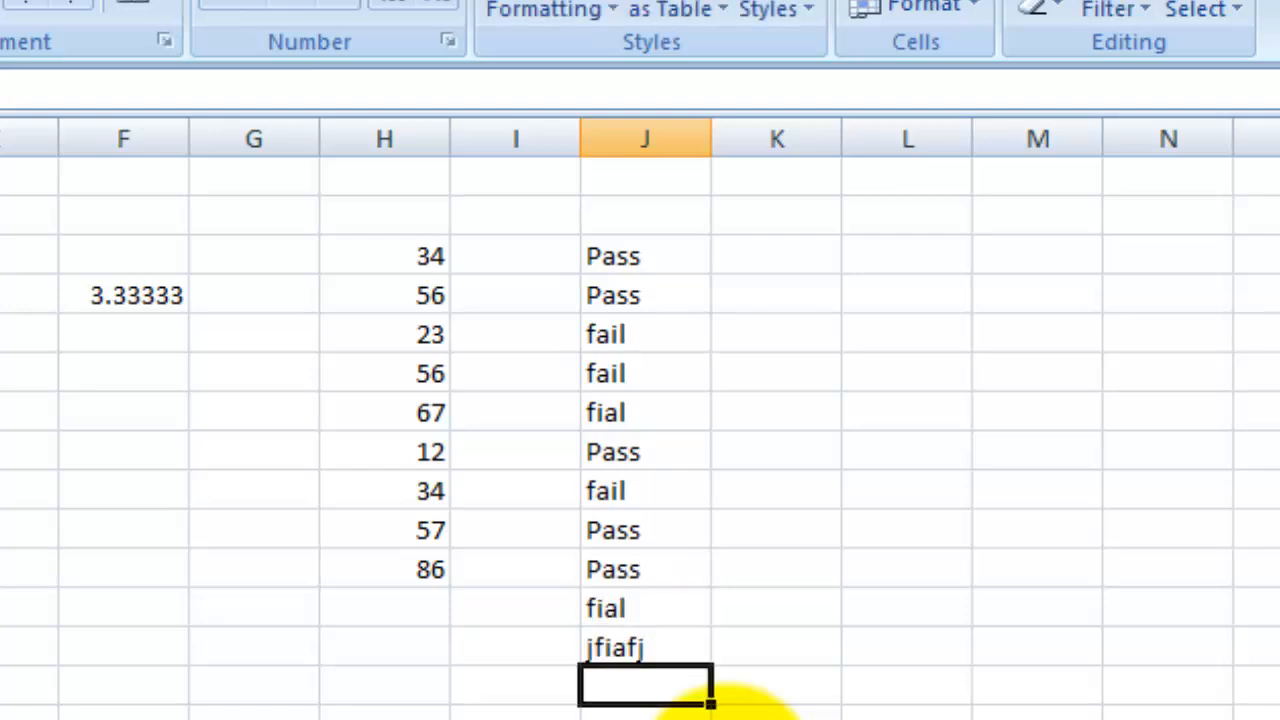
pyautogui.write('fial')
pyautogui.press('Return')
pyautogui.write('pass')
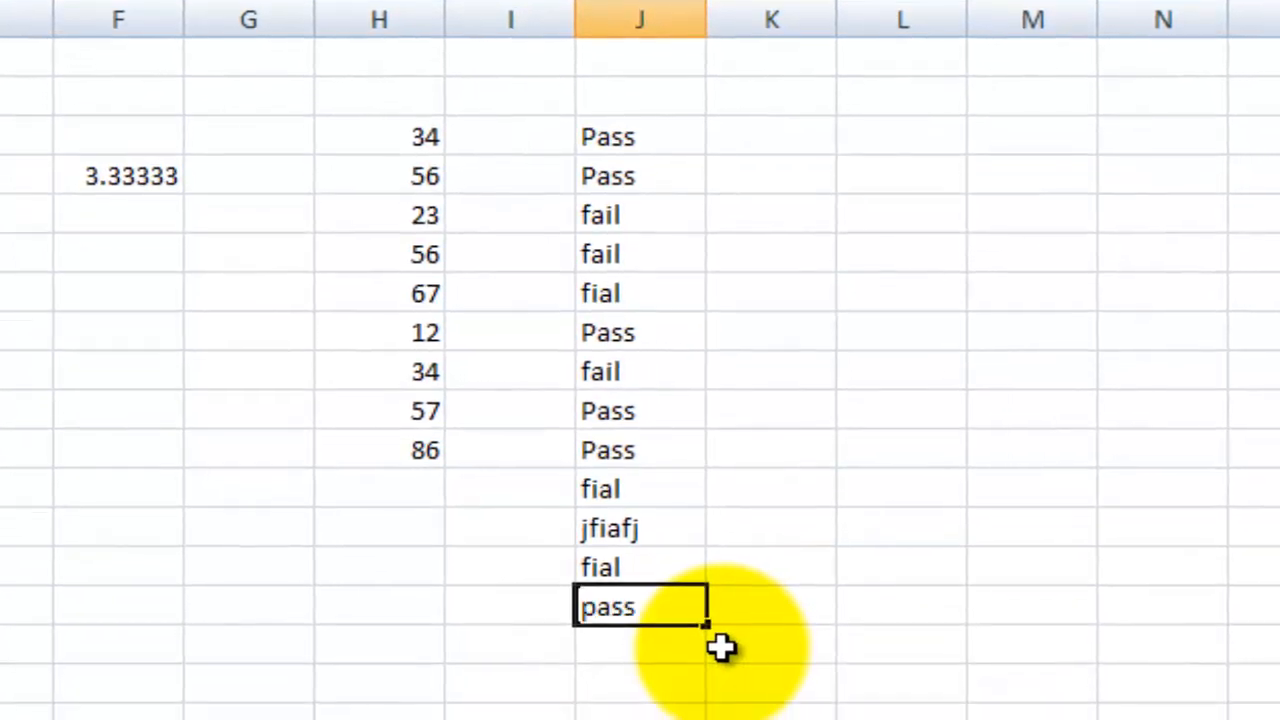
pyautogui.press('Return')
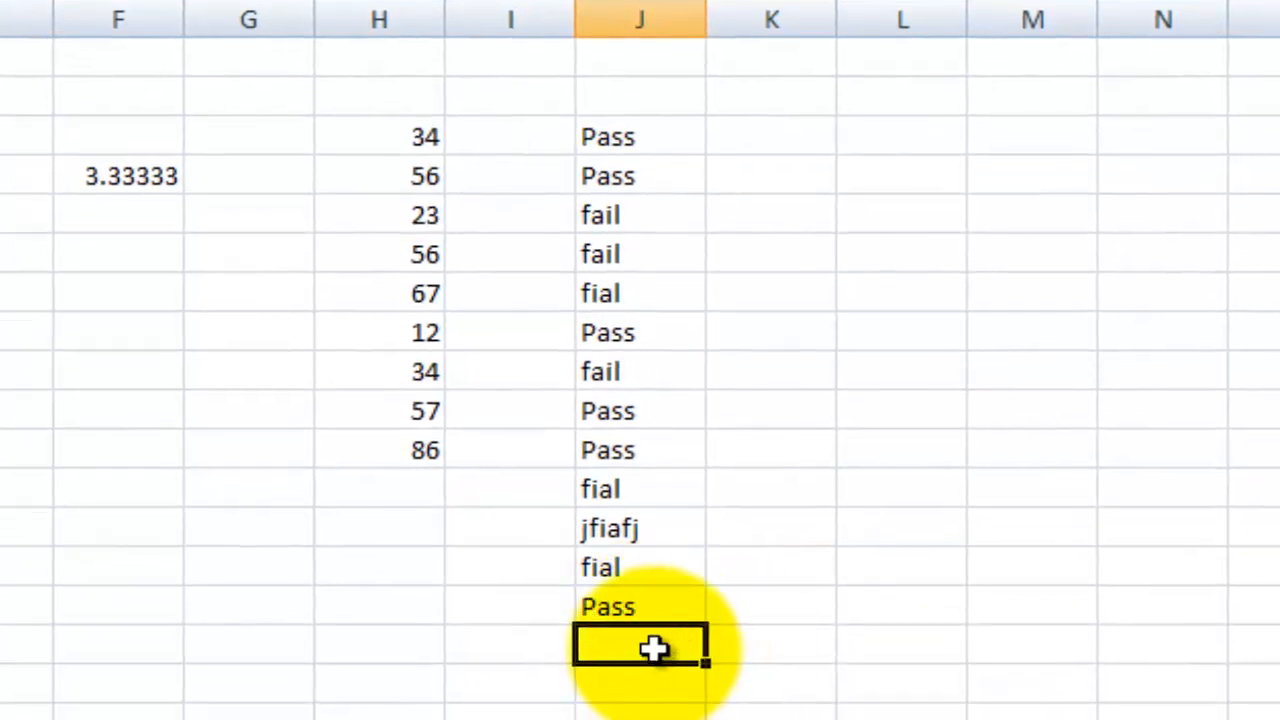
# Highlight cells in J3:J15 containing the text Pass with Green Fill with Dark Green Text.
pyautogui.click(652, 607)
pyautogui.moveTo(652, 462); pyautogui.dragTo(654, 151)
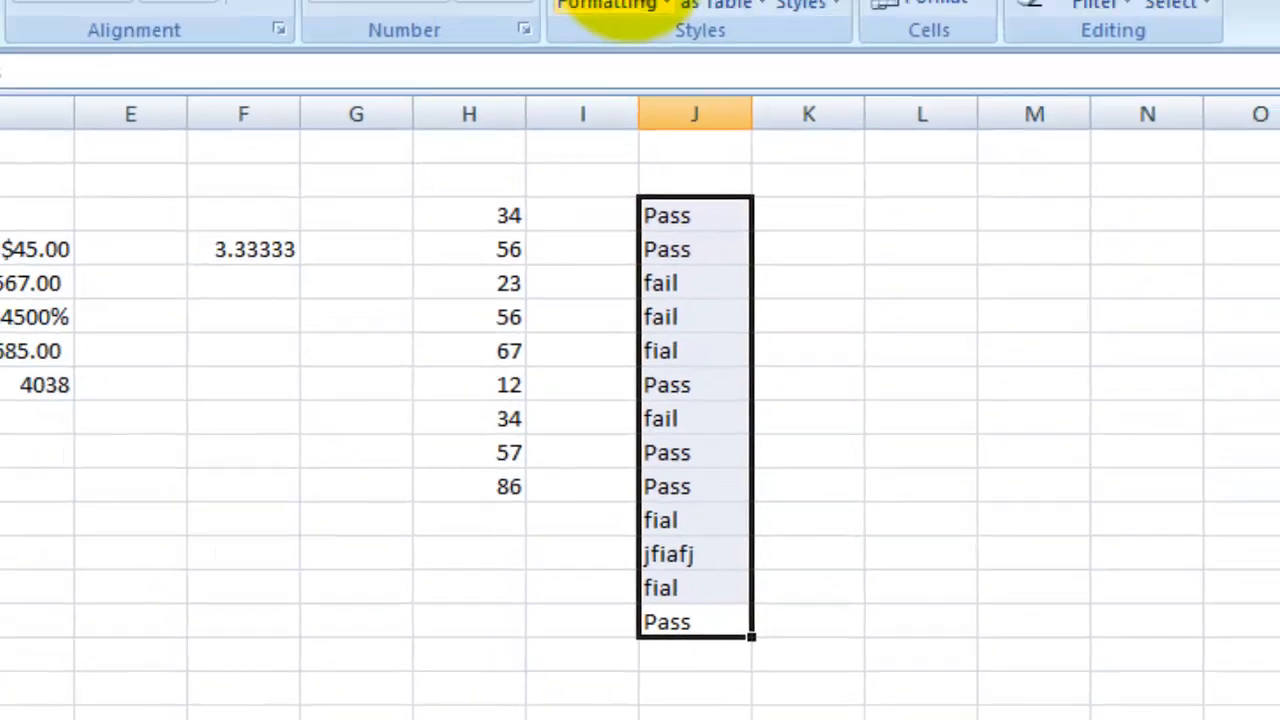
pyautogui.click(671, 62)
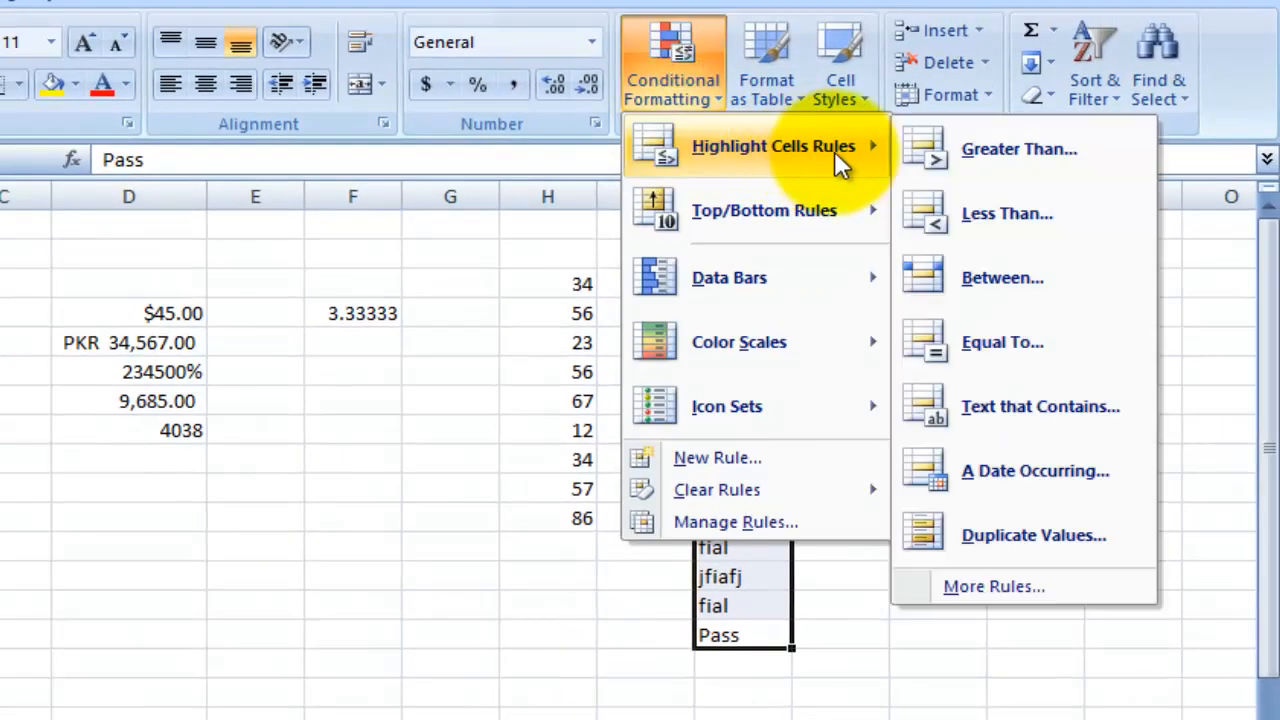
pyautogui.moveTo(871, 343)
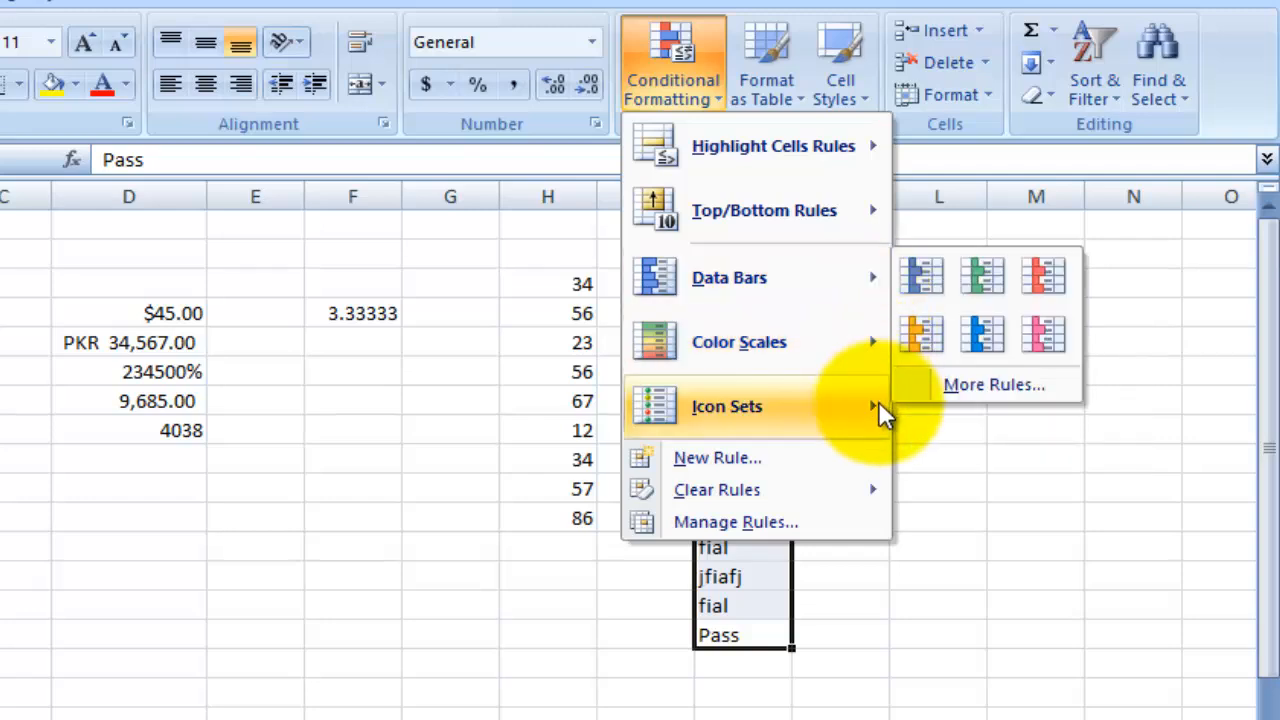
pyautogui.moveTo(884, 412)
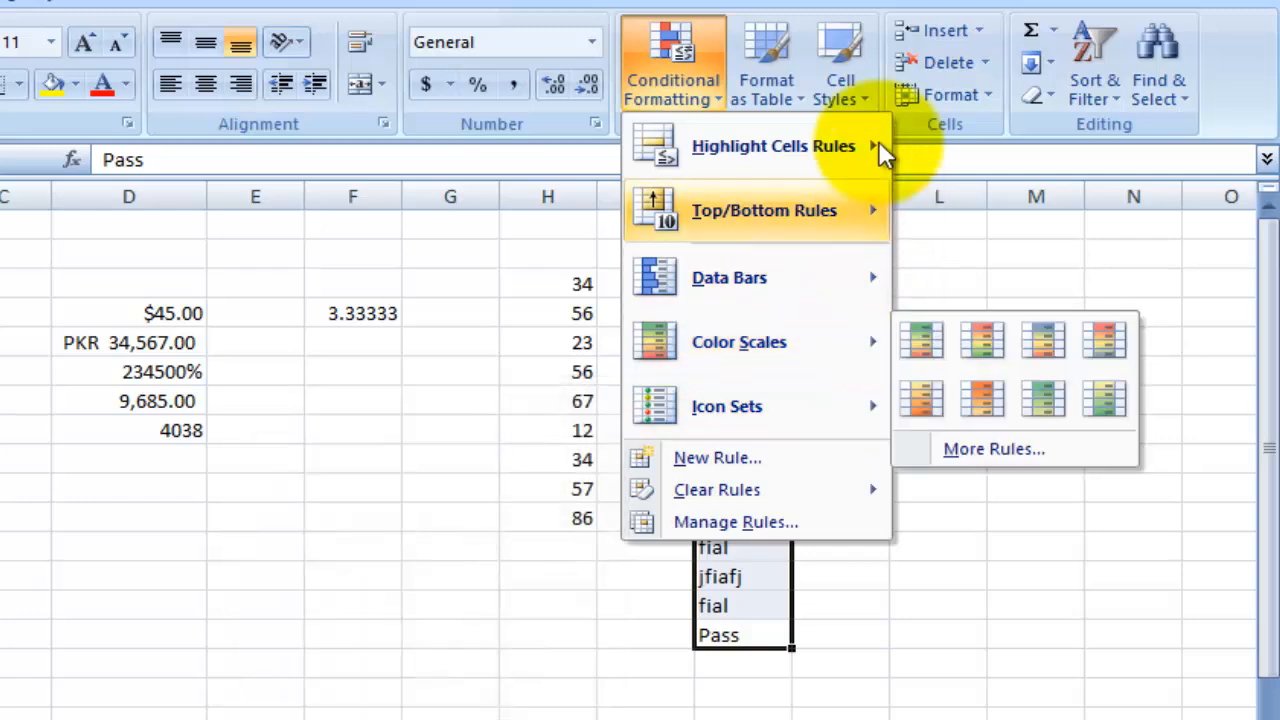
pyautogui.moveTo(884, 148)
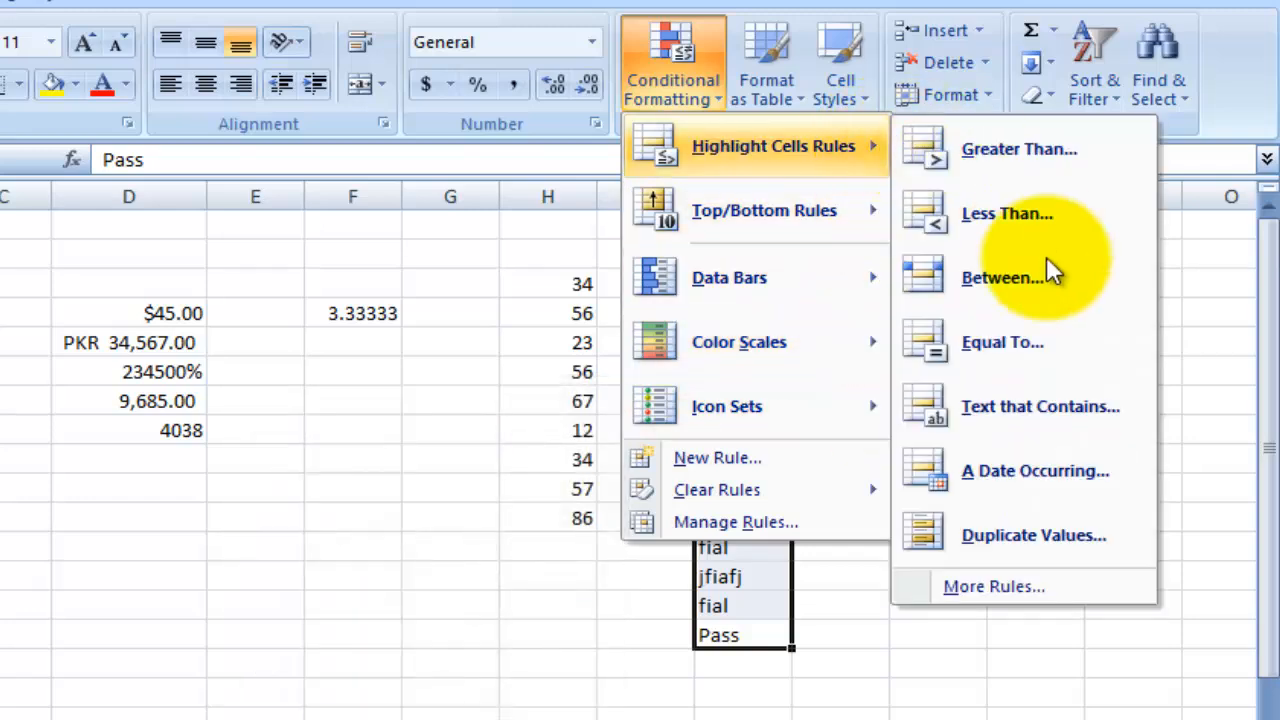
pyautogui.click(1069, 410)
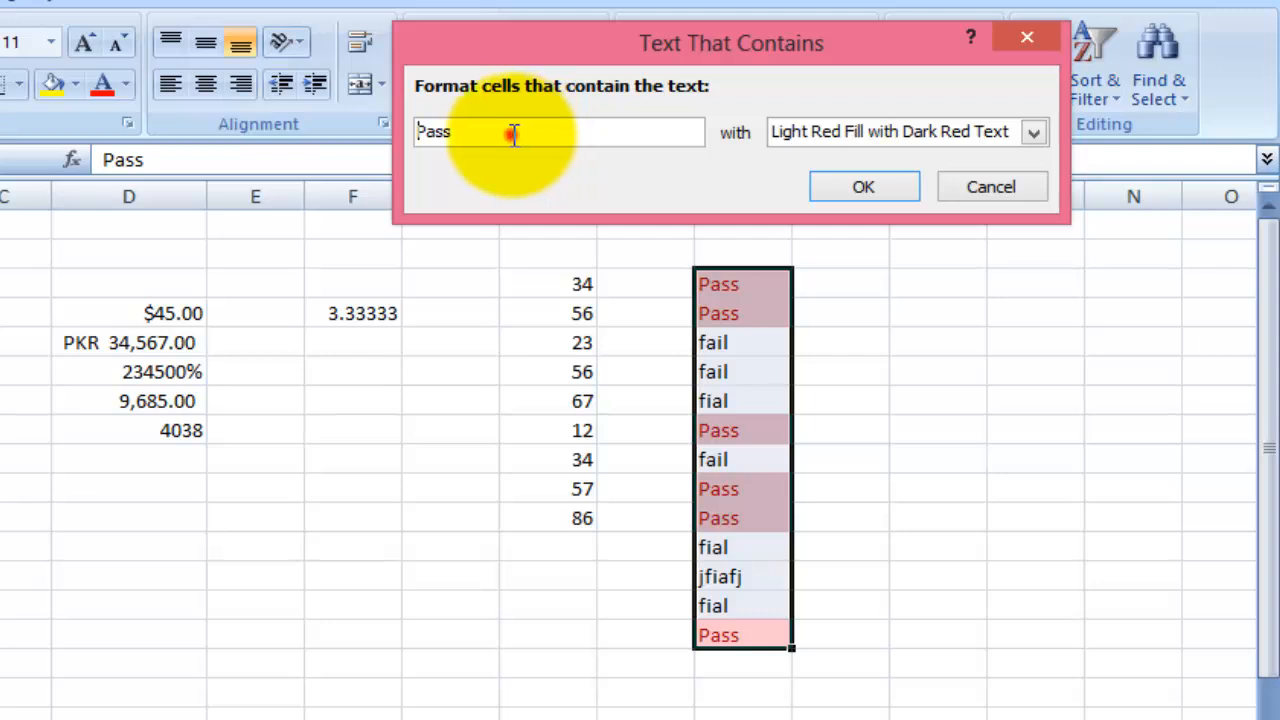
pyautogui.moveTo(512, 133); pyautogui.dragTo(403, 133)
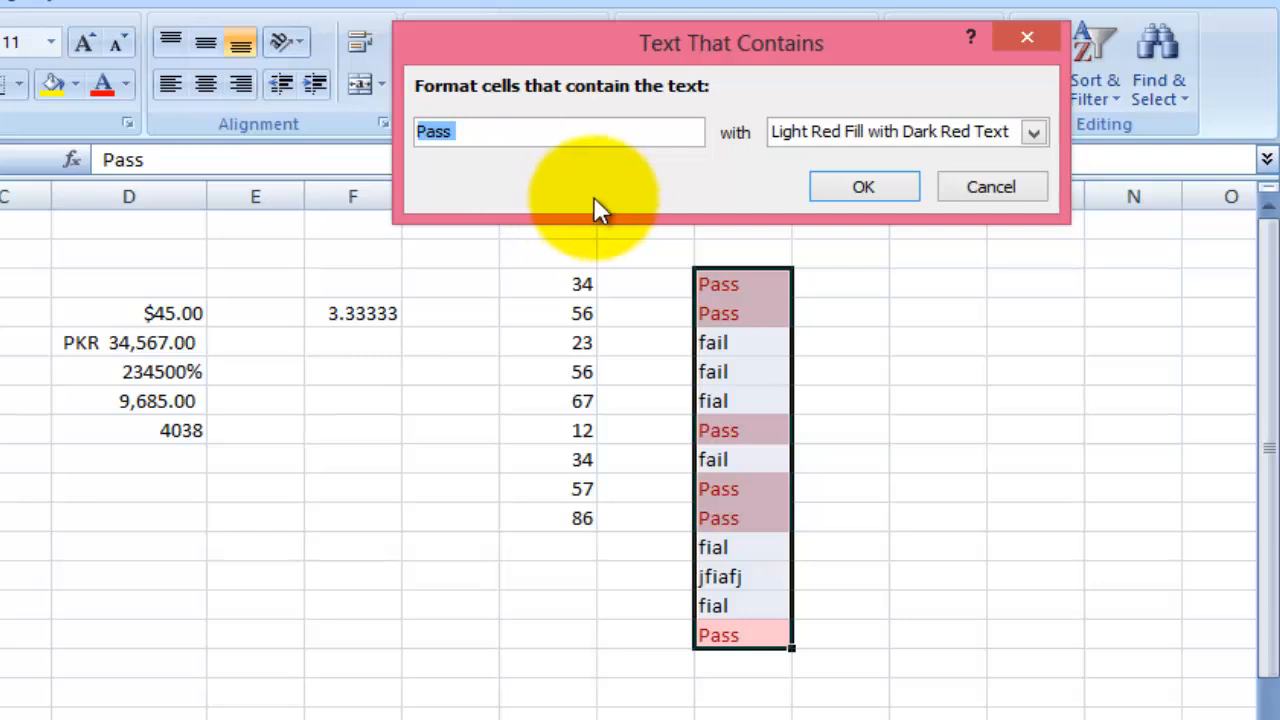
pyautogui.click(863, 129)
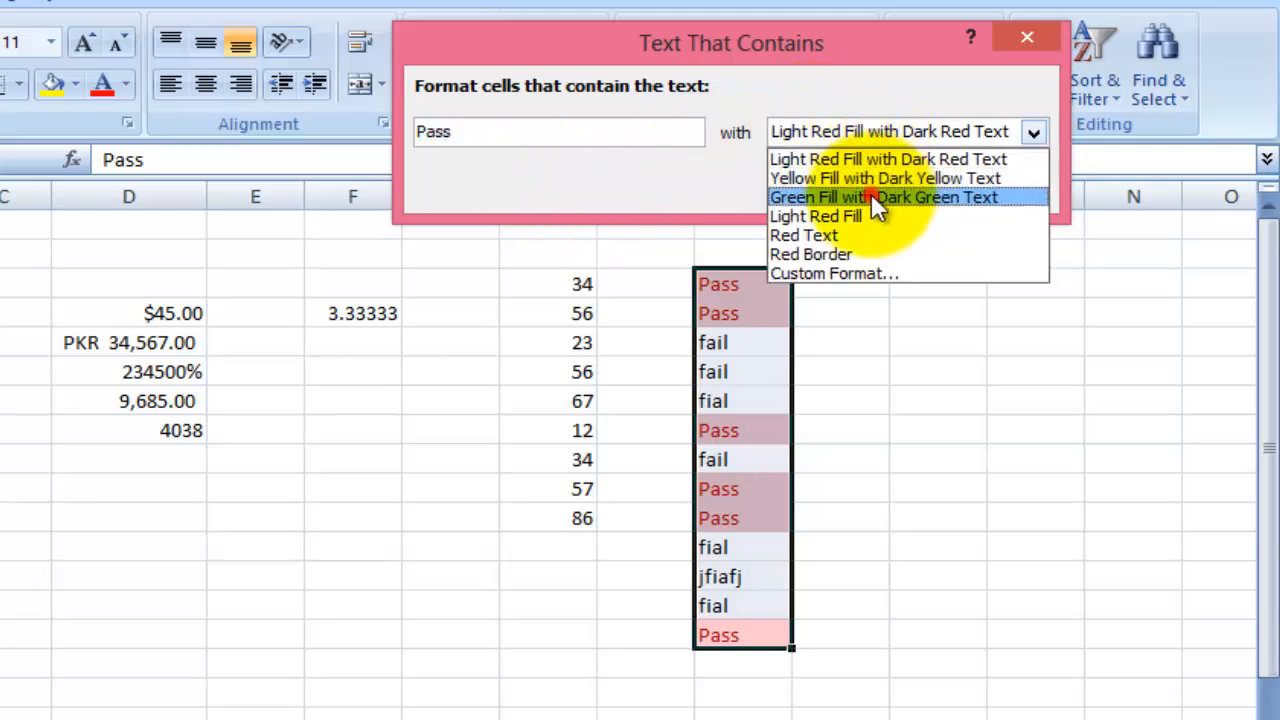
pyautogui.click(871, 197)
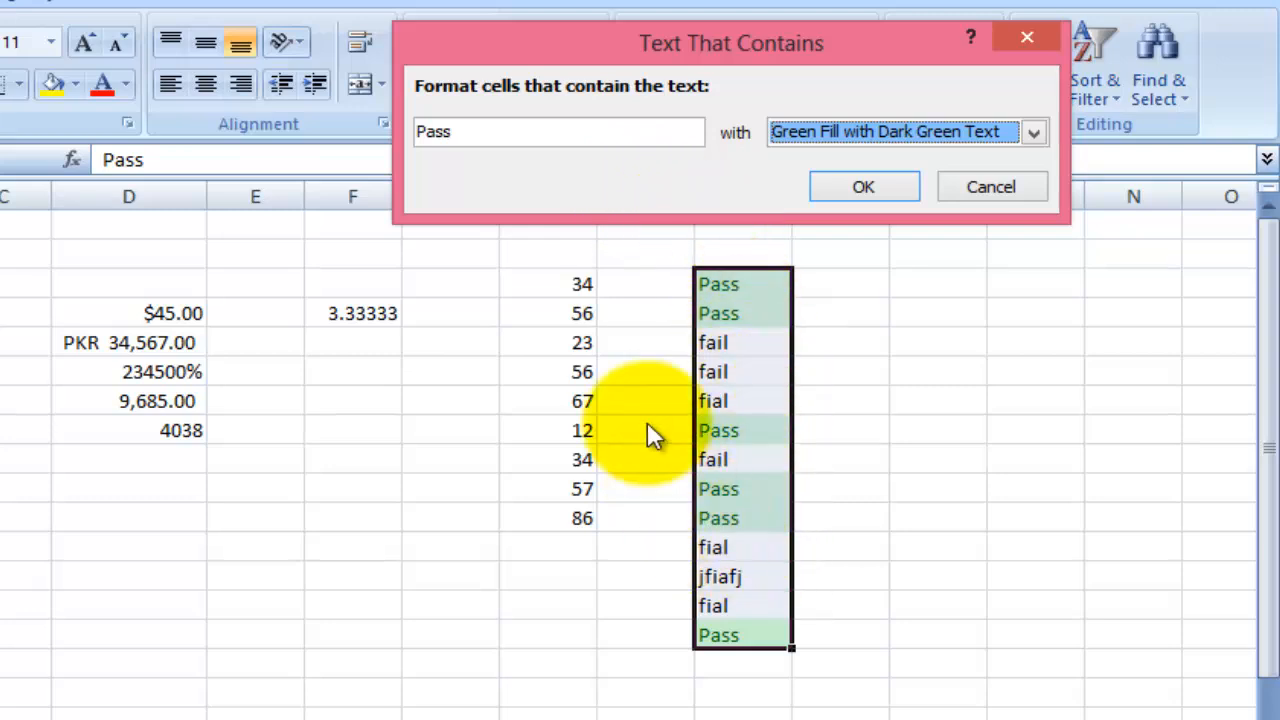
pyautogui.click(890, 180)
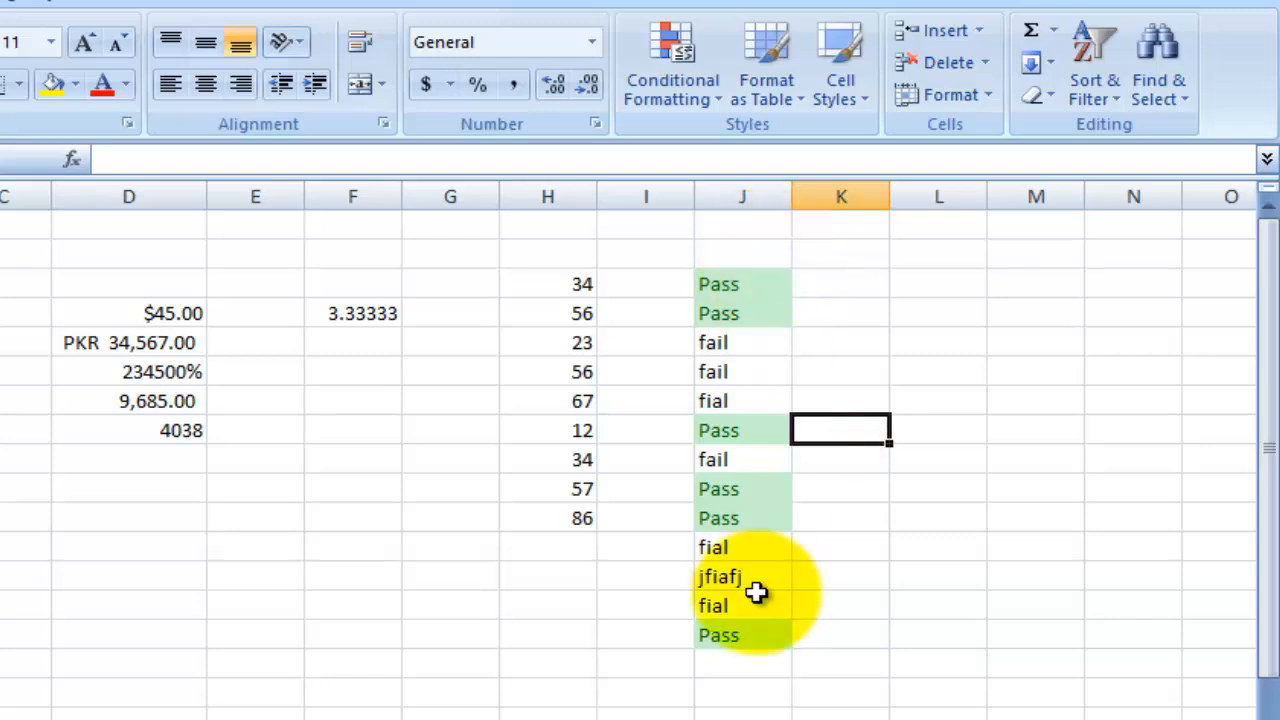
# Add a Text that Contains rule to J3:J15 that formats fail with Light Red Fill with Dark Red Text.
pyautogui.moveTo(751, 637); pyautogui.dragTo(763, 303)
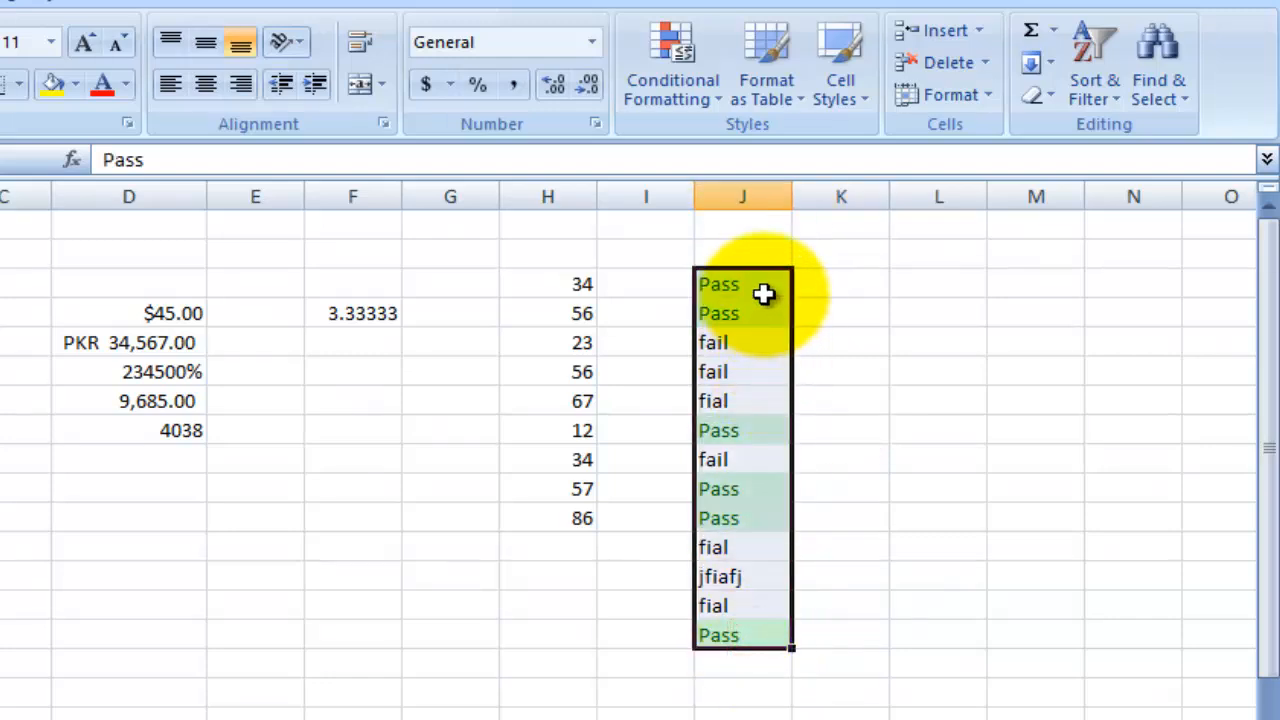
pyautogui.click(693, 100)
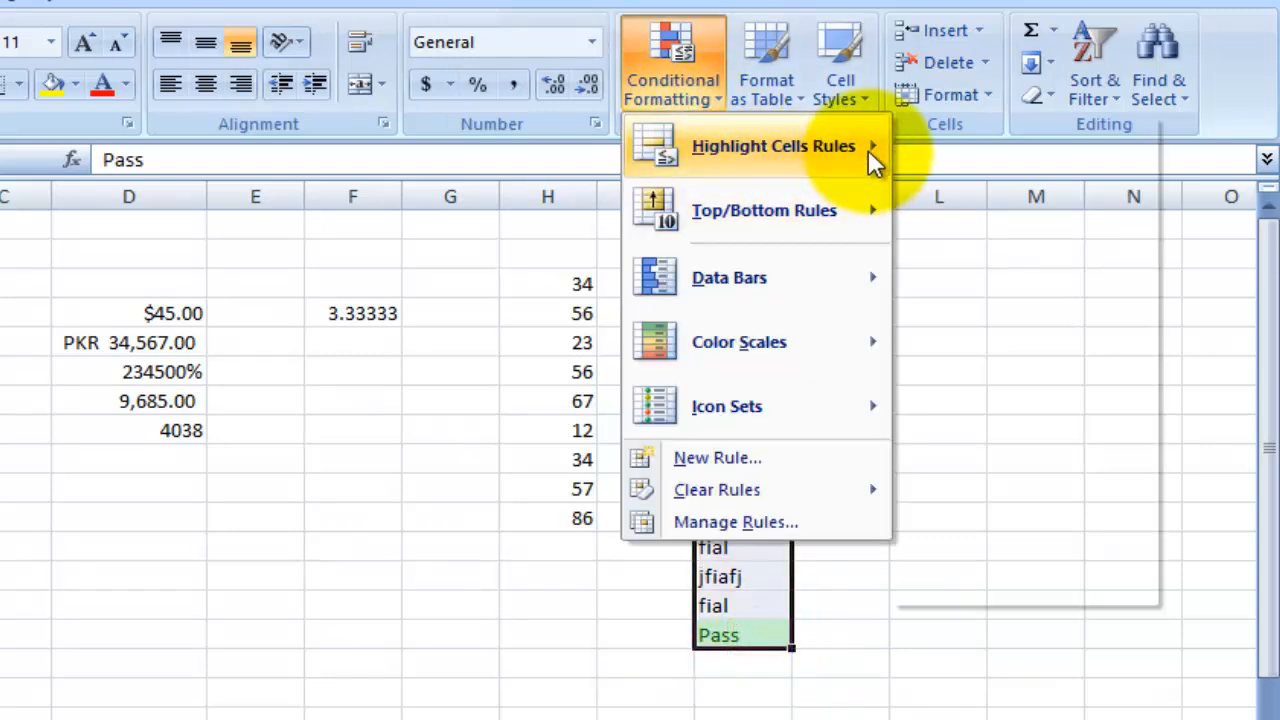
pyautogui.moveTo(874, 160)
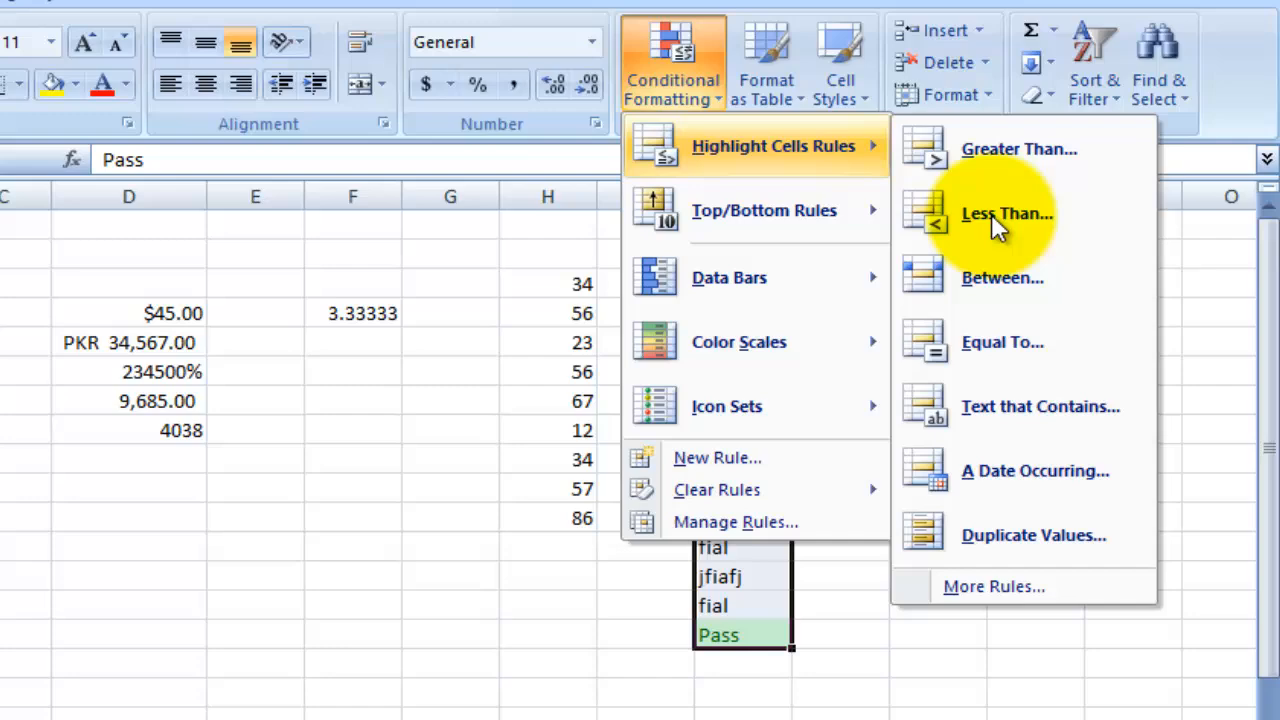
pyautogui.click(1016, 410)
pyautogui.click(495, 133)
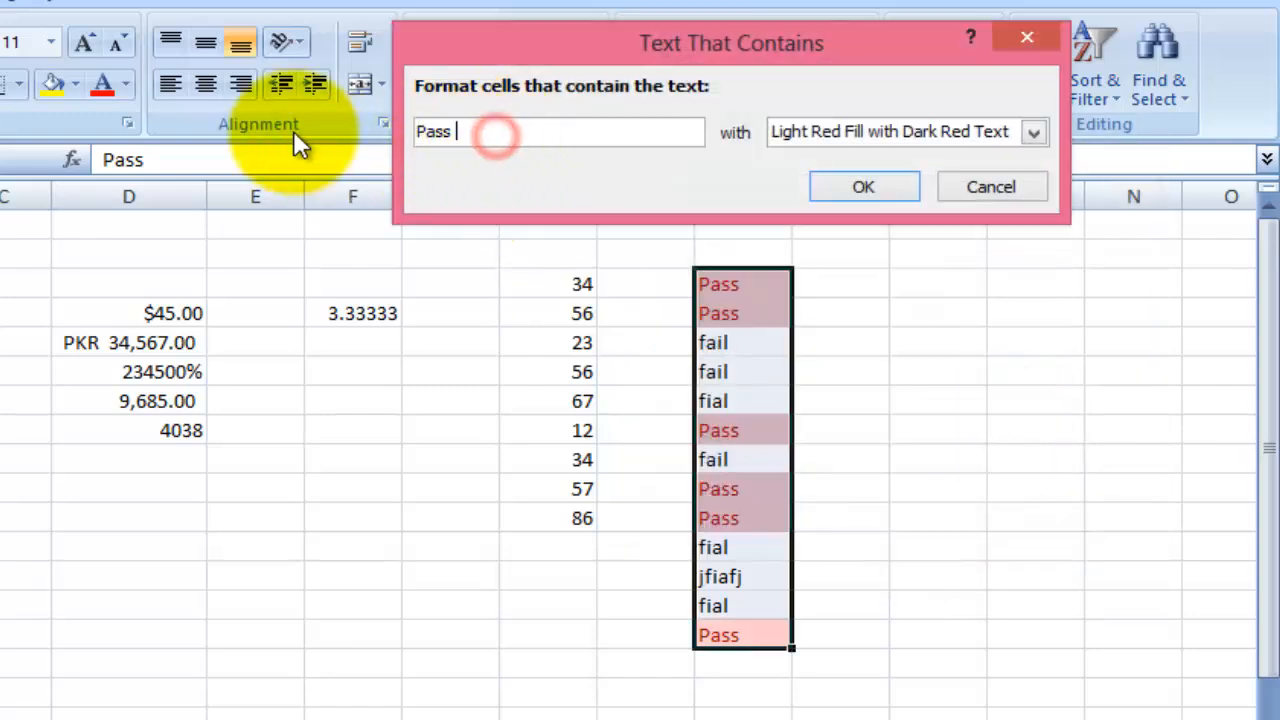
pyautogui.write('fail')
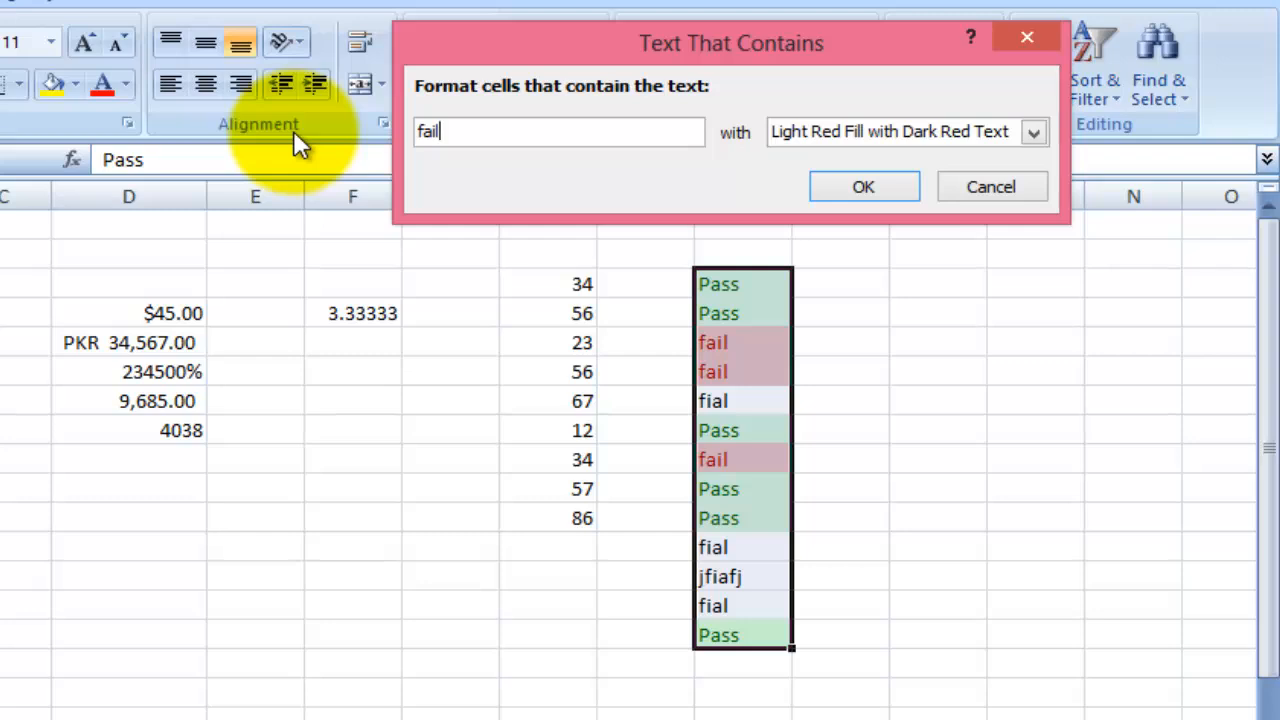
pyautogui.click(875, 133)
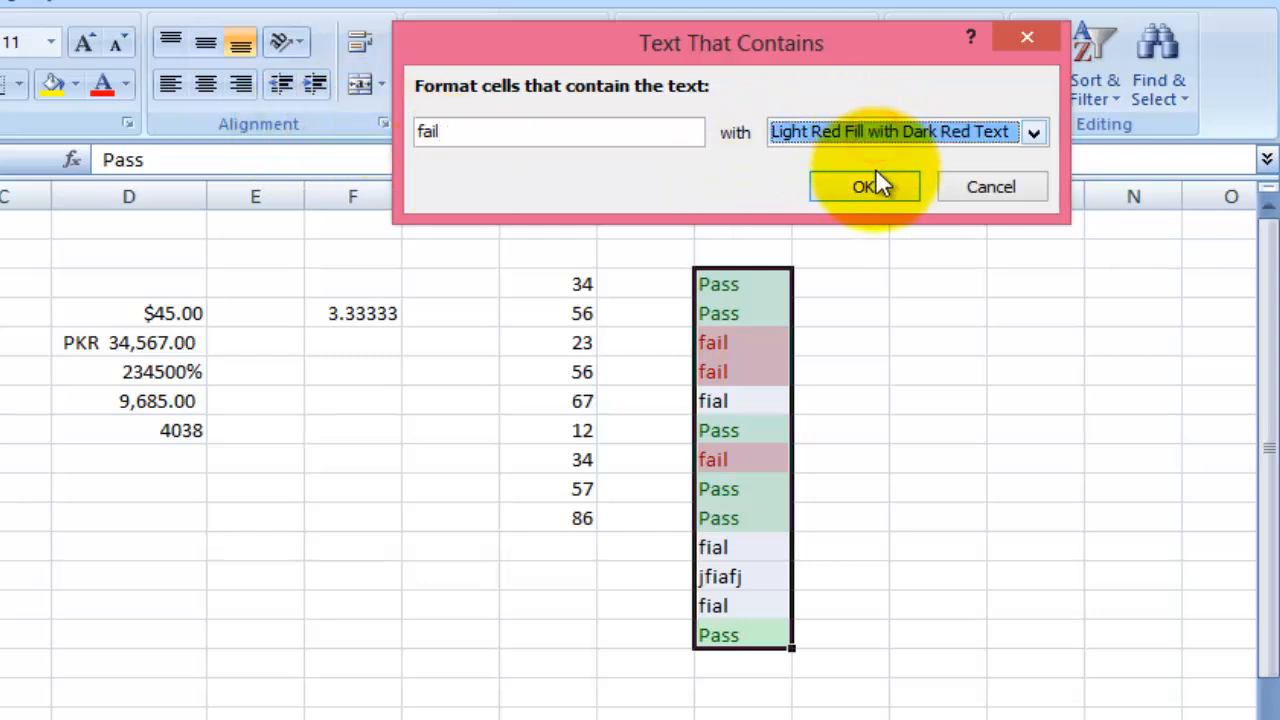
pyautogui.click(866, 186)
pyautogui.click(887, 398)
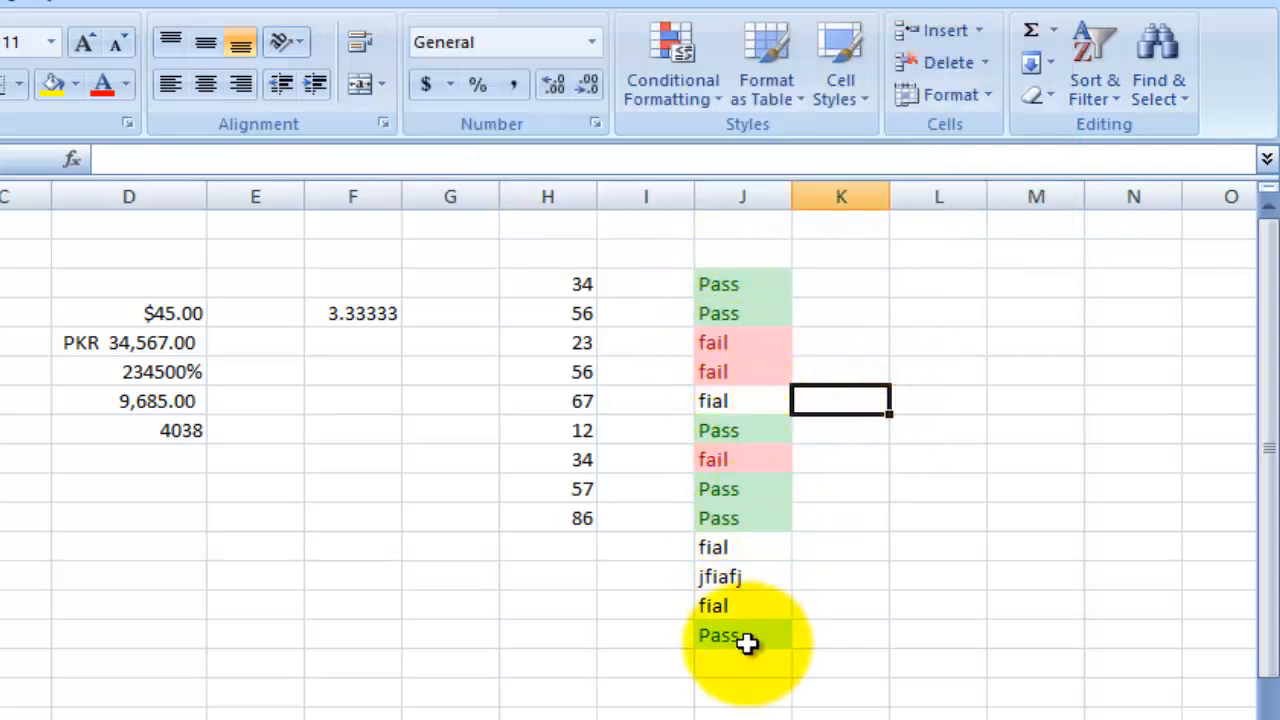
# Correct the misspelled fial entries in J7, J12 and J14 to fail.
pyautogui.click(760, 404)
pyautogui.write('fail')
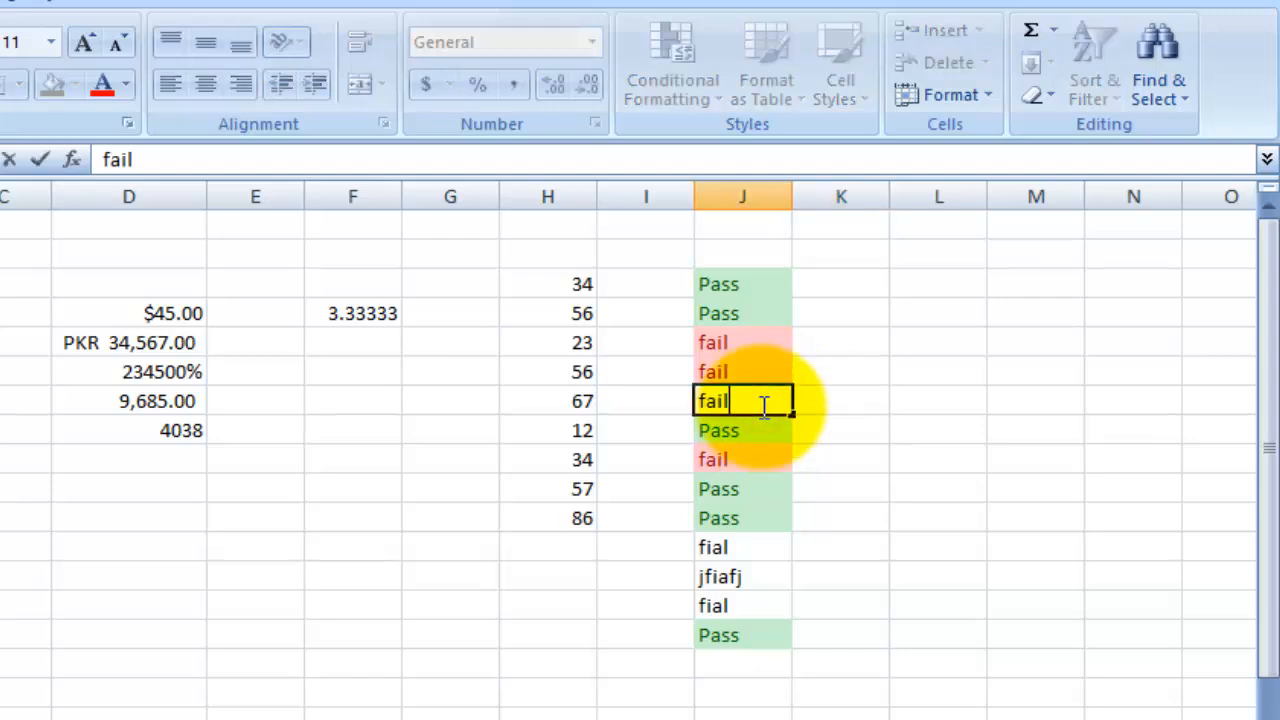
pyautogui.press('Return')
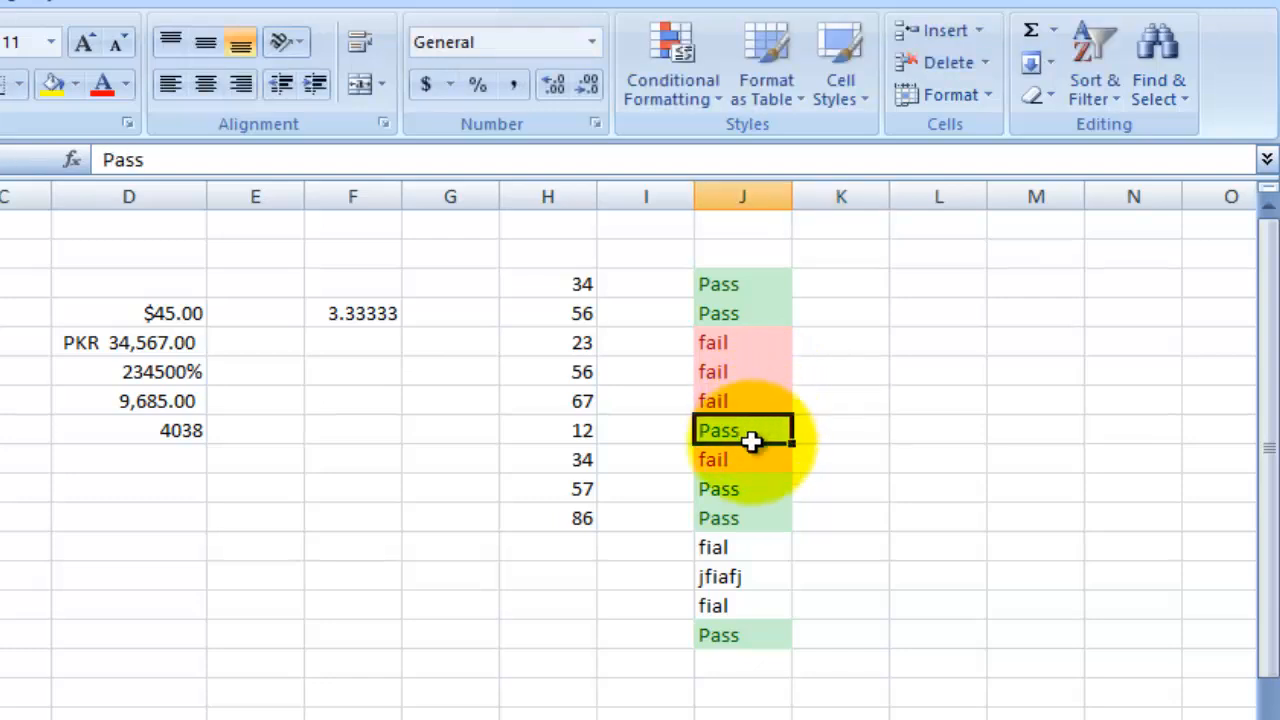
pyautogui.click(735, 546)
pyautogui.write('fa')
pyautogui.write('jfiafj')
pyautogui.press('Return')
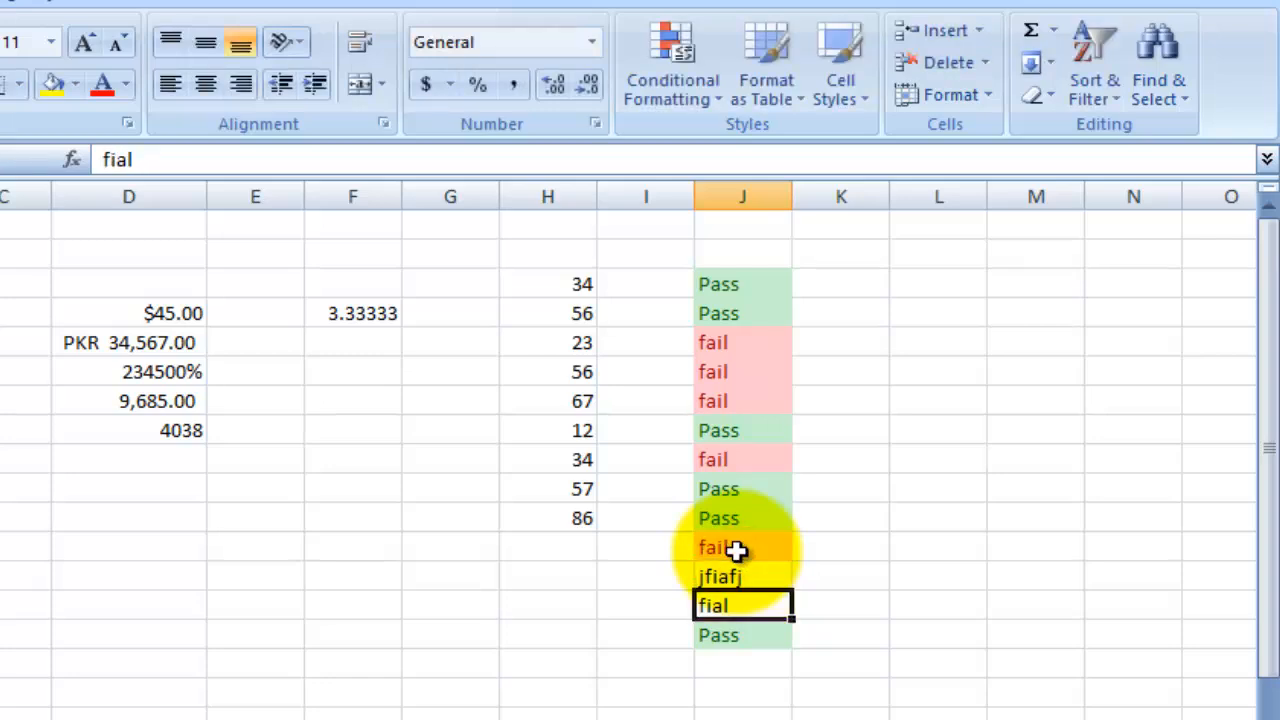
pyautogui.press('Return')
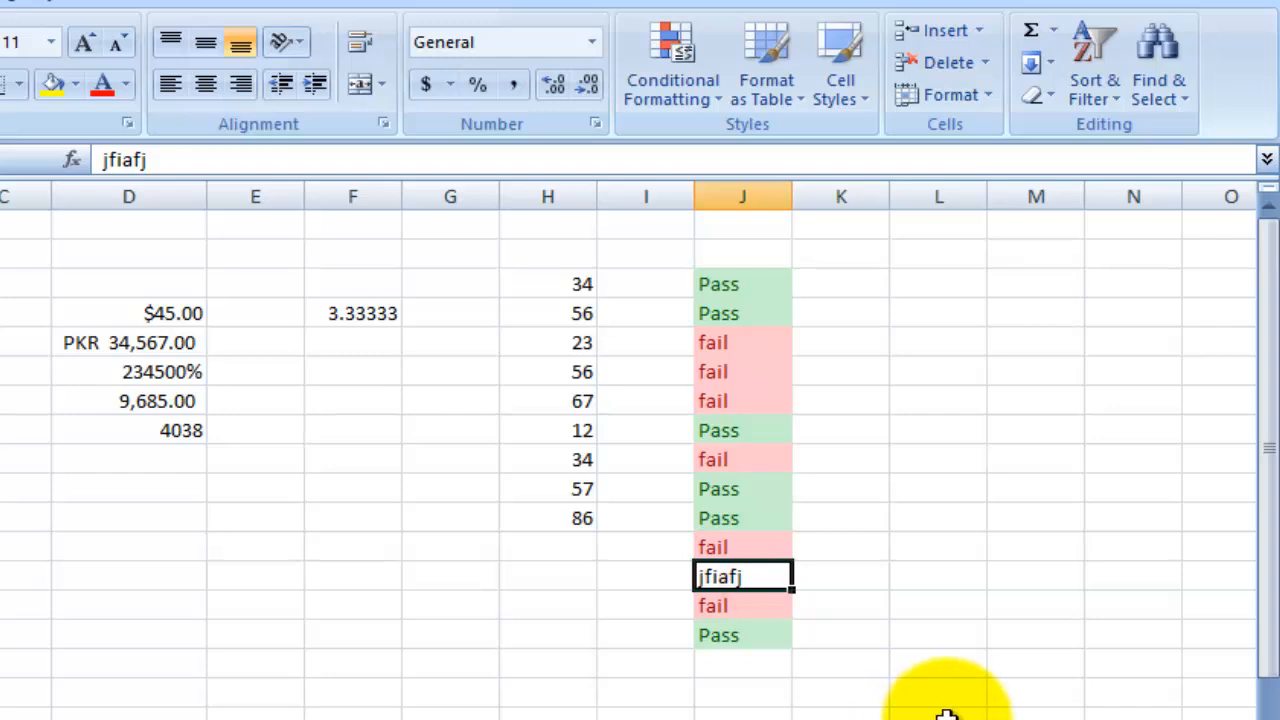
pyautogui.click(932, 663)
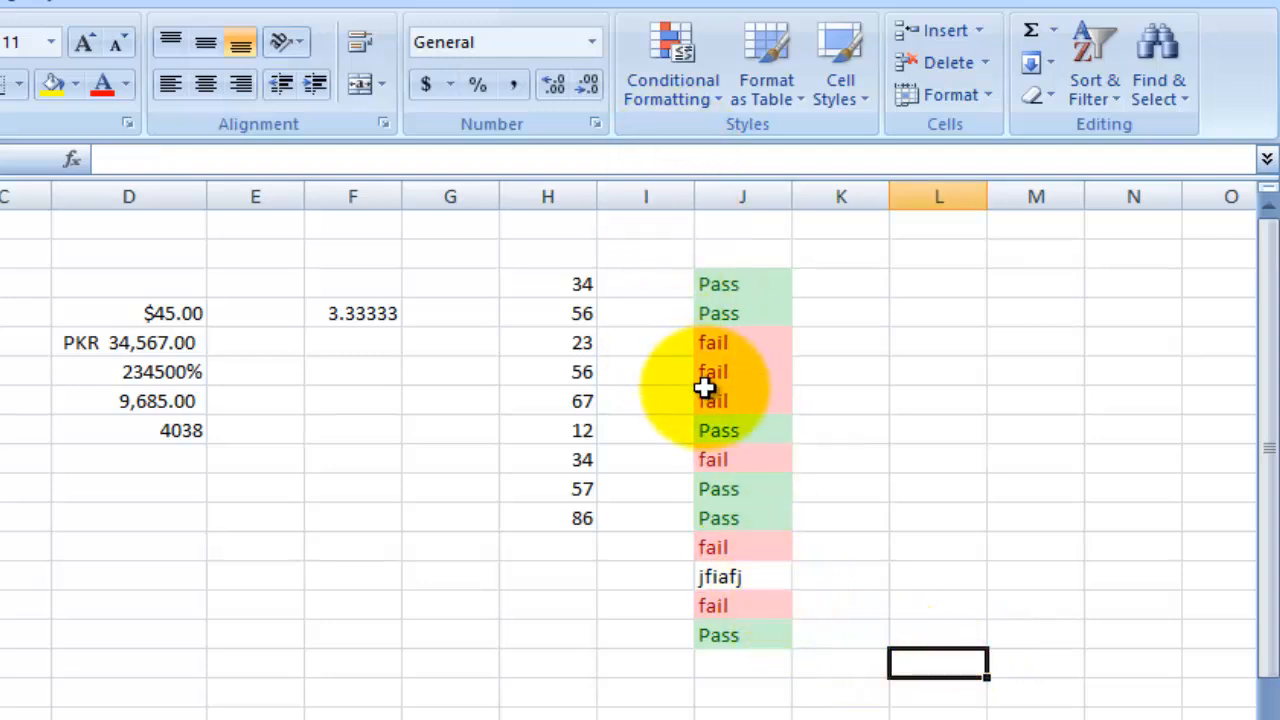
# Replace the jfiafj entry in J13 with Pass.
pyautogui.click(762, 572)
pyautogui.write('pass')
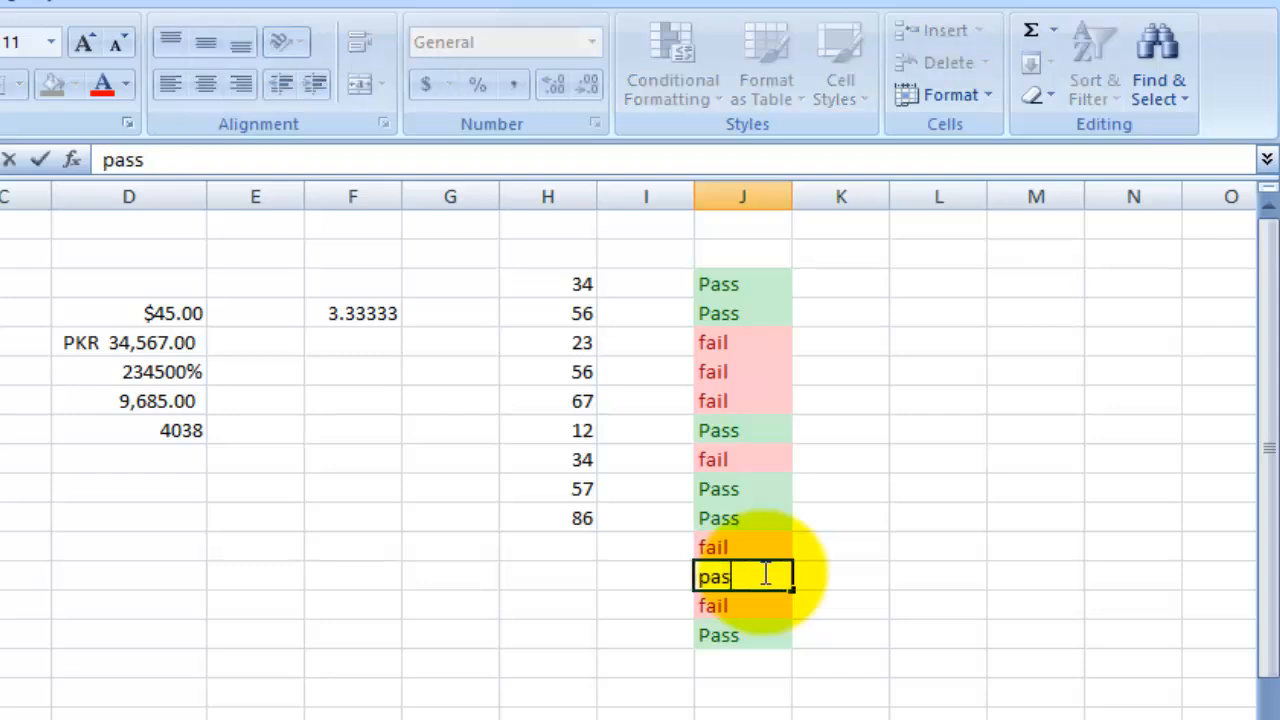
pyautogui.press('Return')
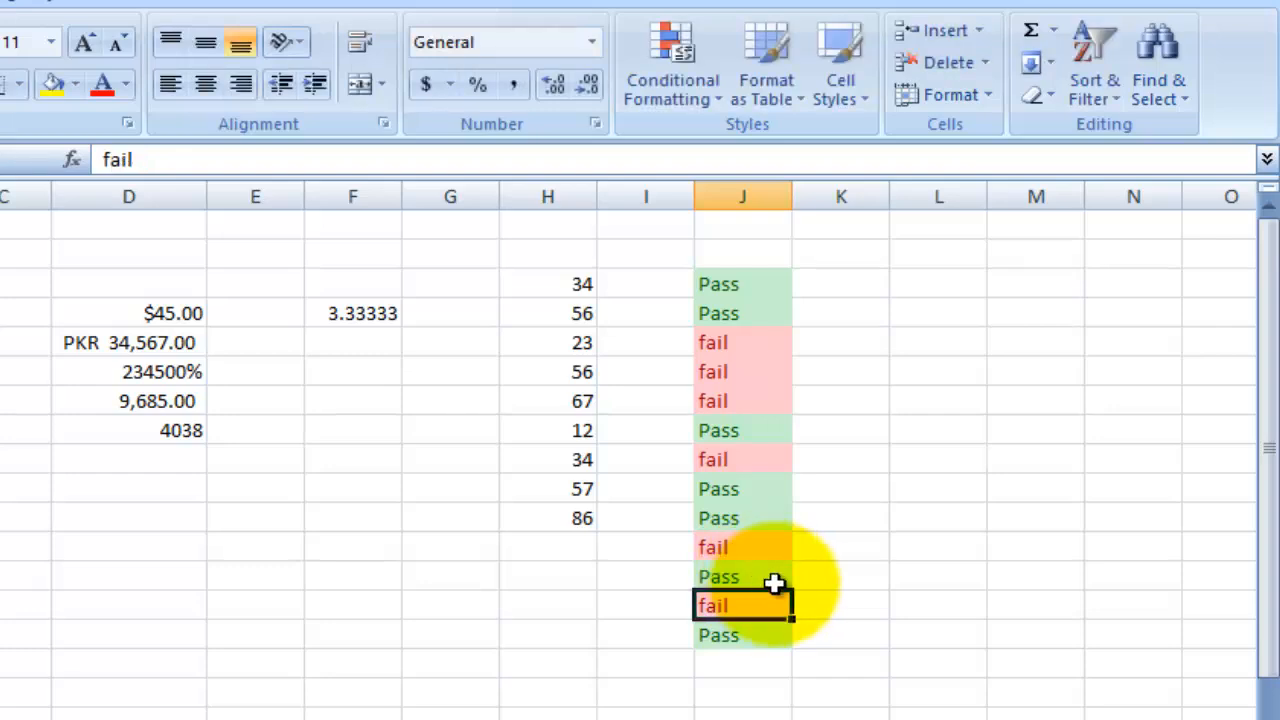
pyautogui.moveTo(751, 279); pyautogui.dragTo(784, 638)
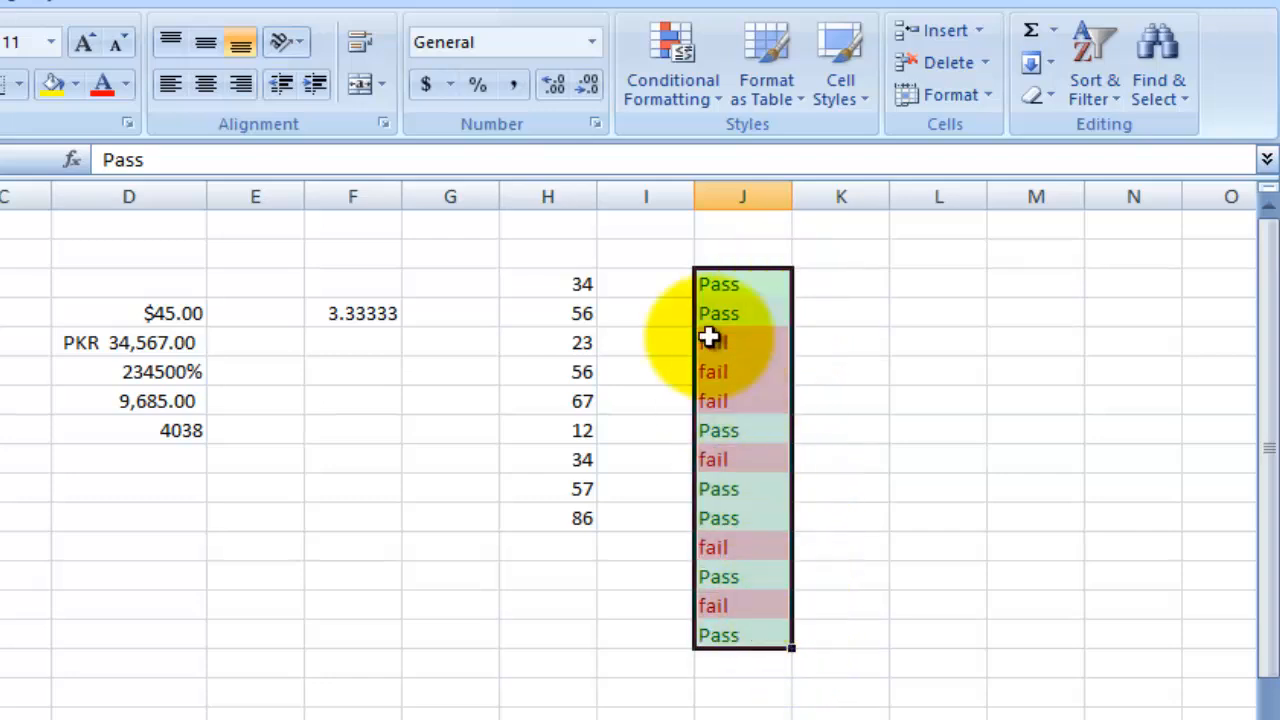
pyautogui.click(710, 103)
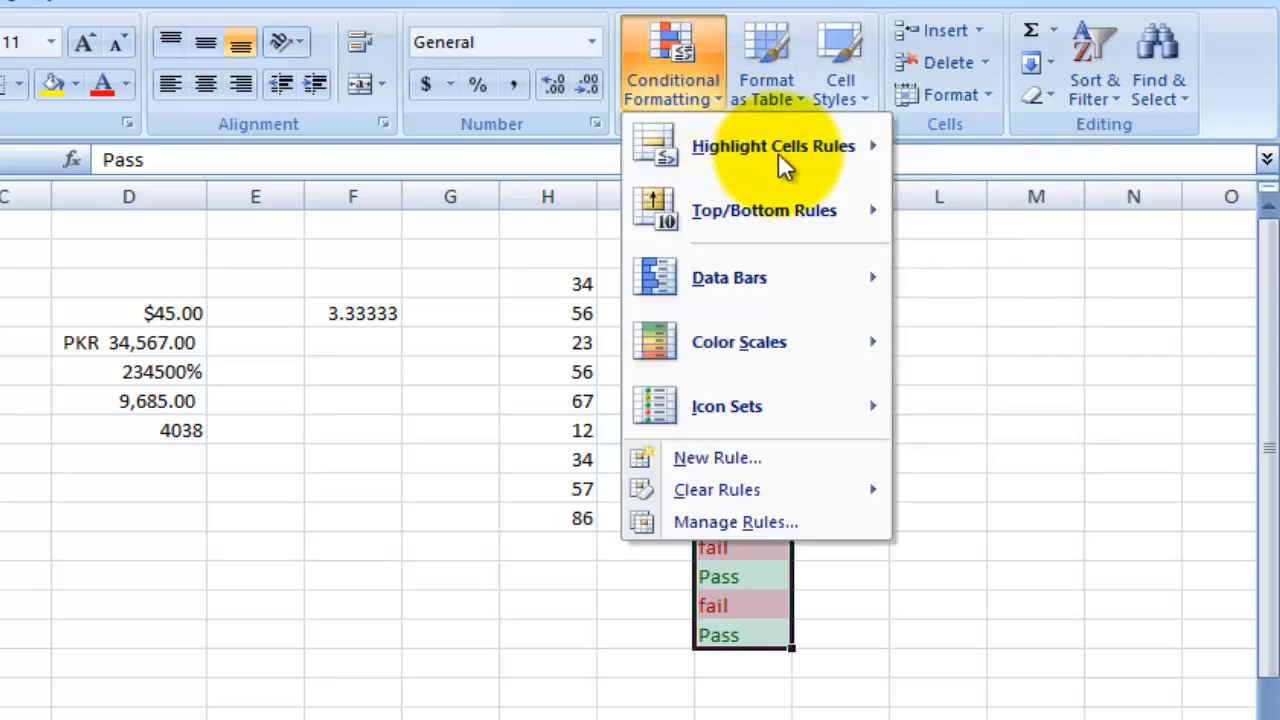
pyautogui.moveTo(850, 205)
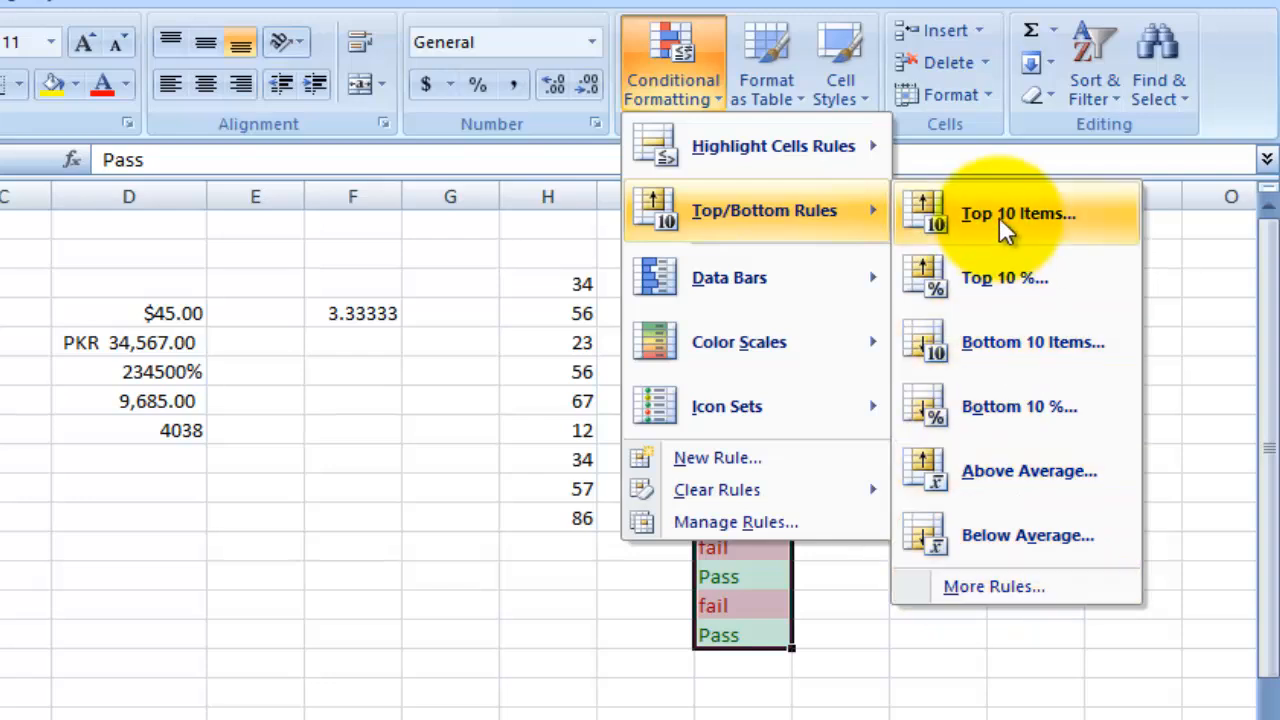
pyautogui.click(326, 505)
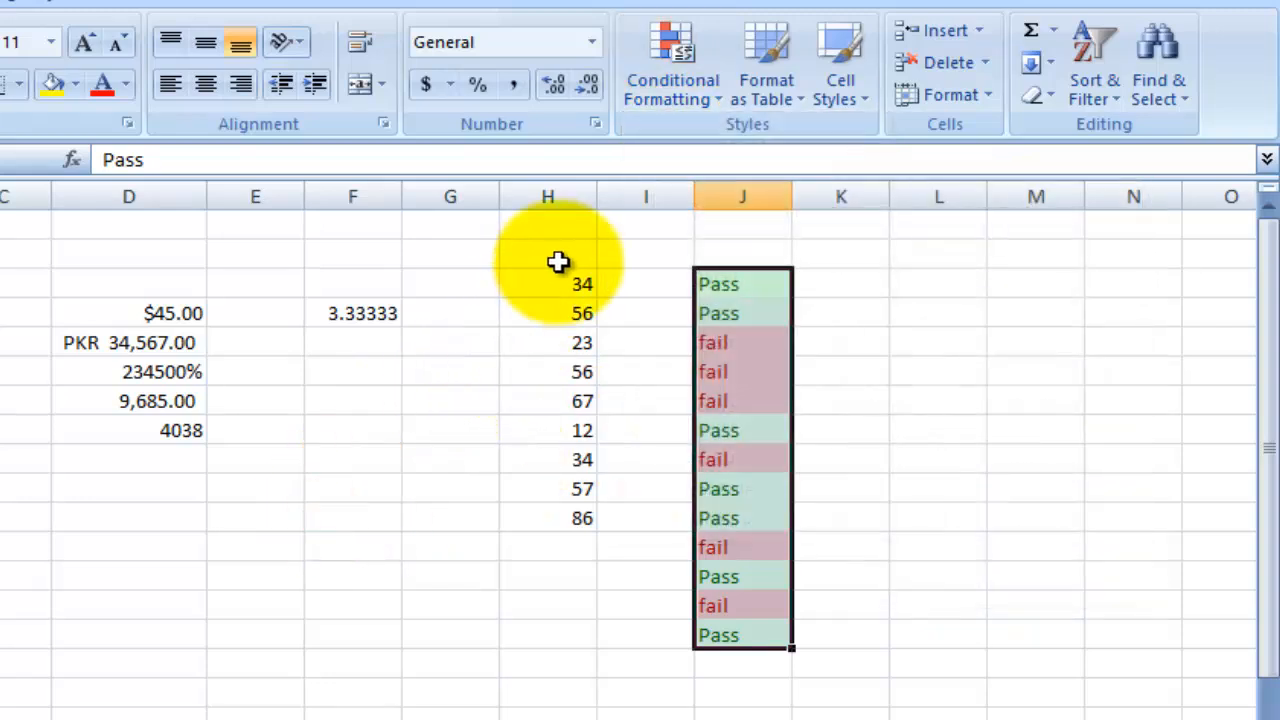
# Preview a Top 10 Items rule on H3:H11 with the rank set to 4, and discard it.
pyautogui.moveTo(557, 284); pyautogui.dragTo(552, 518)
pyautogui.click(708, 104)
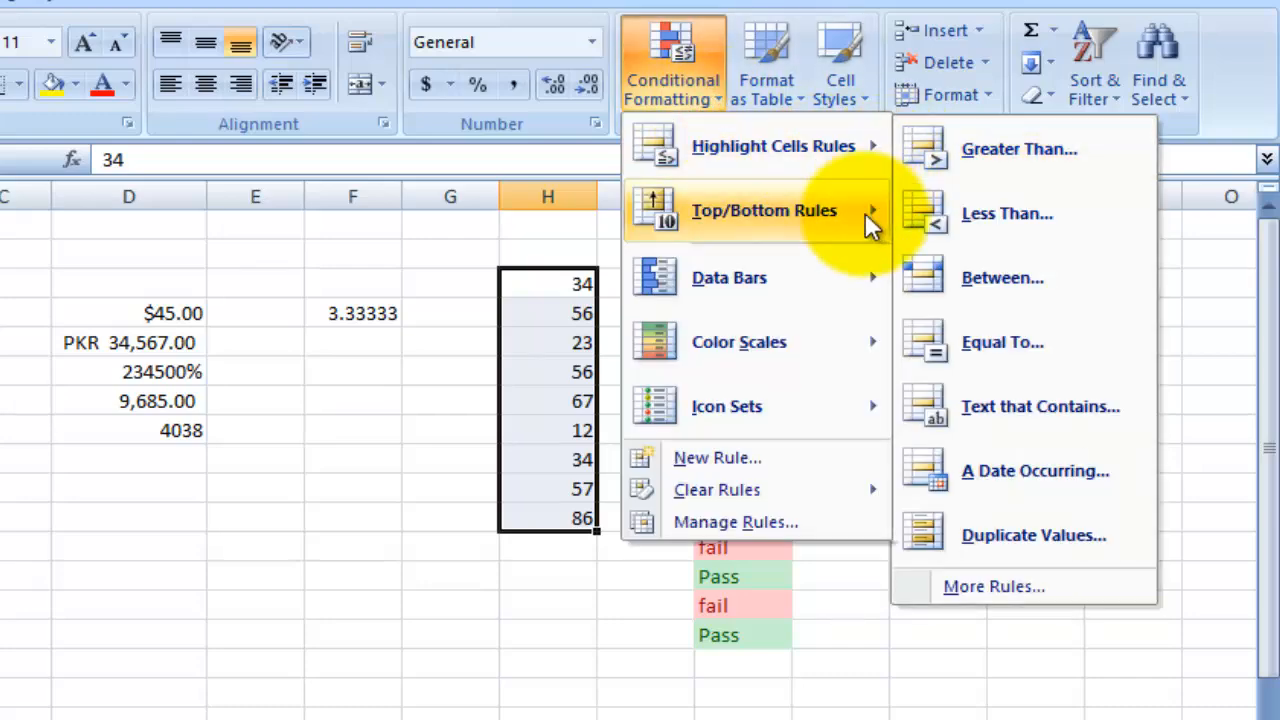
pyautogui.moveTo(870, 225)
pyautogui.click(970, 226)
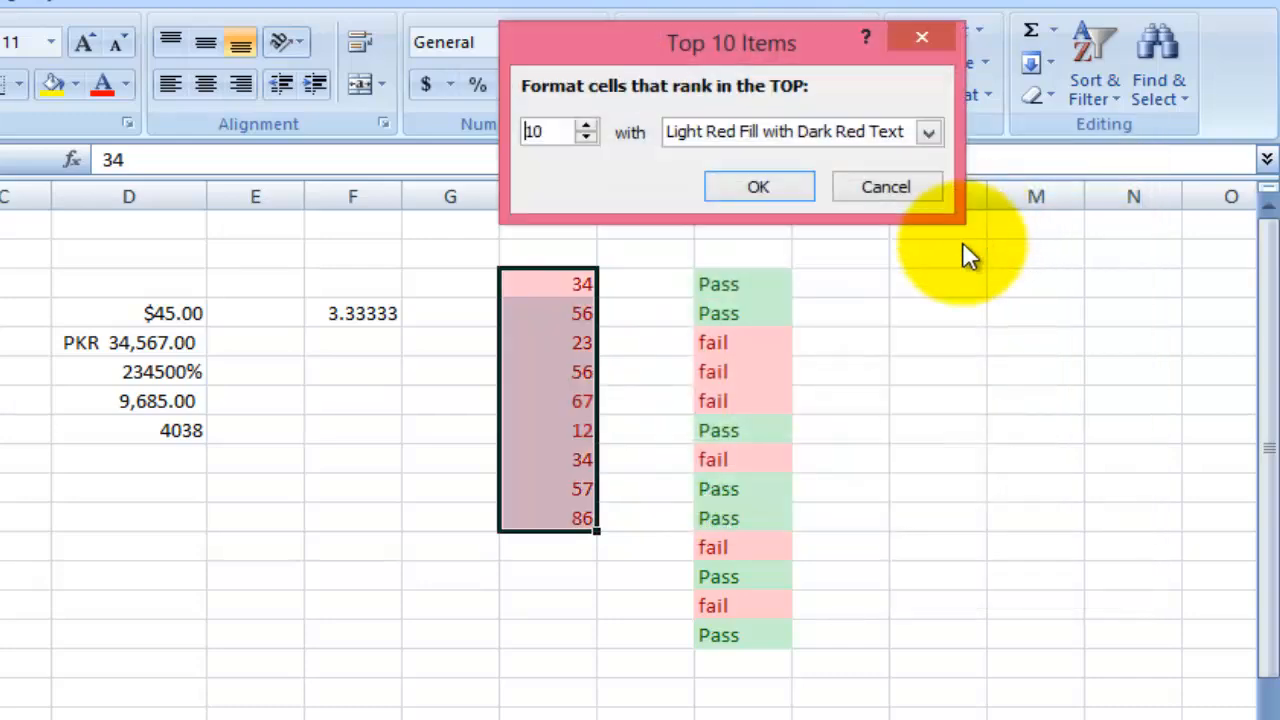
pyautogui.doubleClick(537, 133)
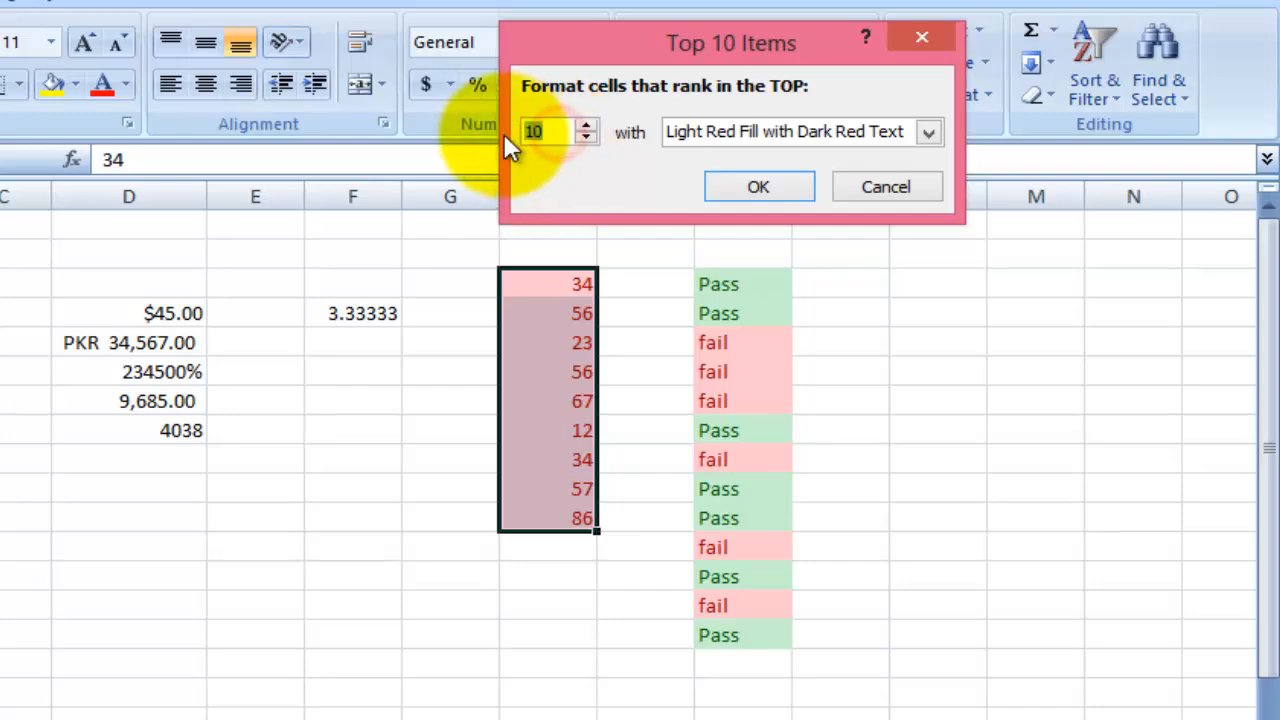
pyautogui.write('4')
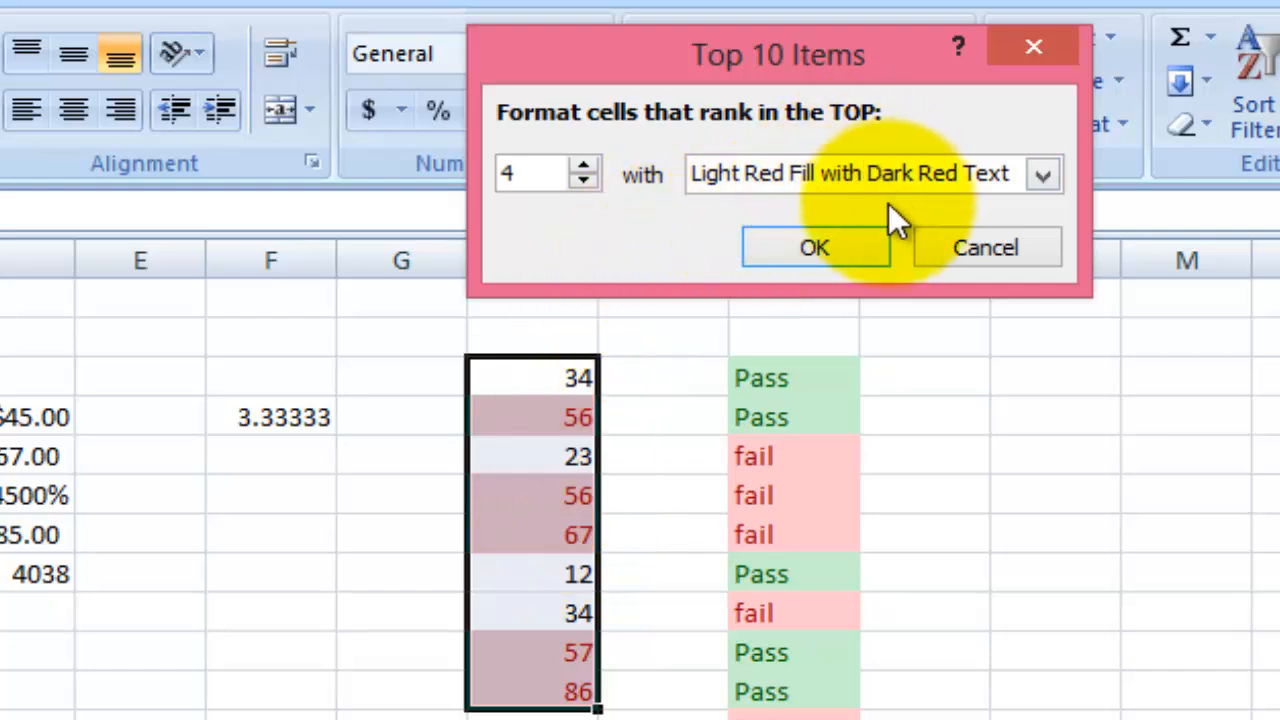
pyautogui.click(990, 245)
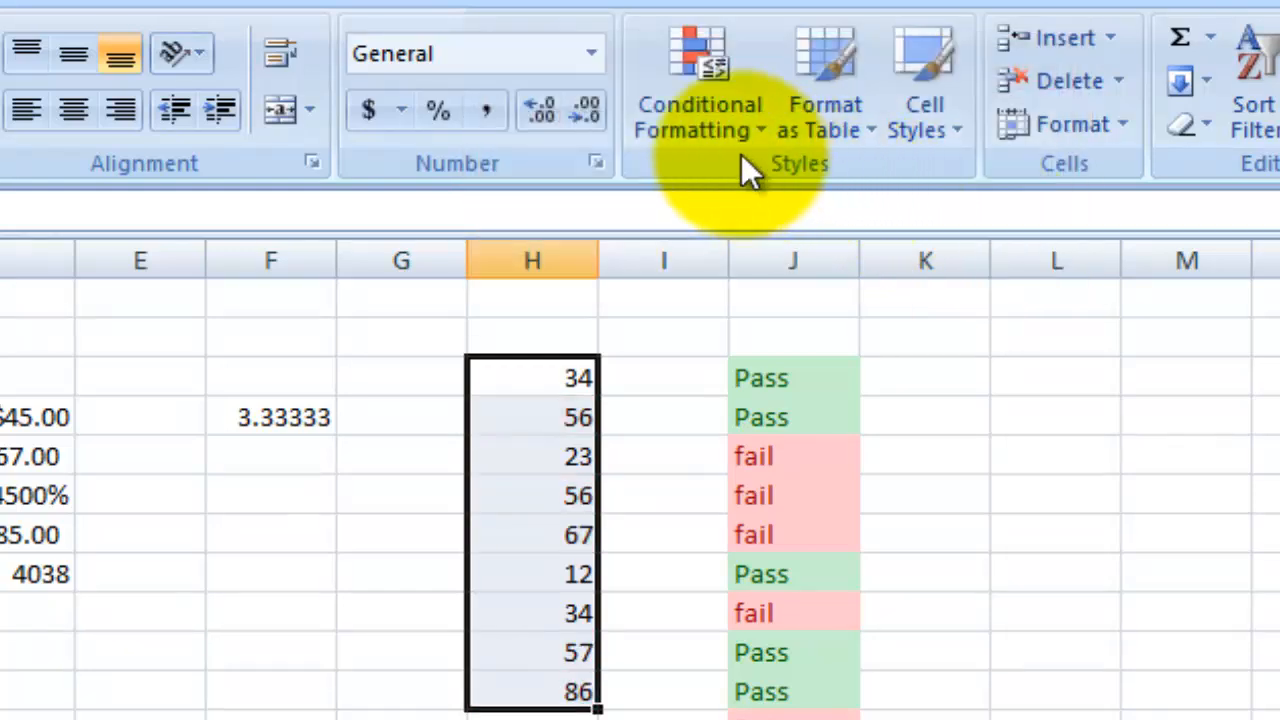
# Apply blue data bars to the numbers in H3:H11.
pyautogui.click(714, 122)
pyautogui.moveTo(957, 294)
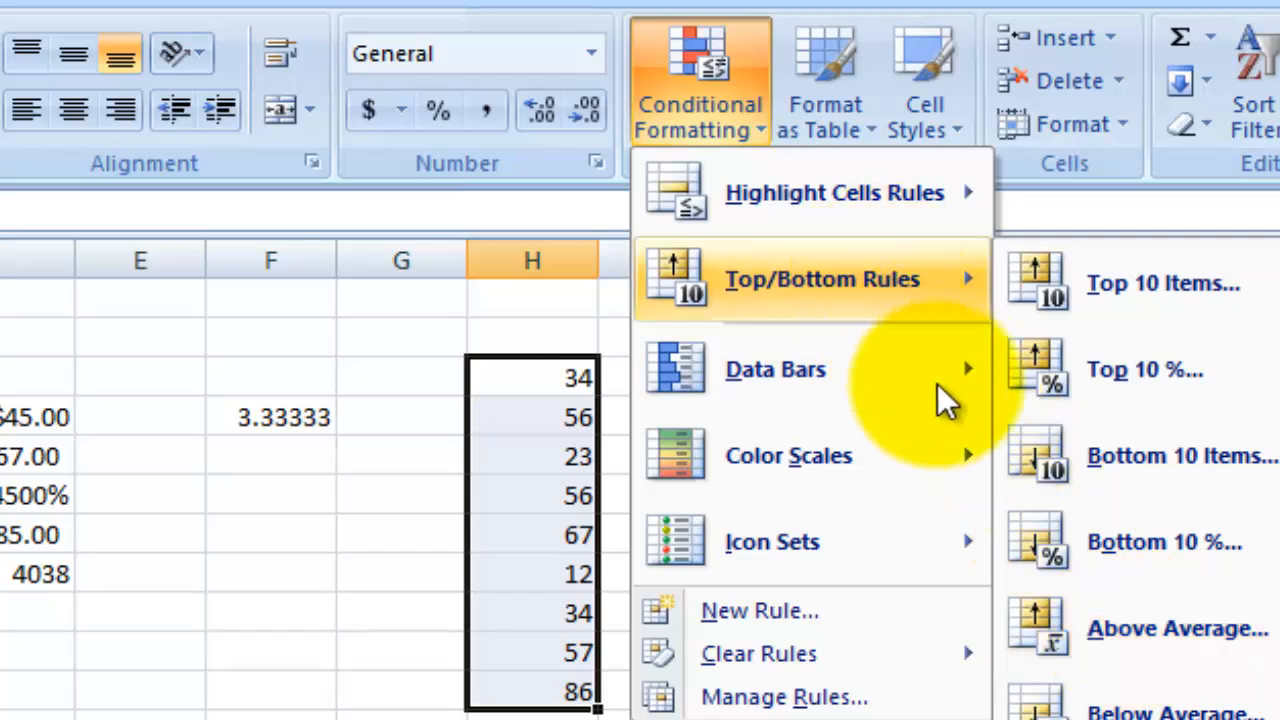
pyautogui.moveTo(945, 403)
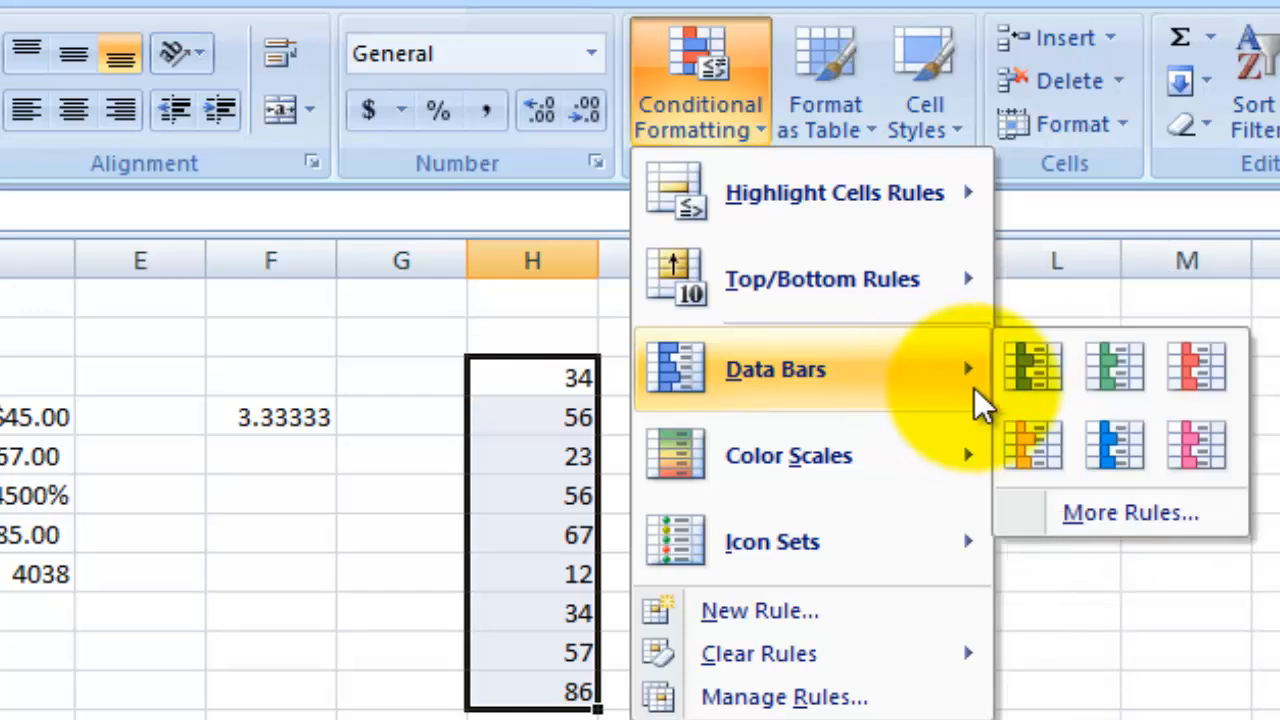
pyautogui.click(1027, 385)
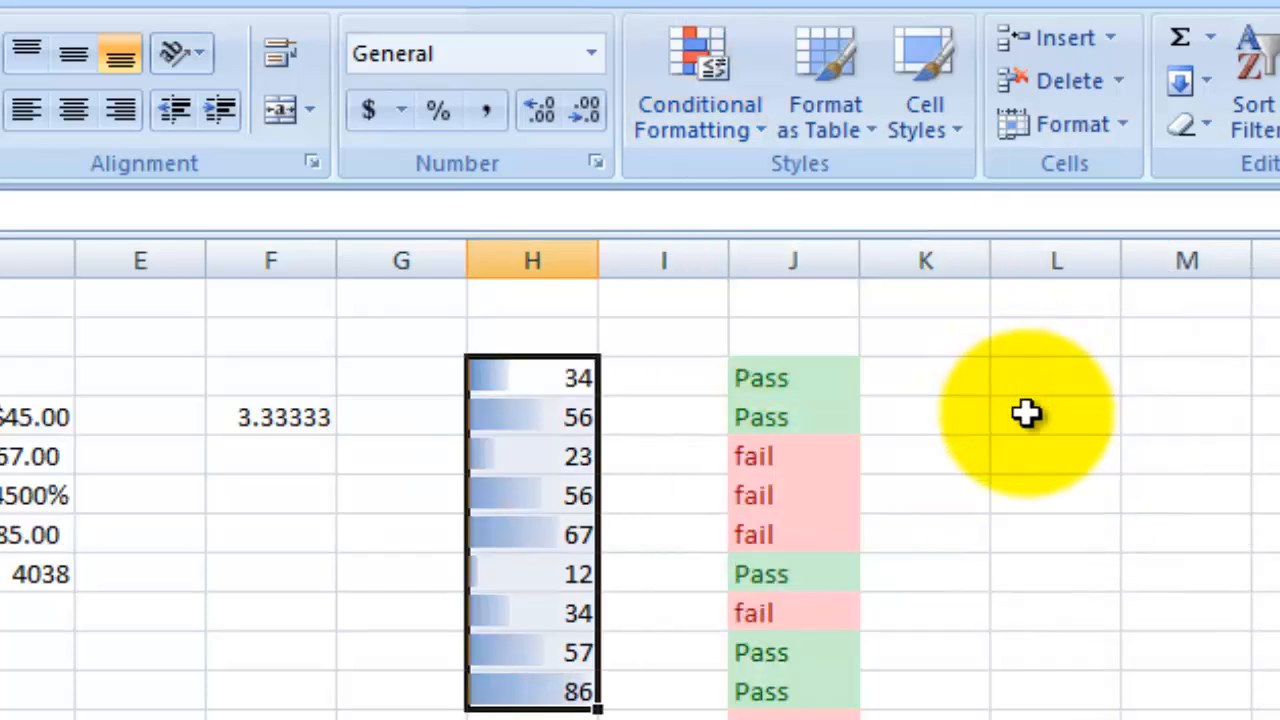
pyautogui.click(1027, 465)
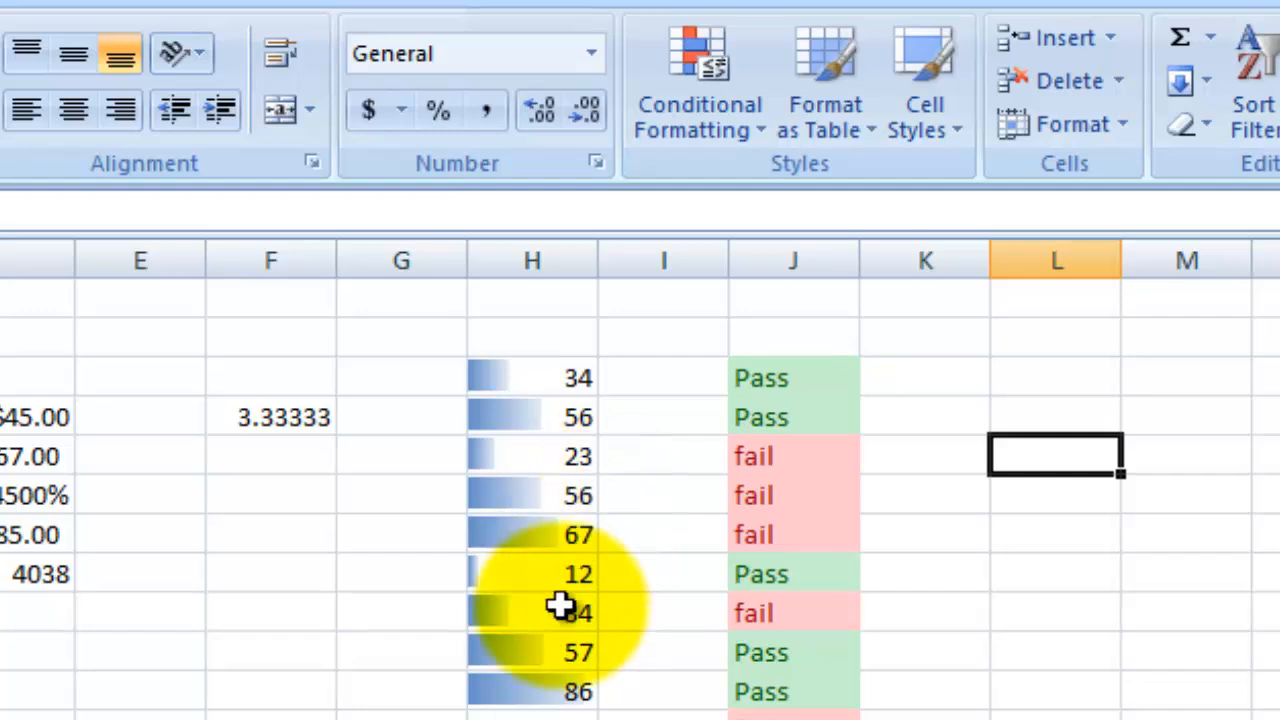
# Add a green-yellow-red color scale to H3:H11 on top of the data bars.
pyautogui.moveTo(498, 698); pyautogui.dragTo(526, 378)
pyautogui.click(749, 124)
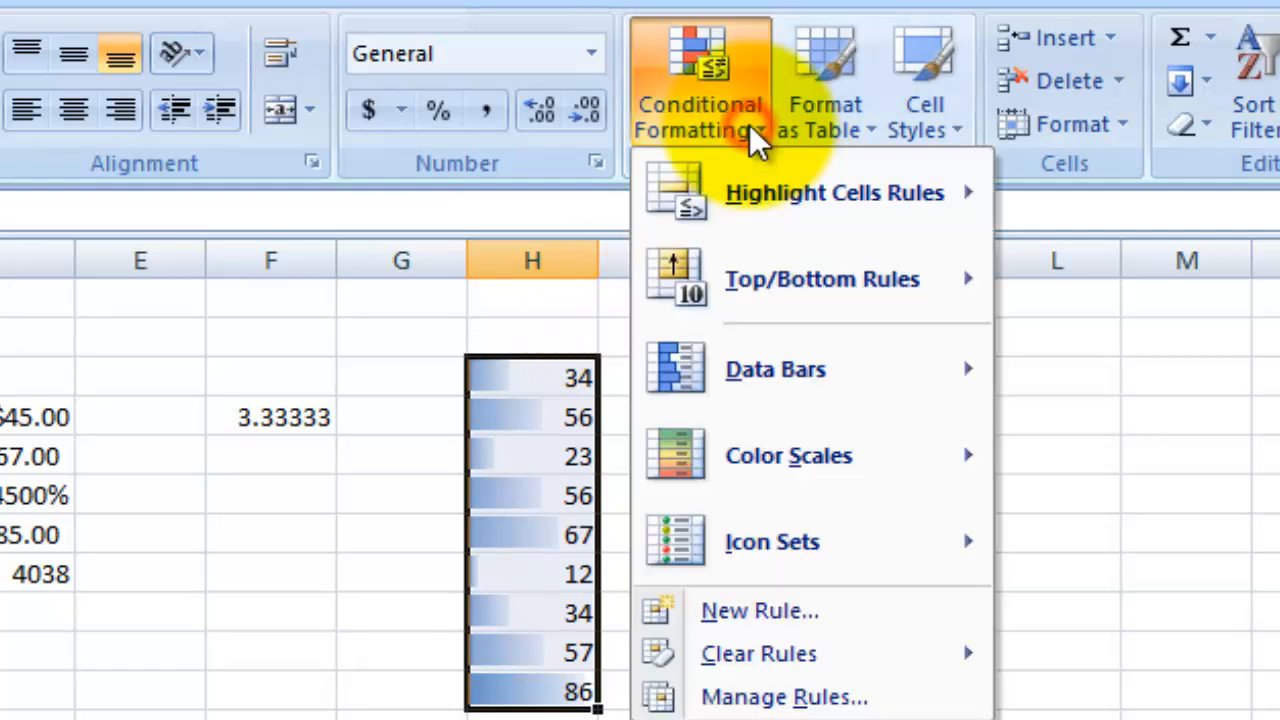
pyautogui.moveTo(909, 366)
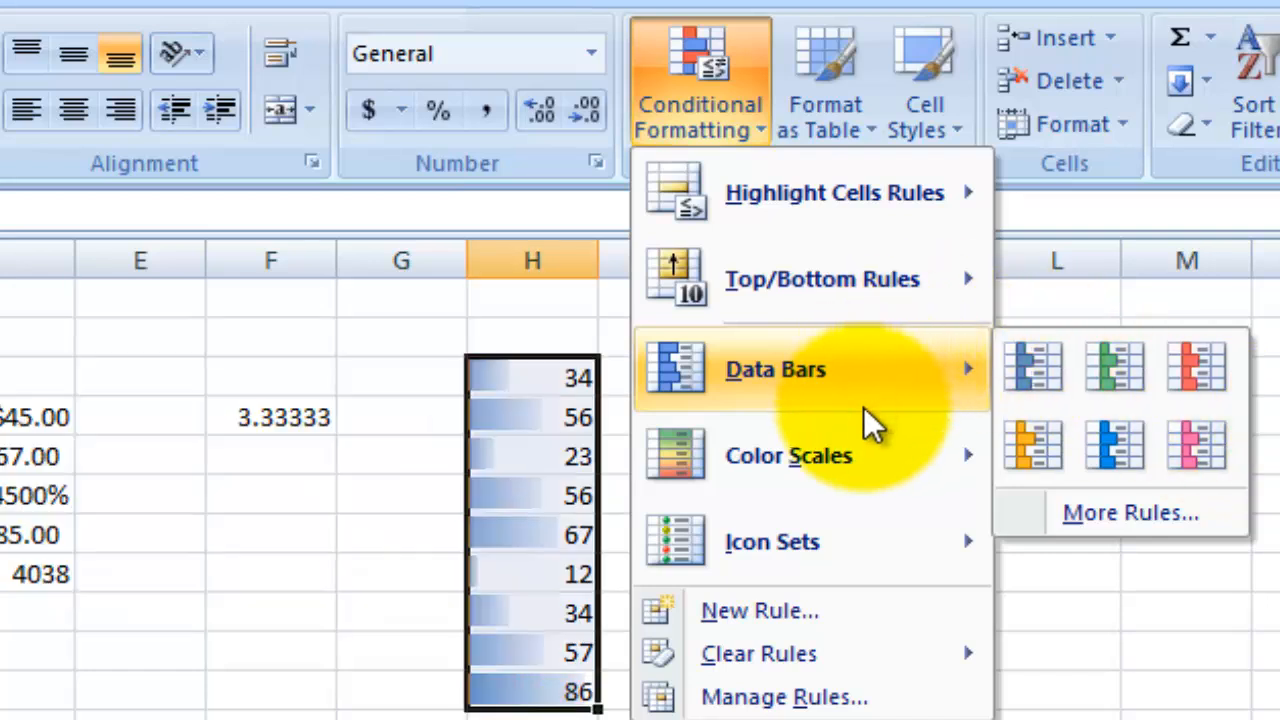
pyautogui.moveTo(862, 468)
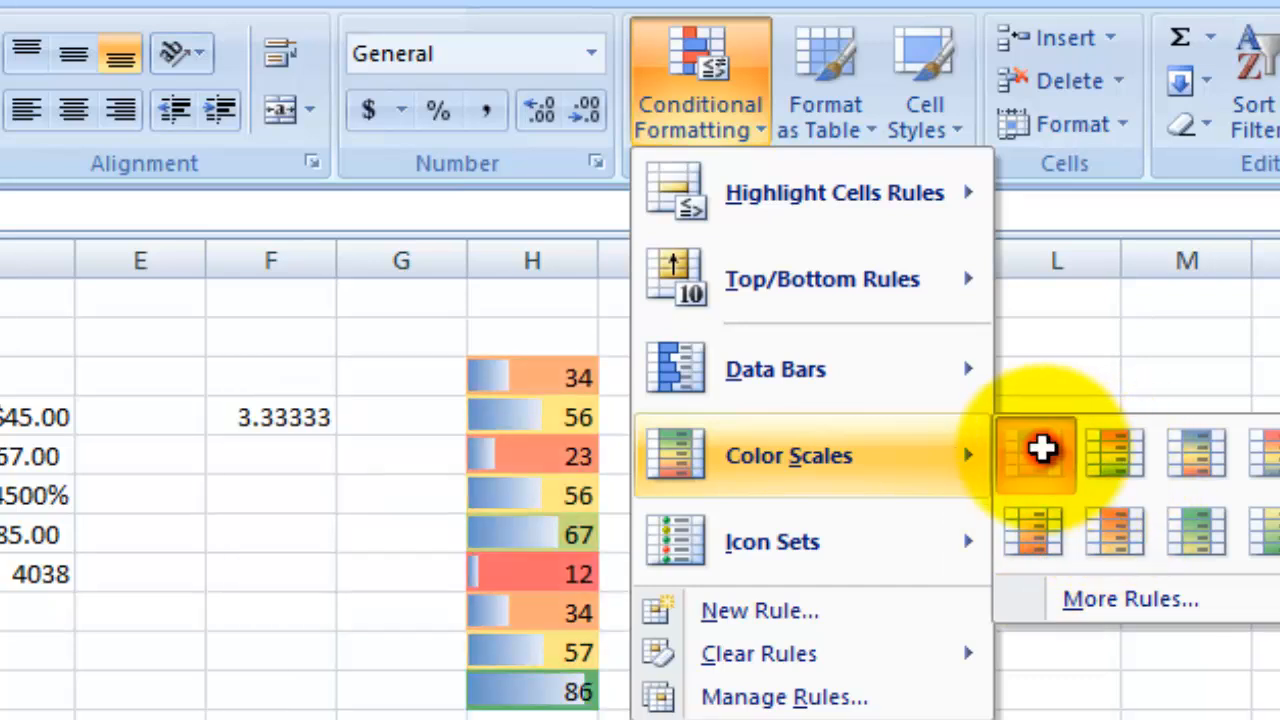
pyautogui.click(1041, 450)
pyautogui.click(688, 428)
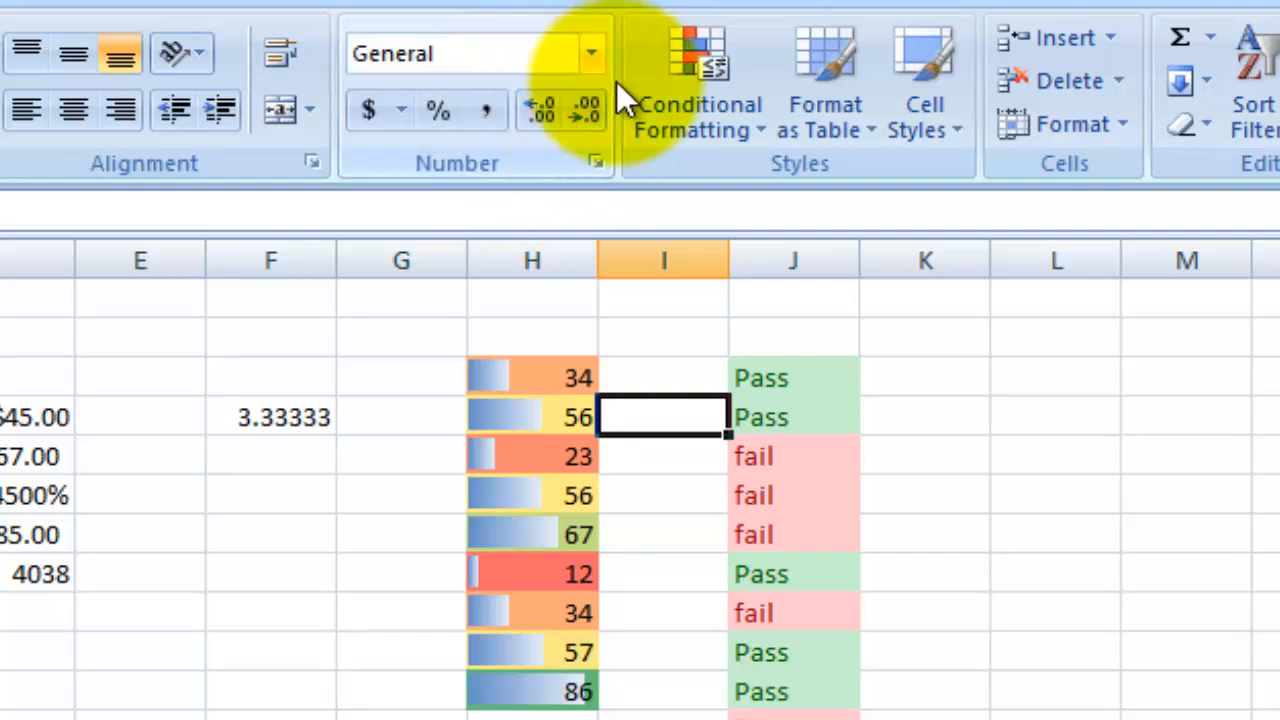
pyautogui.click(698, 97)
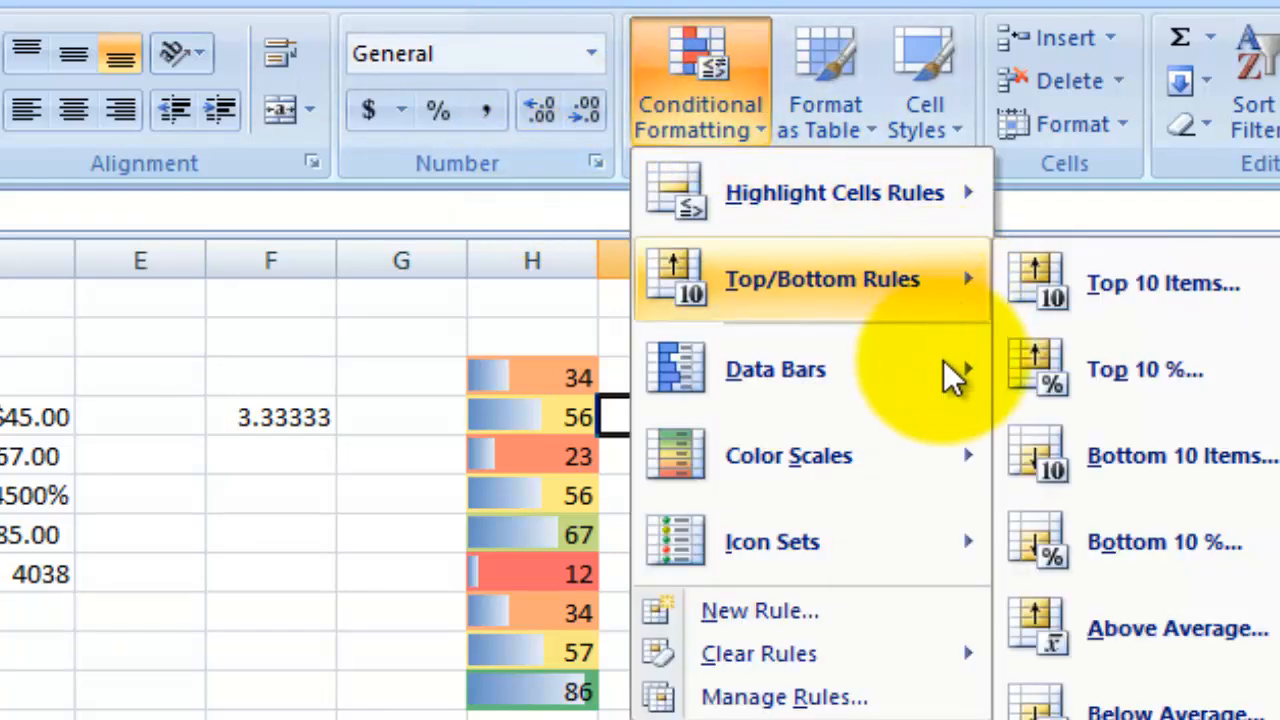
pyautogui.moveTo(940, 585)
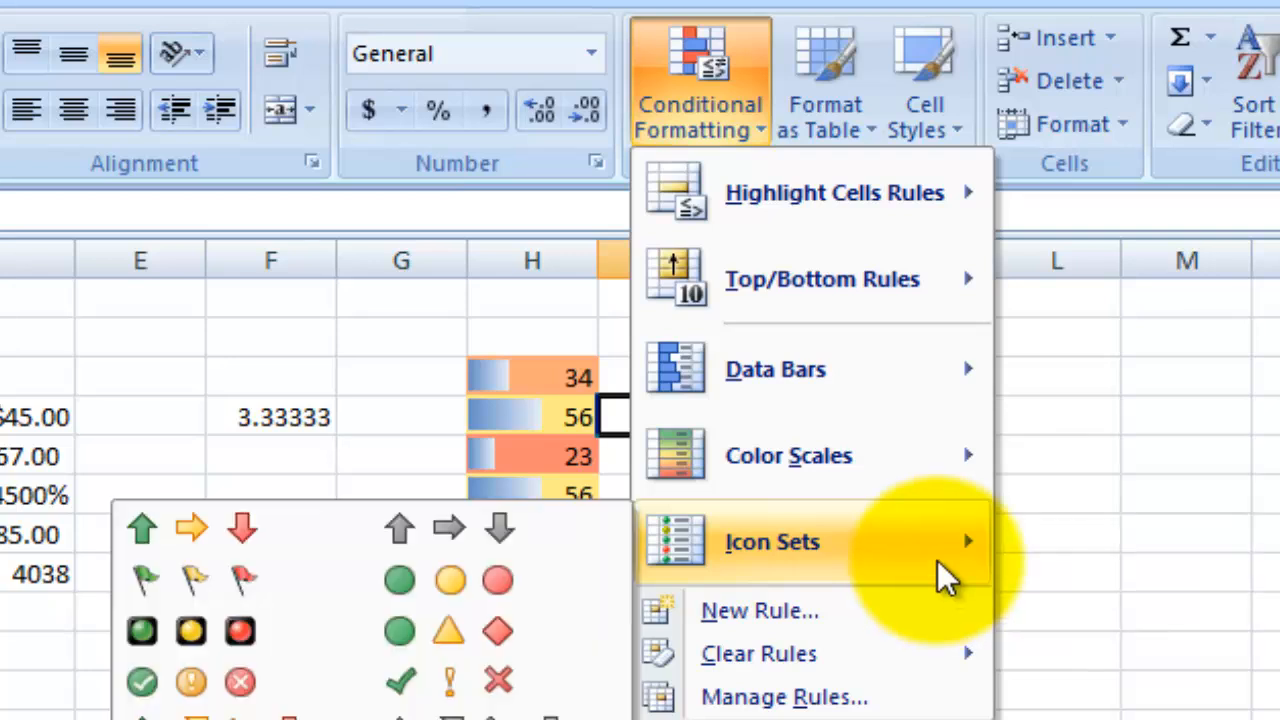
pyautogui.click(1090, 520)
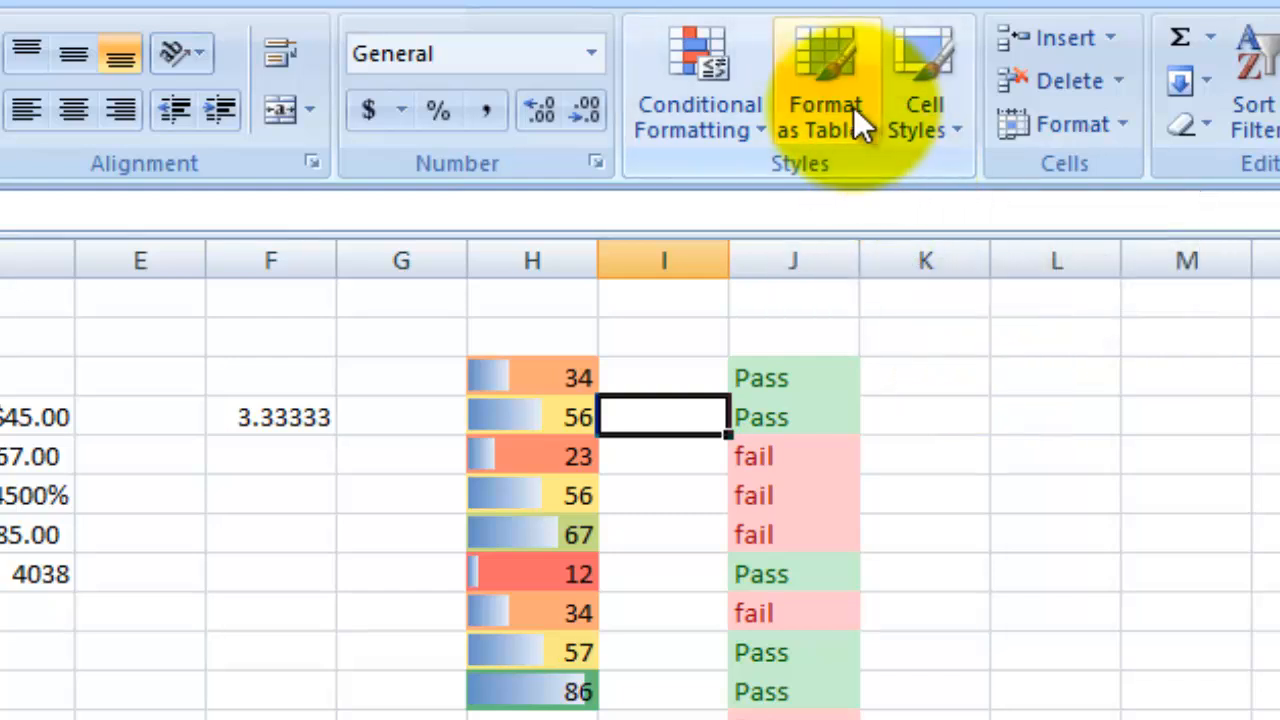
# Format K2:N12 as a table using the light style with a red header row, without marking existing headers.
pyautogui.moveTo(935, 325); pyautogui.dragTo(1275, 672)
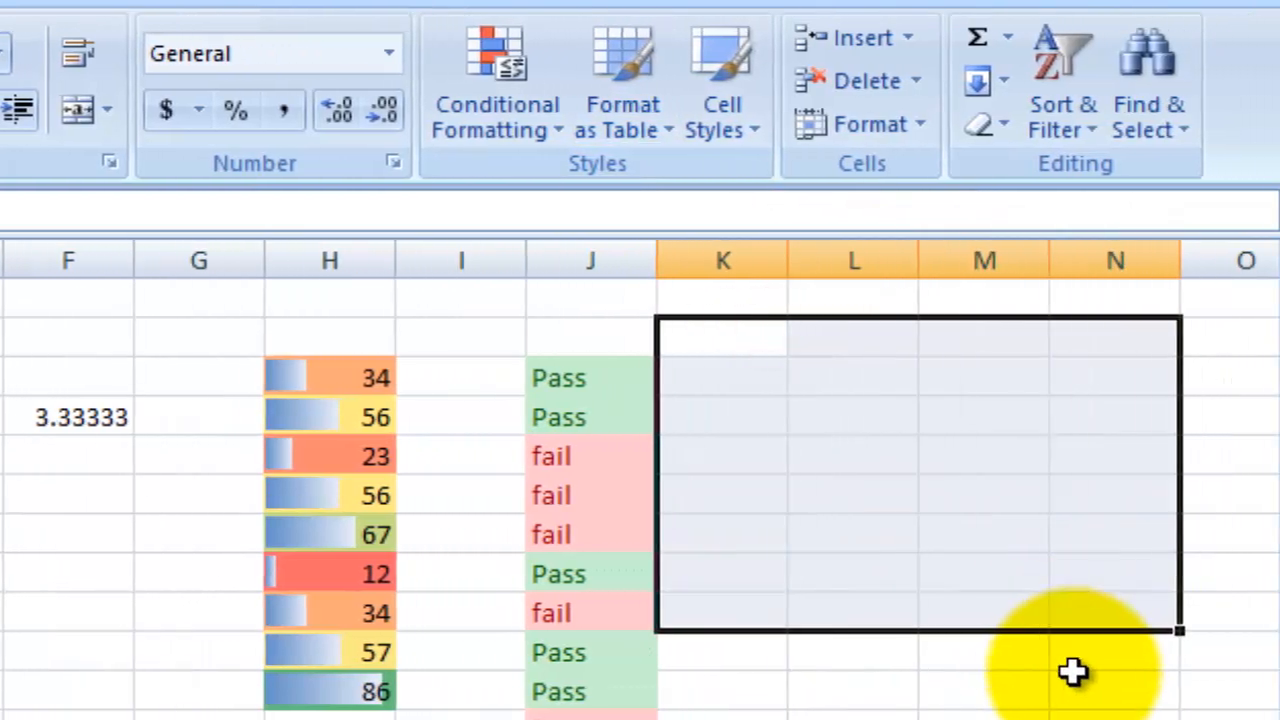
pyautogui.moveTo(1073, 672); pyautogui.dragTo(1061, 703)
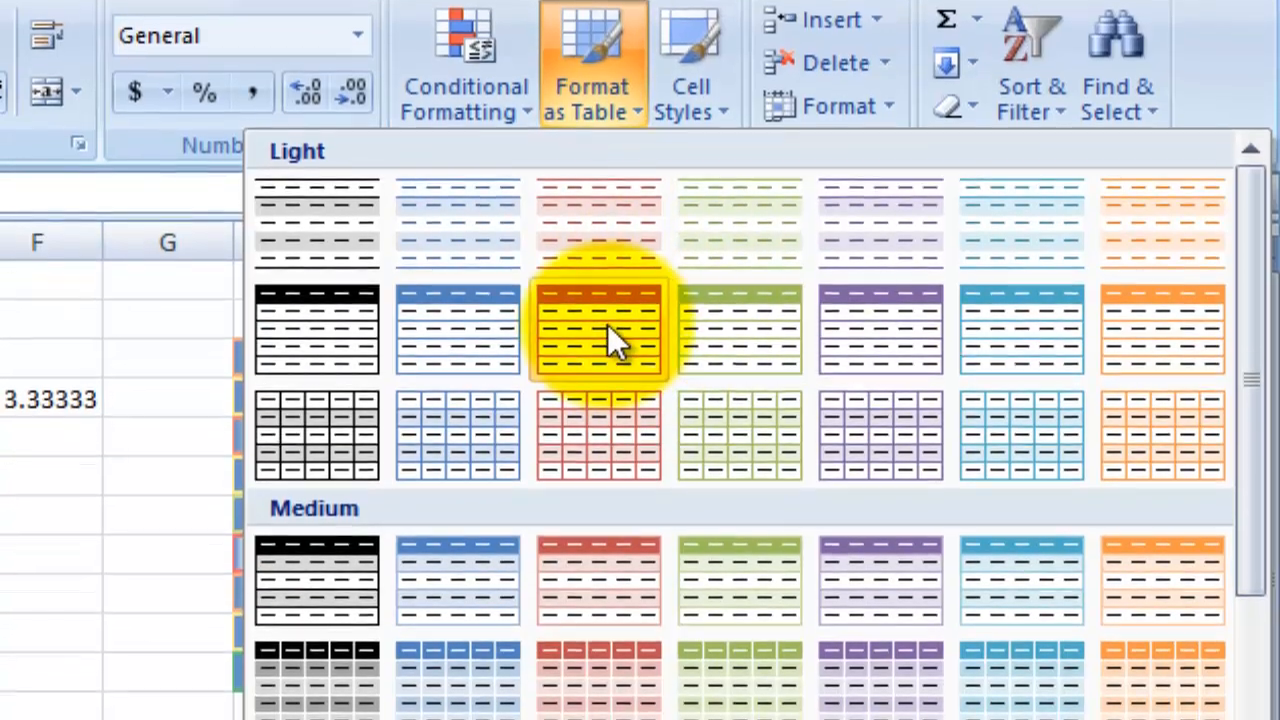
pyautogui.click(609, 345)
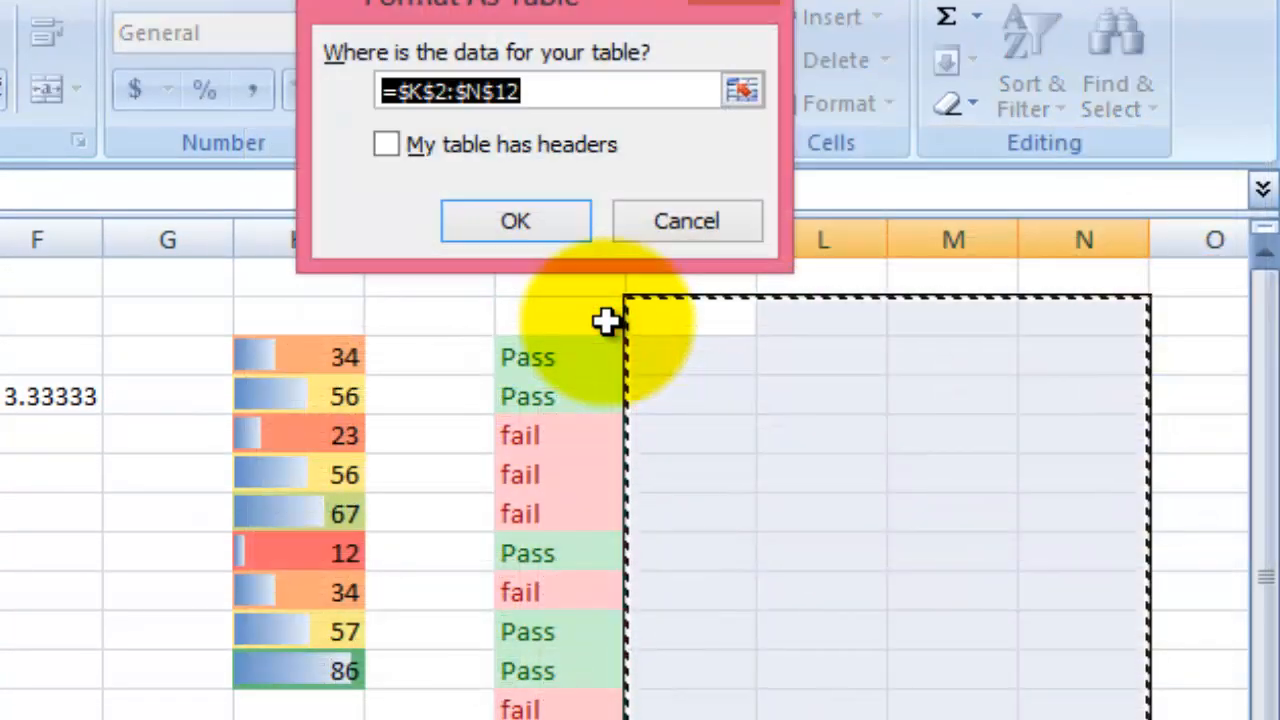
pyautogui.click(560, 221)
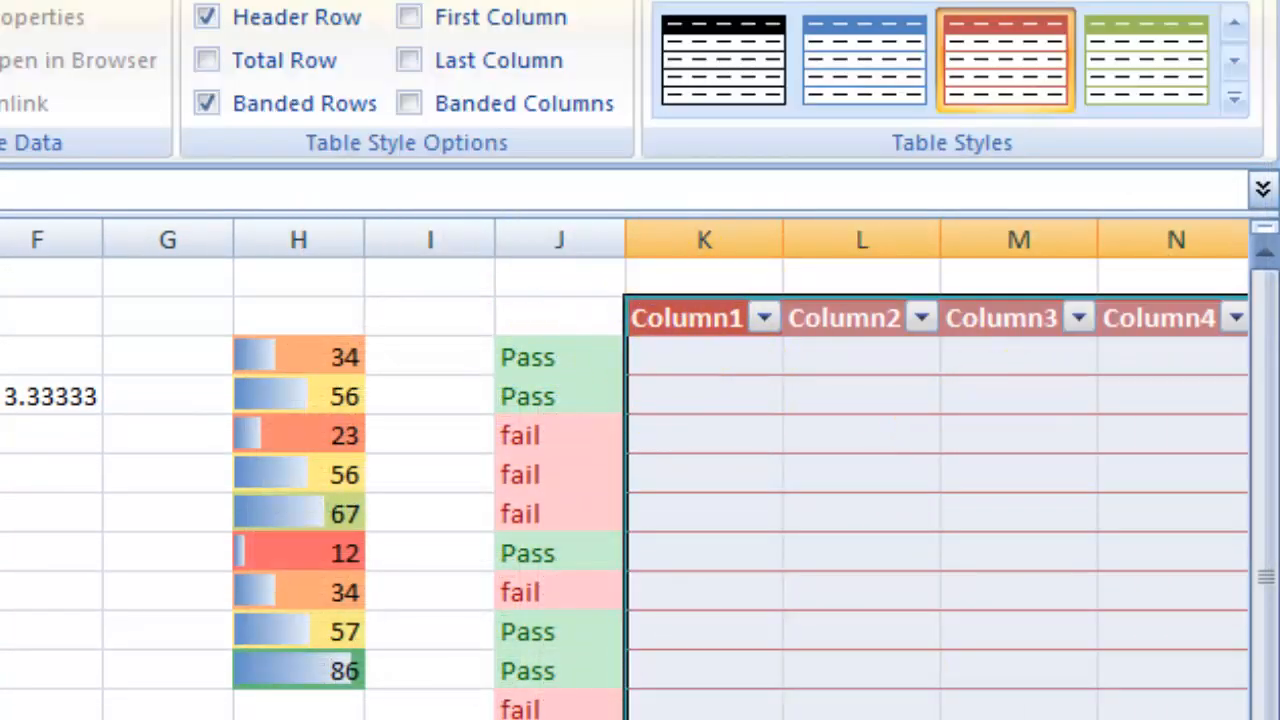
pyautogui.hscroll(2, 625, 470)
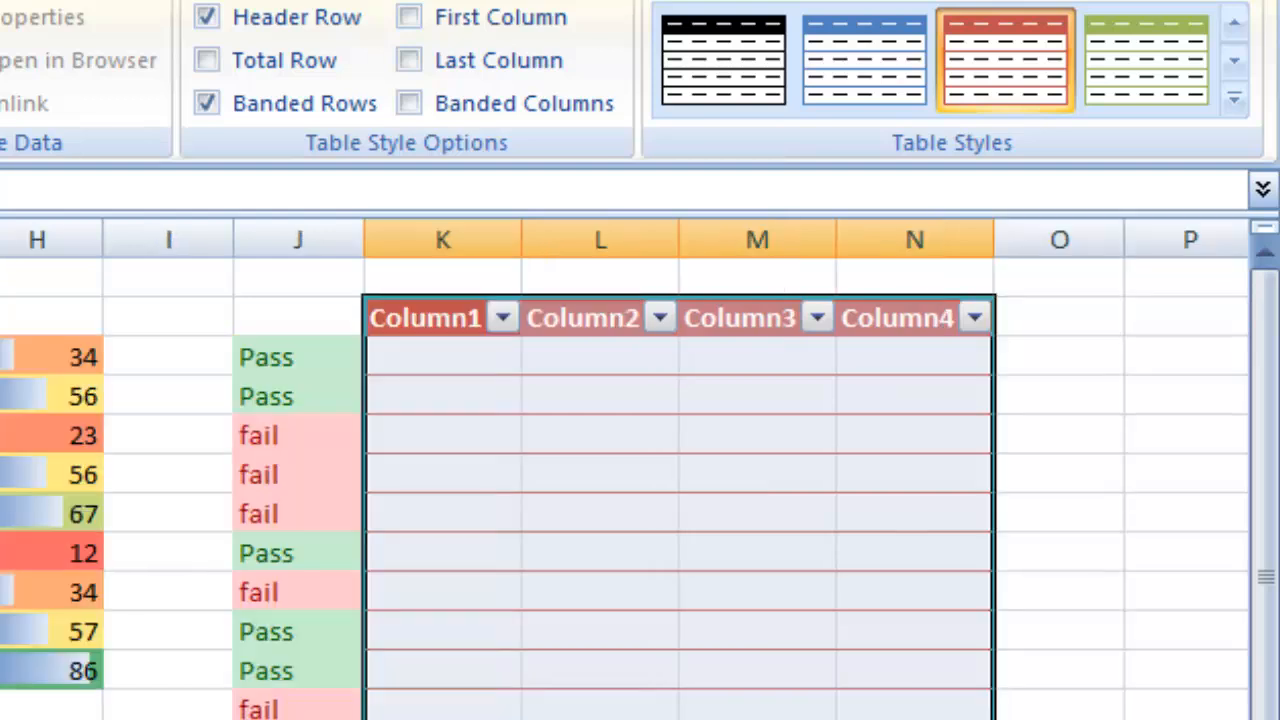
pyautogui.click(804, 706)
pyautogui.click(555, 505)
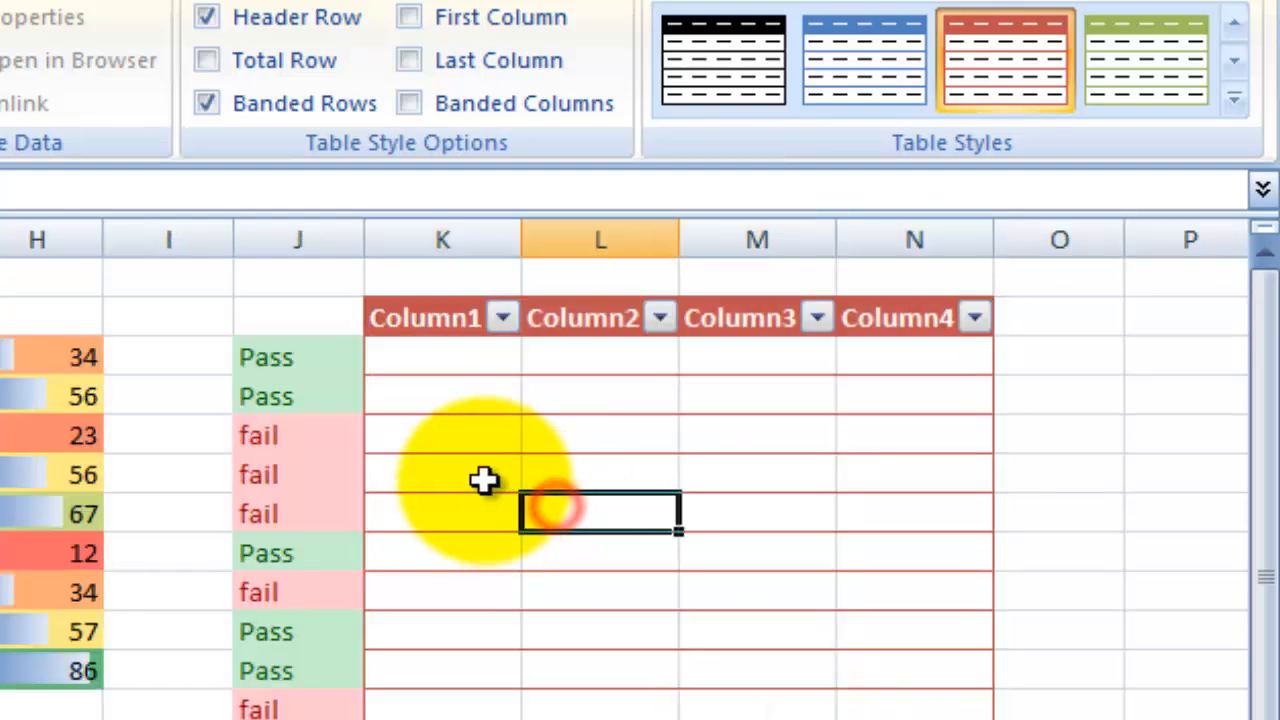
pyautogui.click(485, 479)
pyautogui.click(599, 539)
pyautogui.click(527, 510)
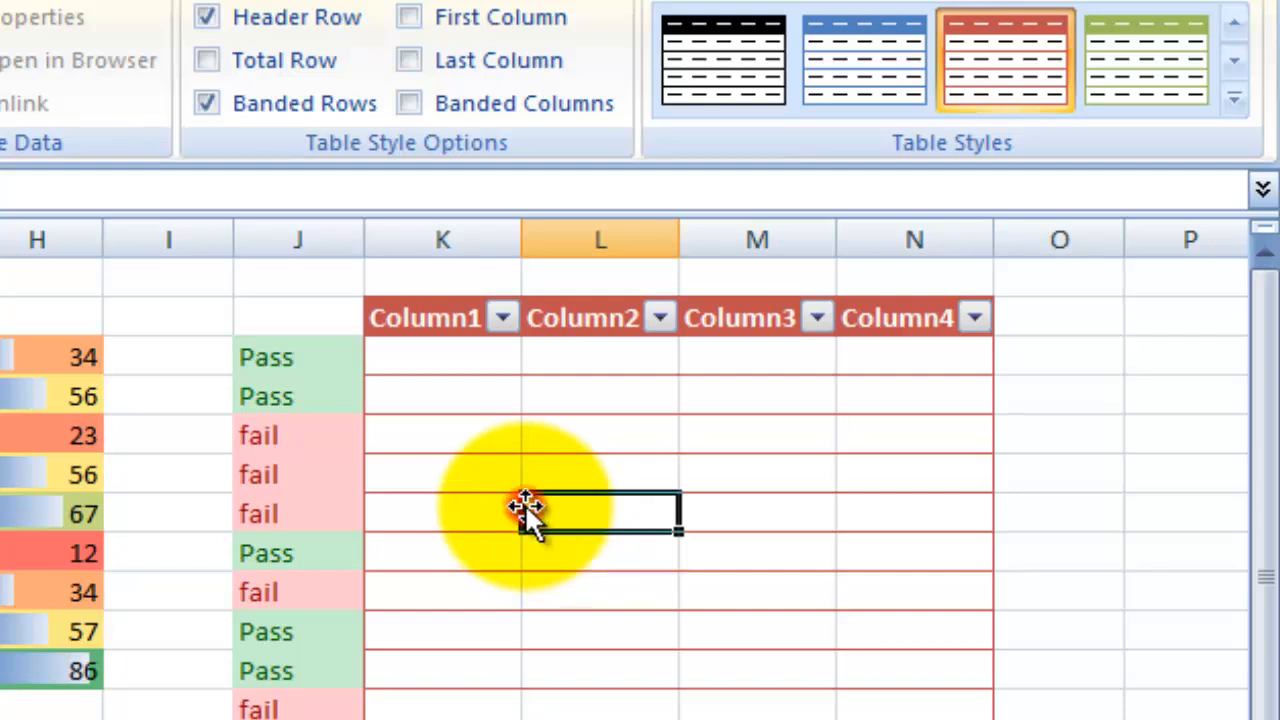
pyautogui.click(450, 492)
# Apply the 60% - Accent4 cell style to I4 and the 60% - Accent2 cell style to I12.
pyautogui.click(157, 394)
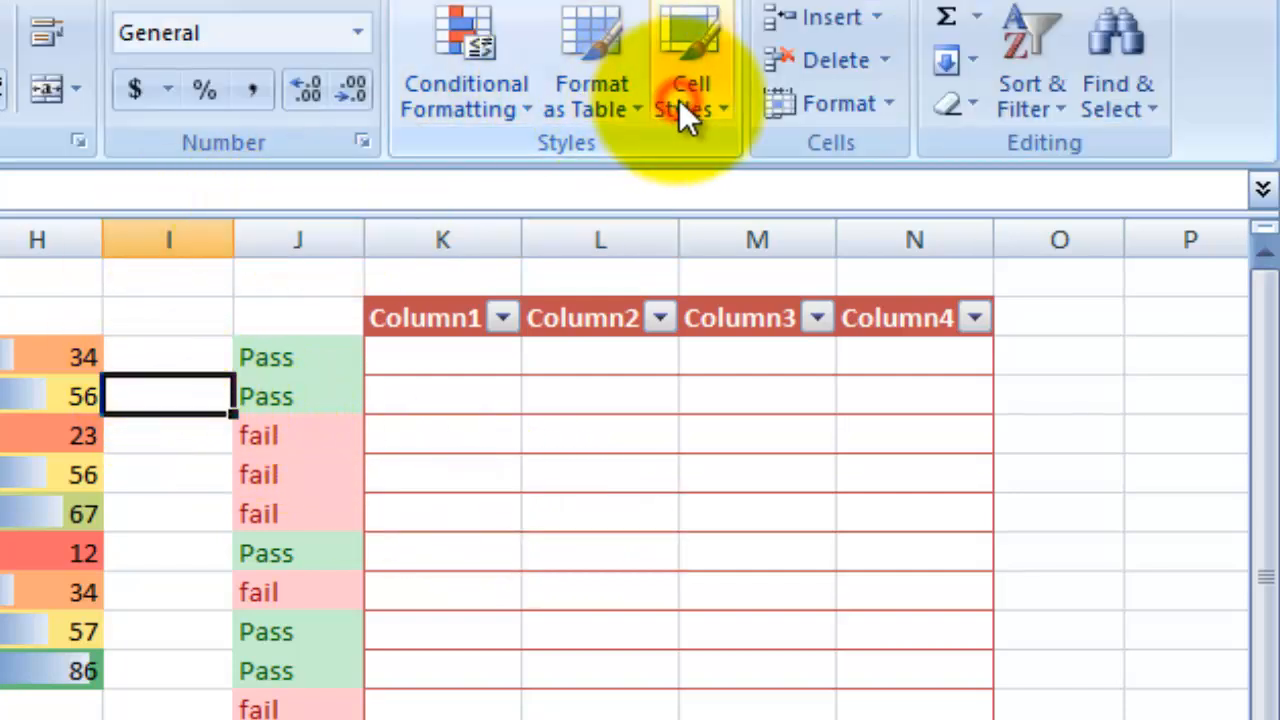
pyautogui.click(679, 100)
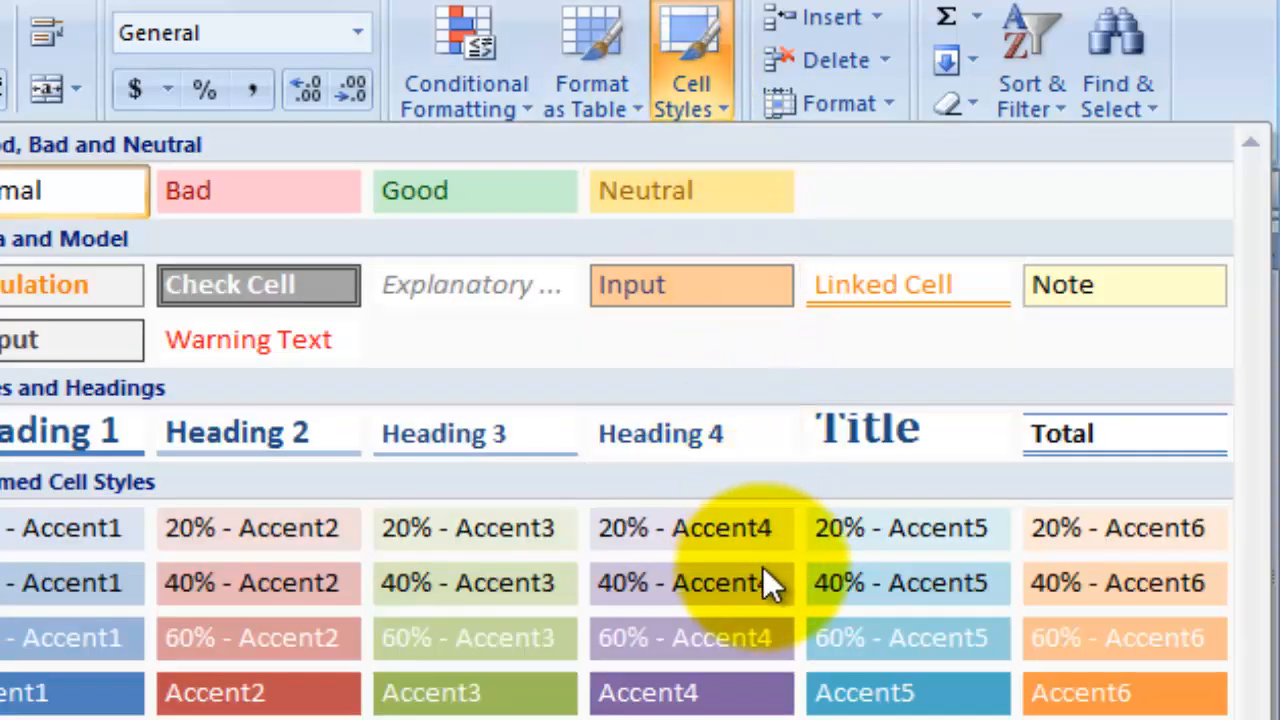
pyautogui.click(691, 646)
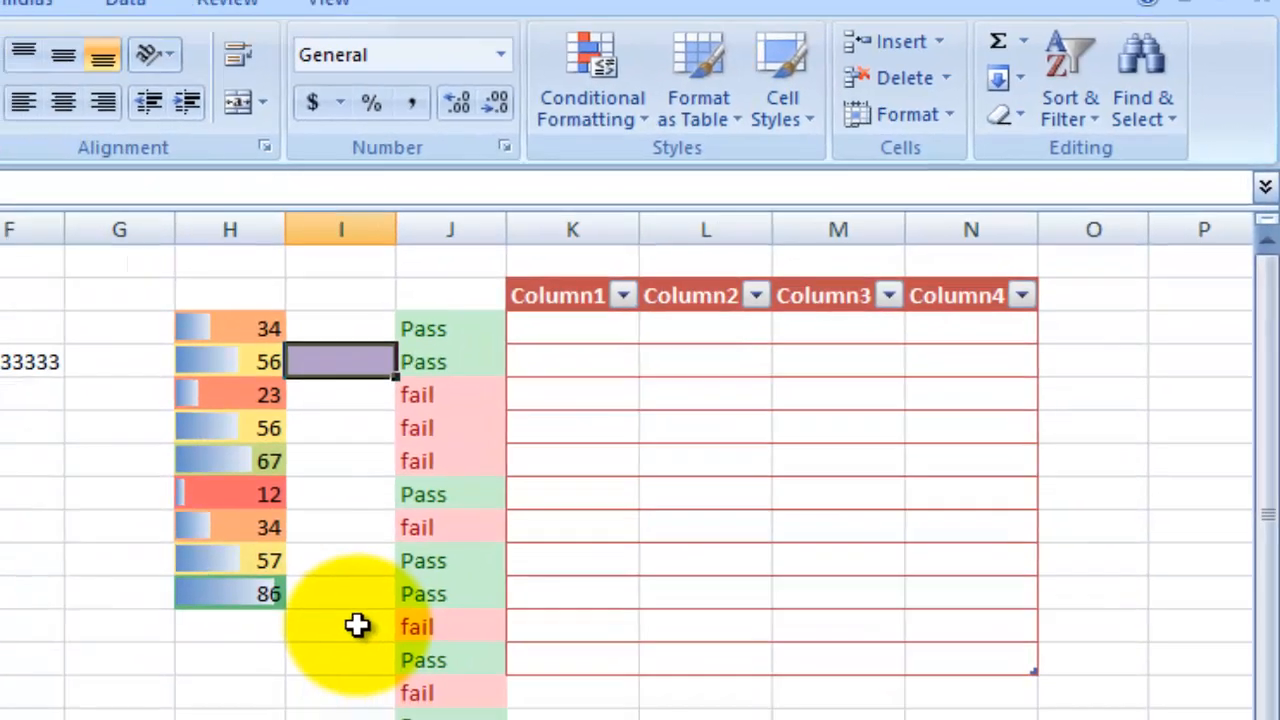
pyautogui.click(172, 708)
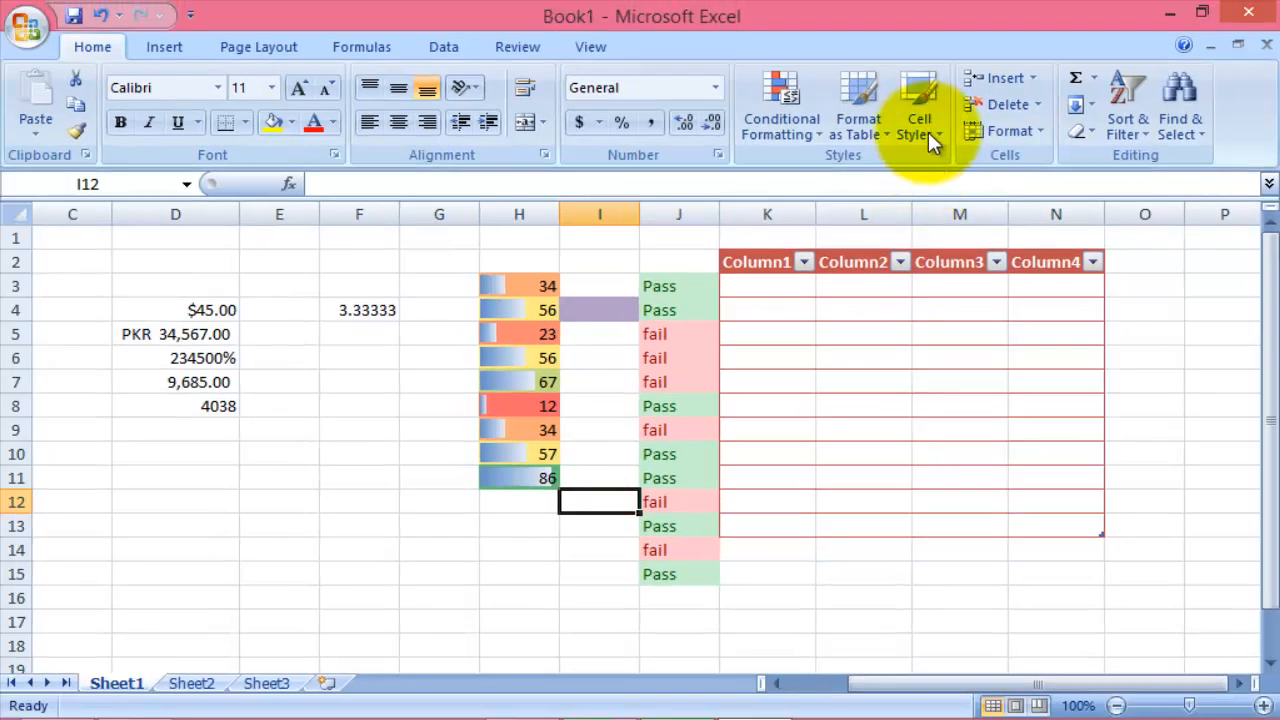
pyautogui.click(925, 130)
pyautogui.click(691, 460)
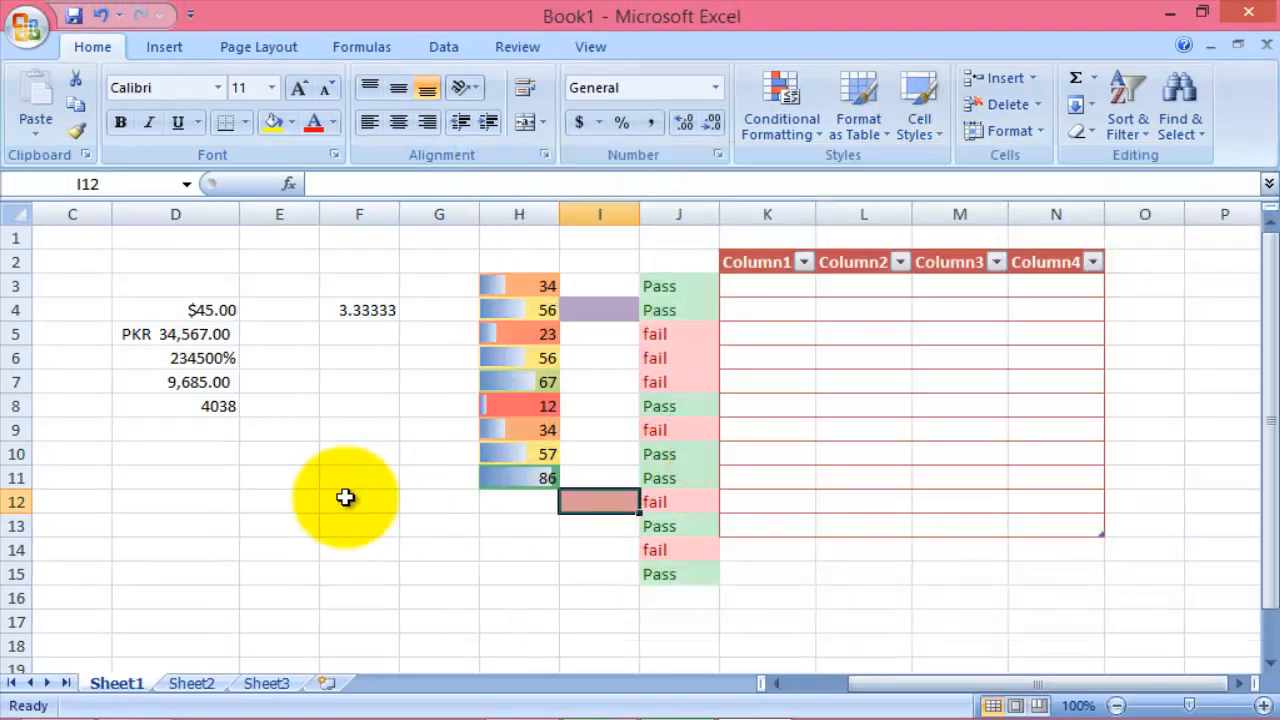
pyautogui.click(343, 500)
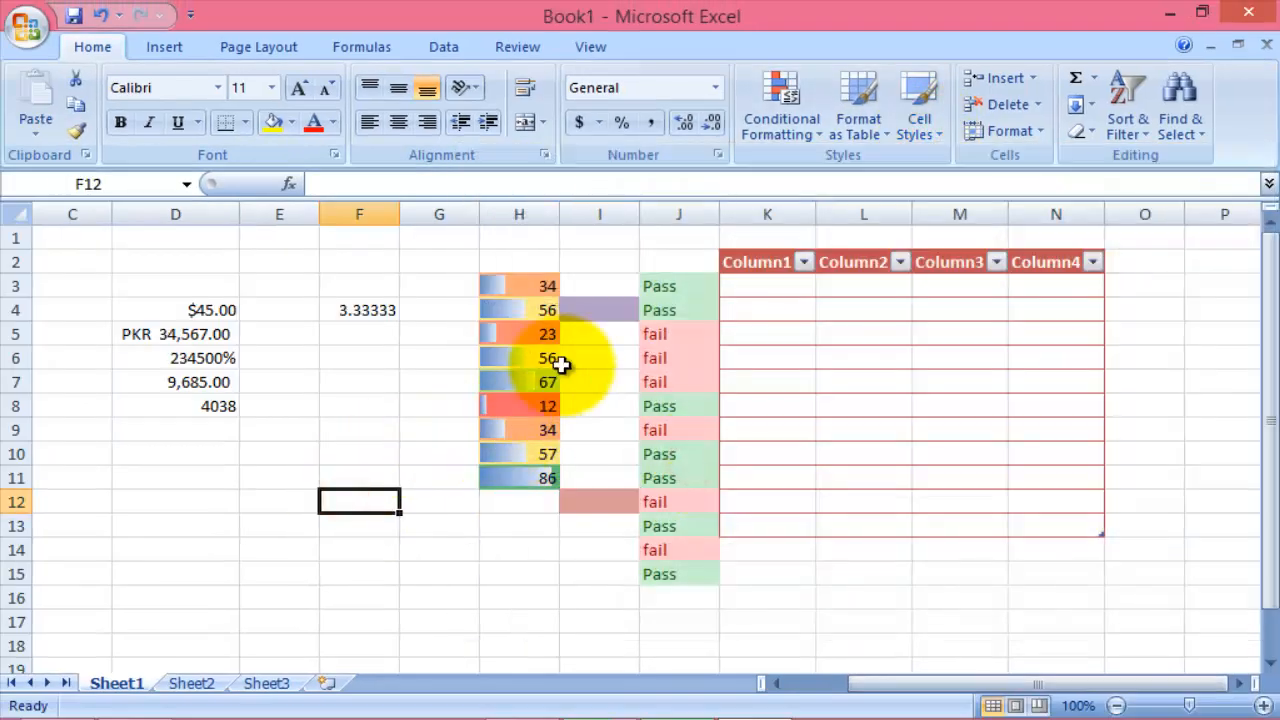